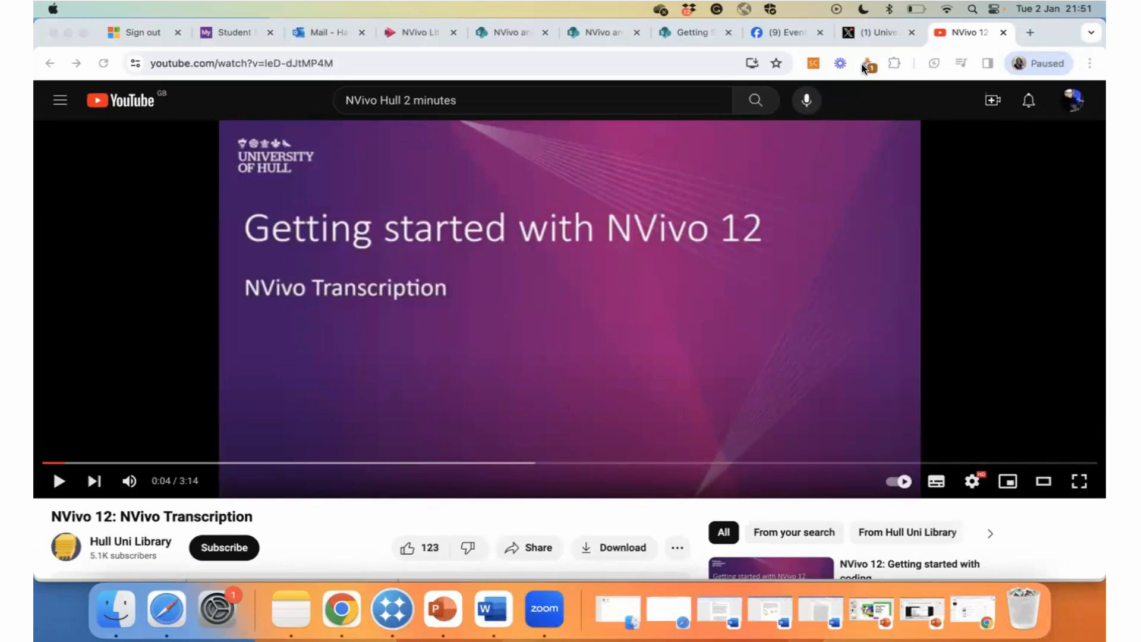
Open Capture for NVivo on the YouTube video and enter "NCapture Video 1" as both the description and the node to code at.
left_click(865, 67)
left_click(865, 67)
left_click(865, 67)
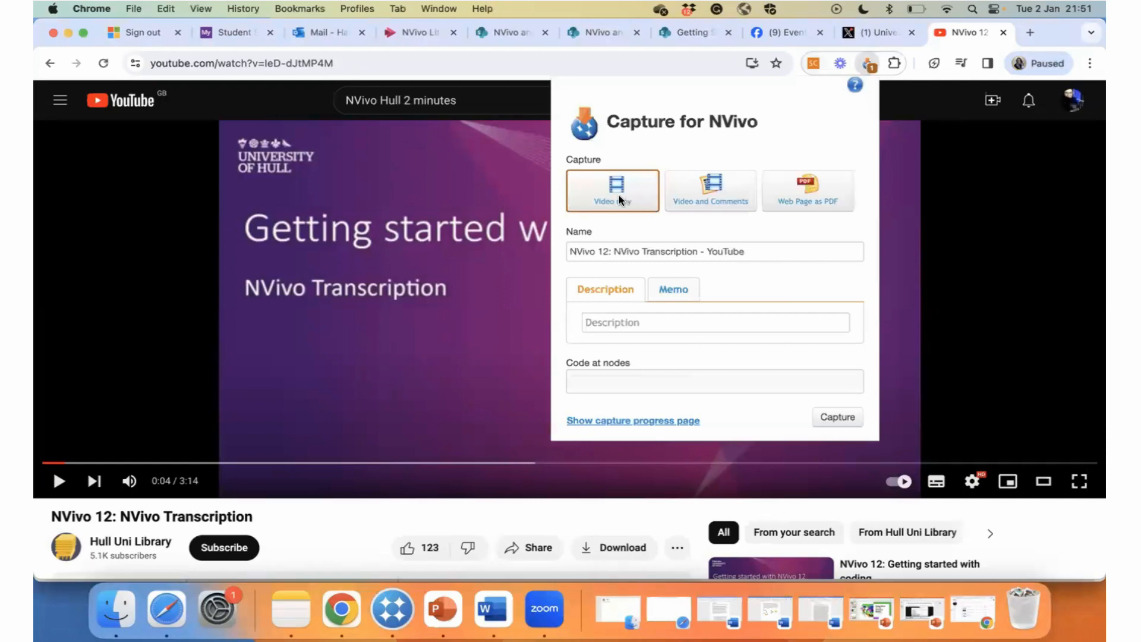
left_click(604, 252)
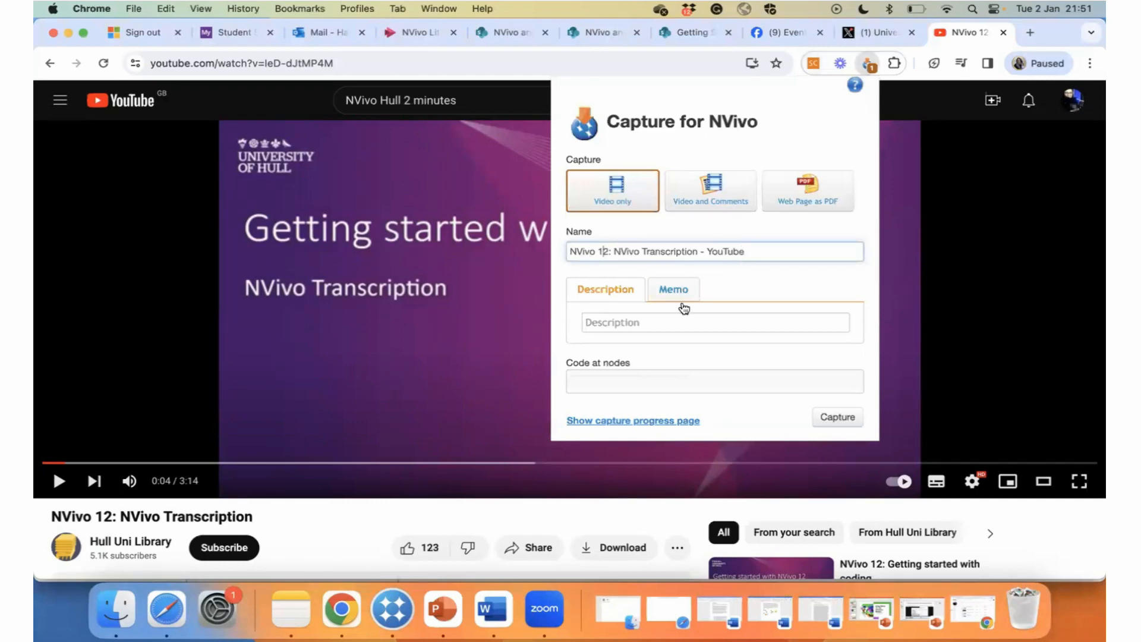
left_click(631, 323)
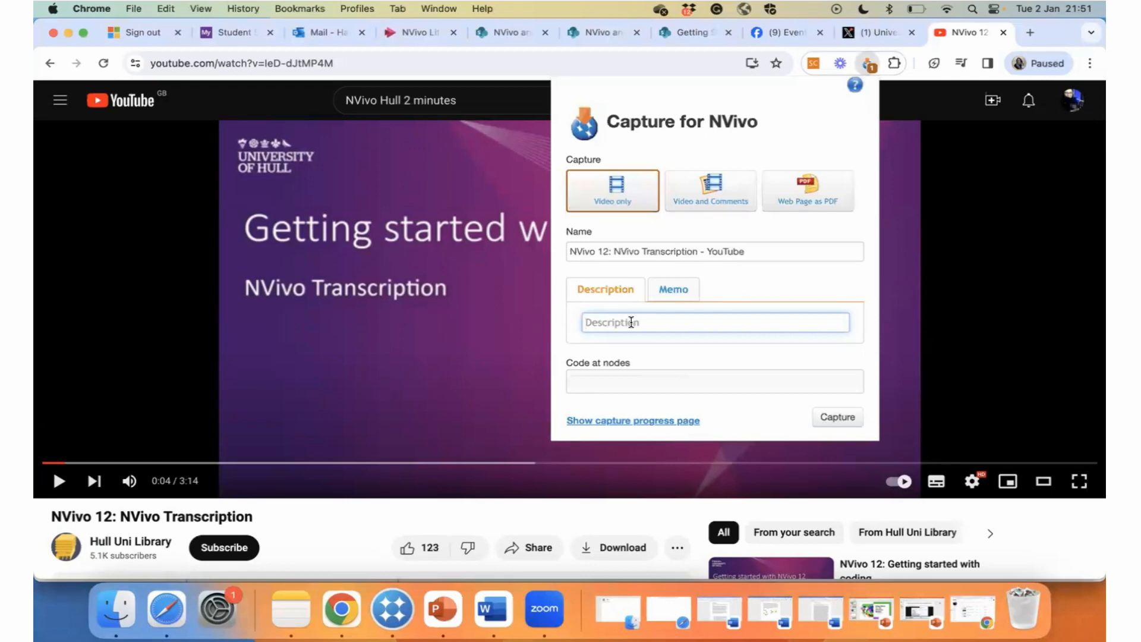
type("NCapture Video 1")
left_click_drag(692, 324, 575, 326)
key("super+c")
left_click(625, 383)
key("super+v")
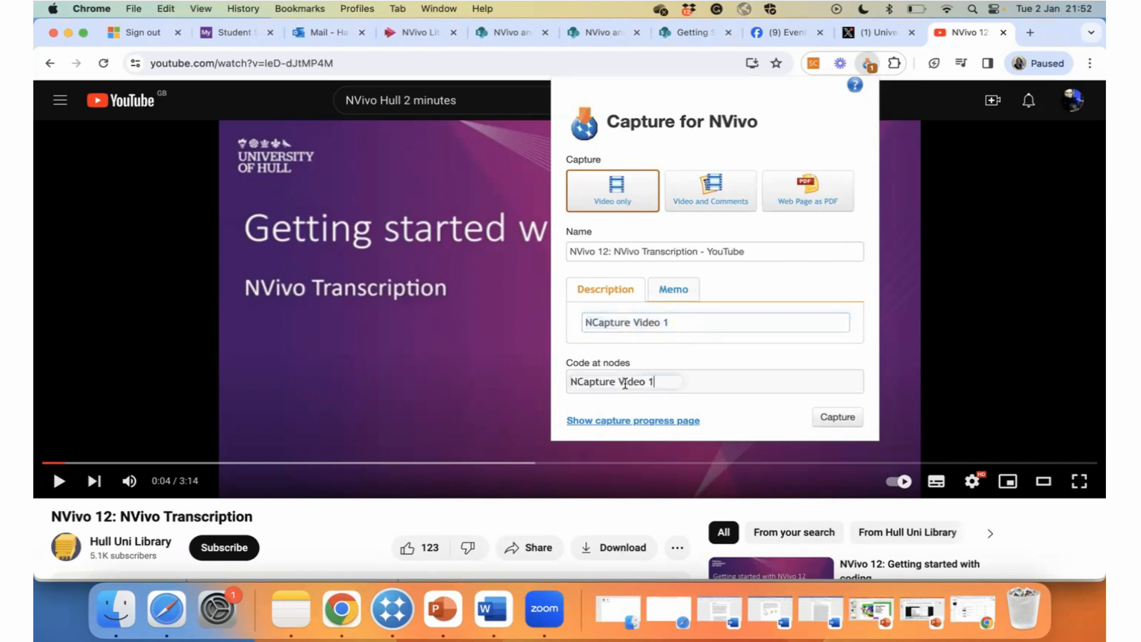
Add the memo "NCapture Video 1" and capture the web page as a PDF.
left_click(676, 292)
left_click(643, 325)
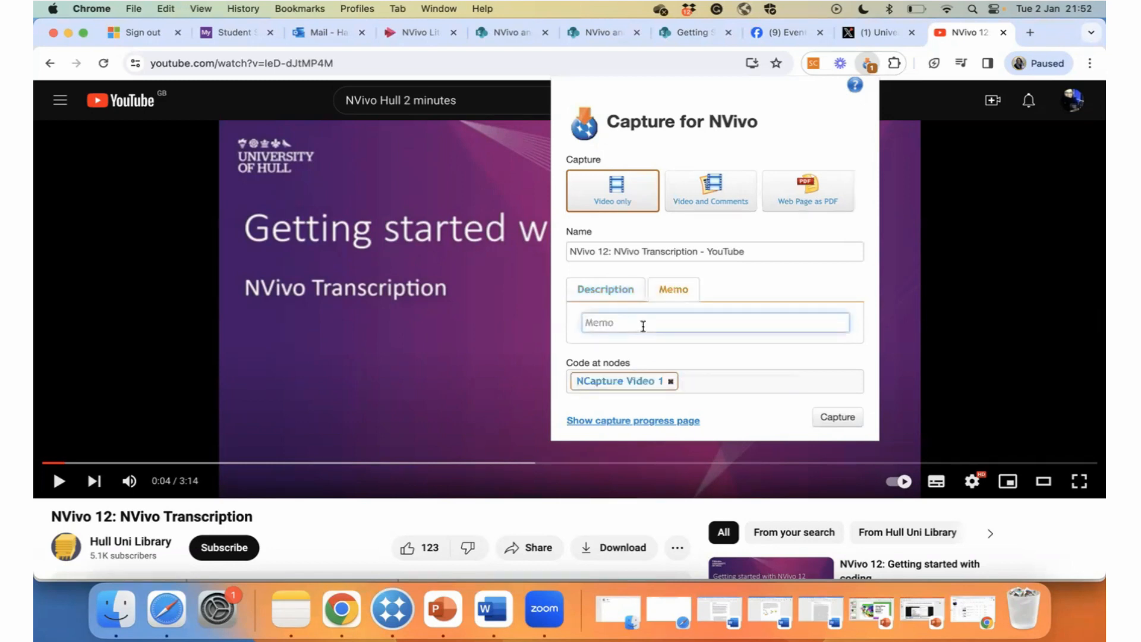
key("super+v")
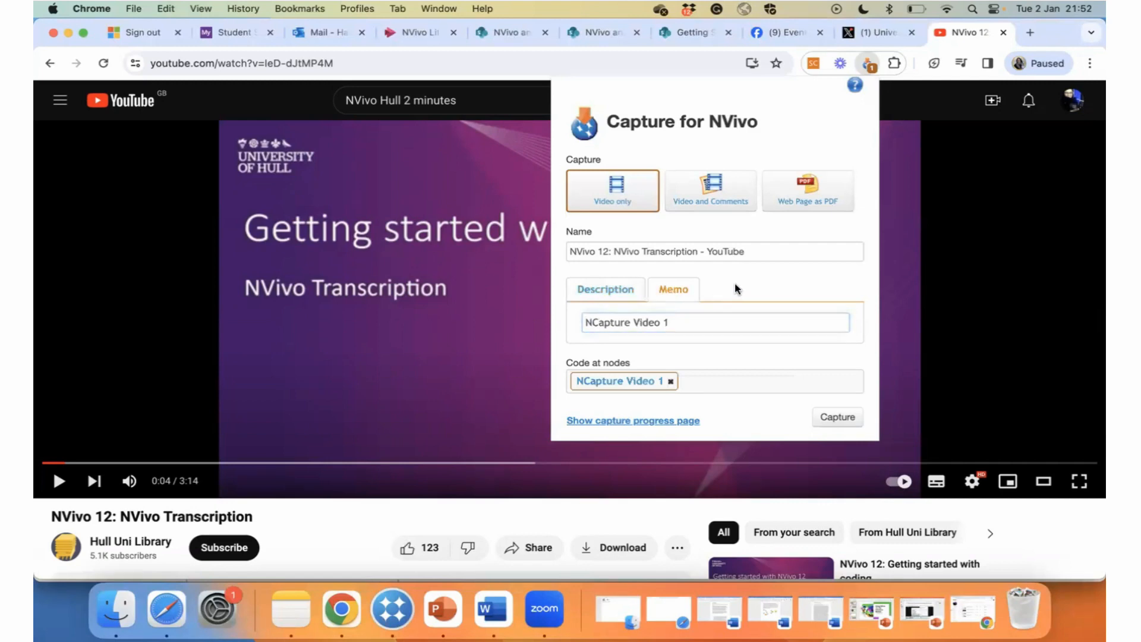
left_click(717, 201)
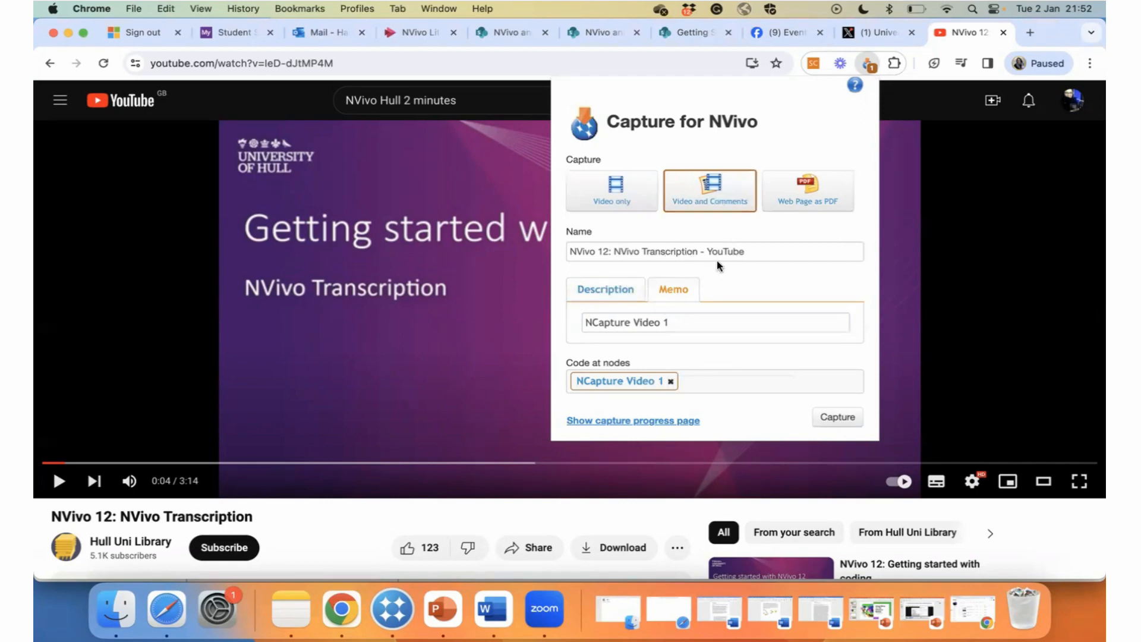
left_click(818, 190)
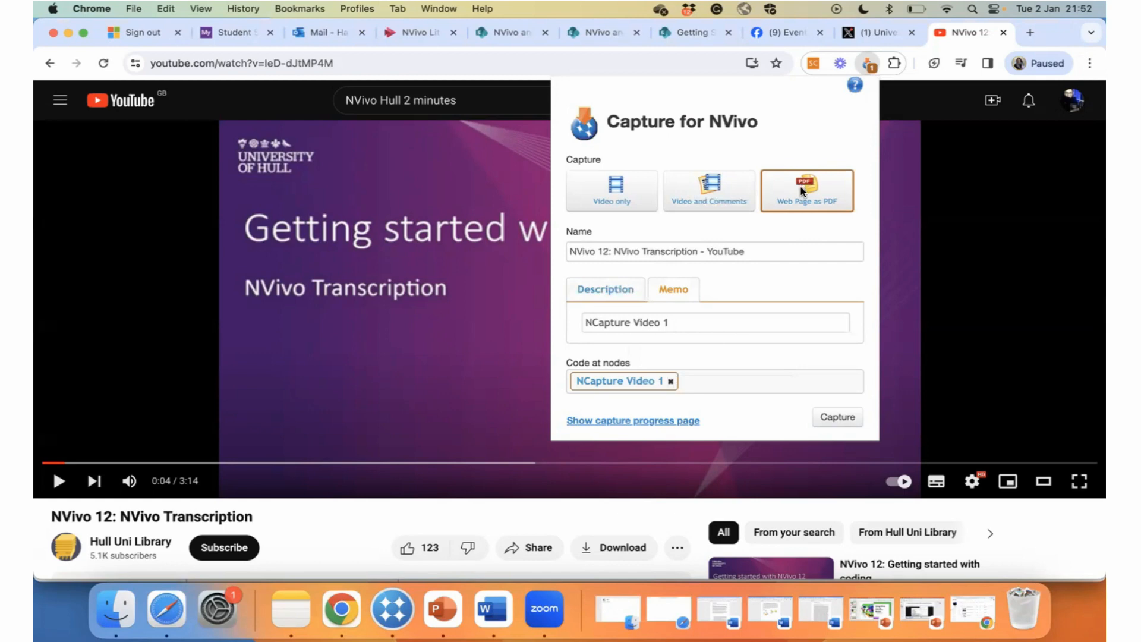
left_click(844, 418)
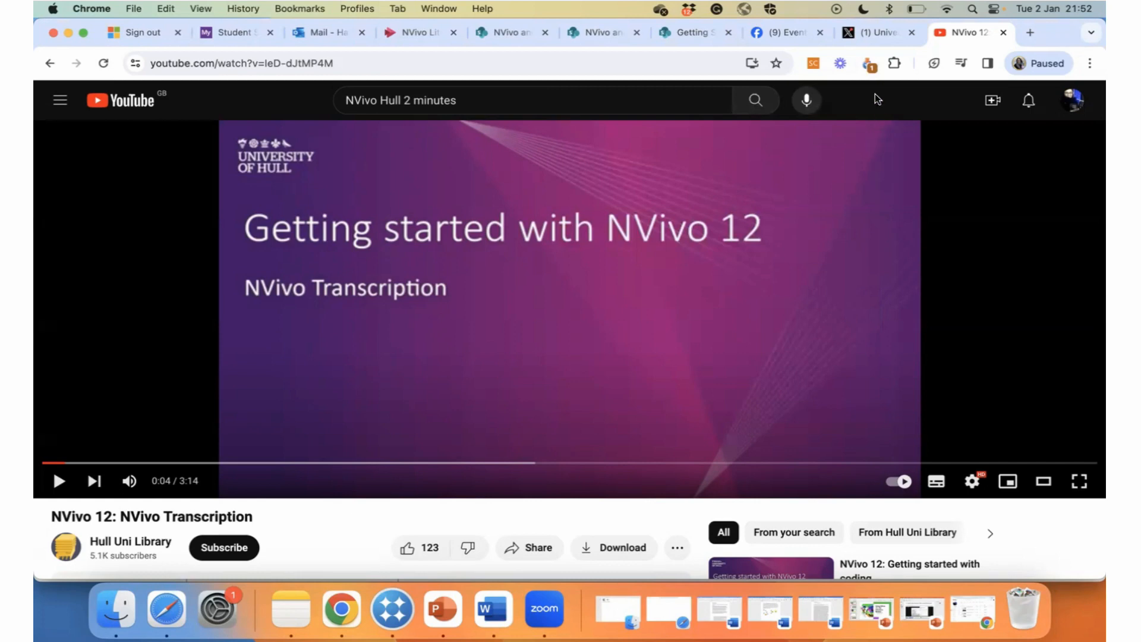
Start another capture of the same video with the description "NCapture Video 2".
left_click(864, 61)
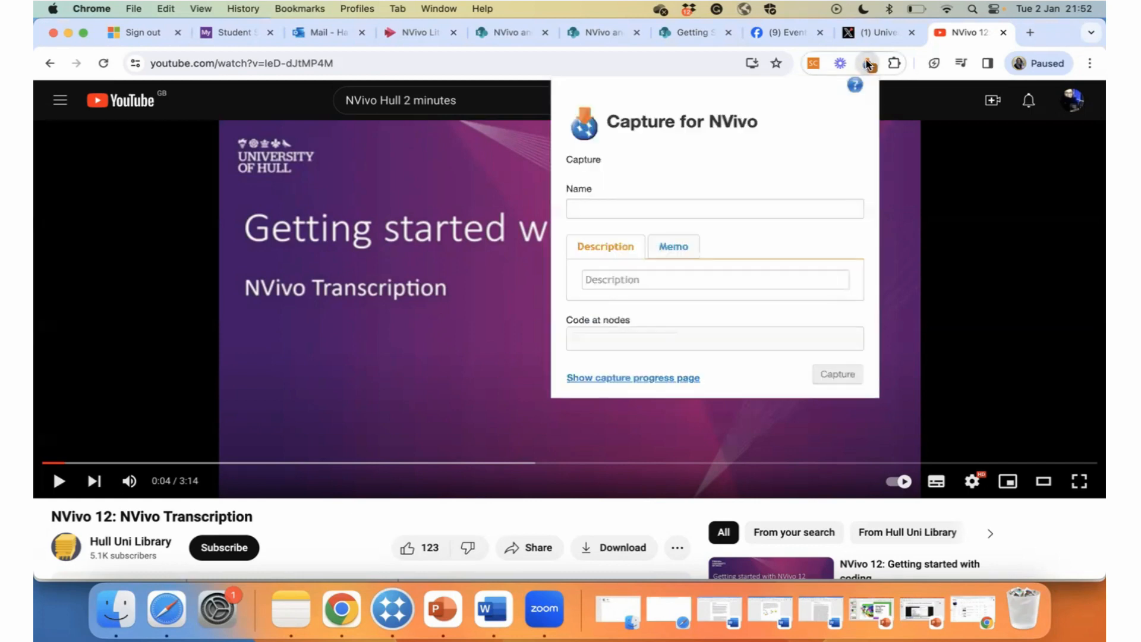
left_click(671, 211)
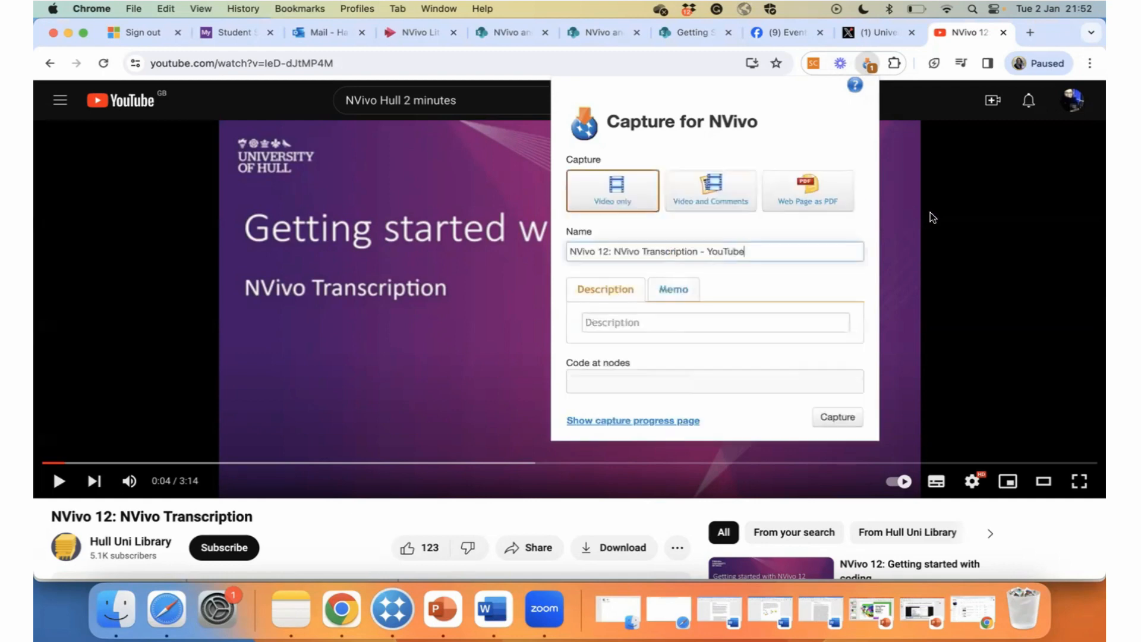
left_click(619, 324)
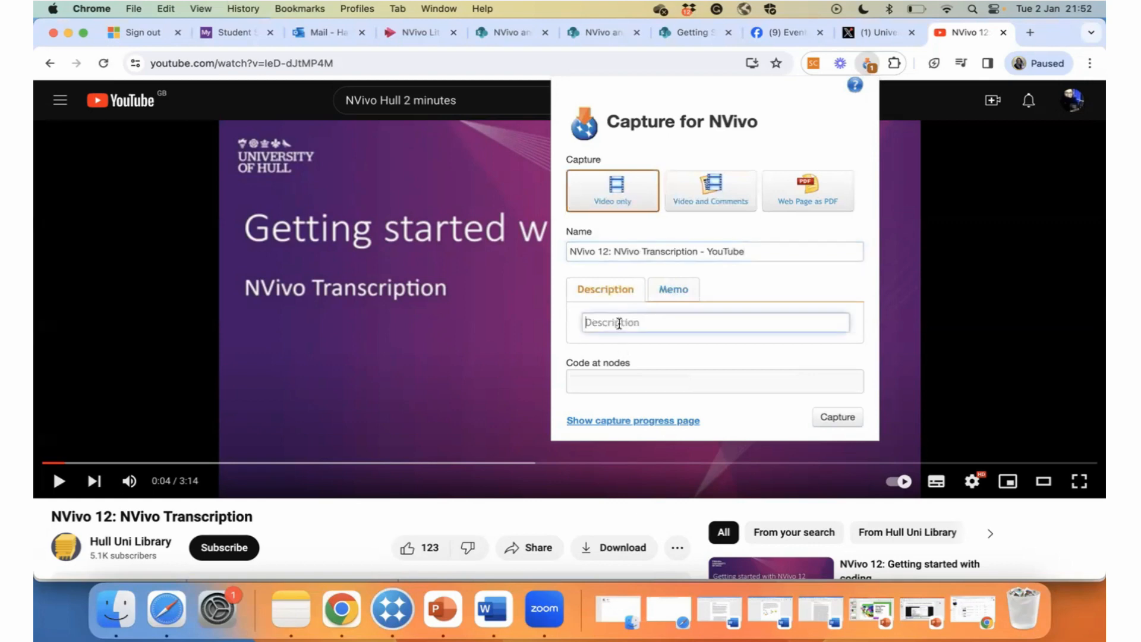
type("NCapture Video 1")
key("BackSpace")
type("2")
Enter "NCapture Video 2" as the node at which the capture is coded.
left_click(613, 382)
type("NCapture Video 1")
key("BackSpace")
key("BackSpace")
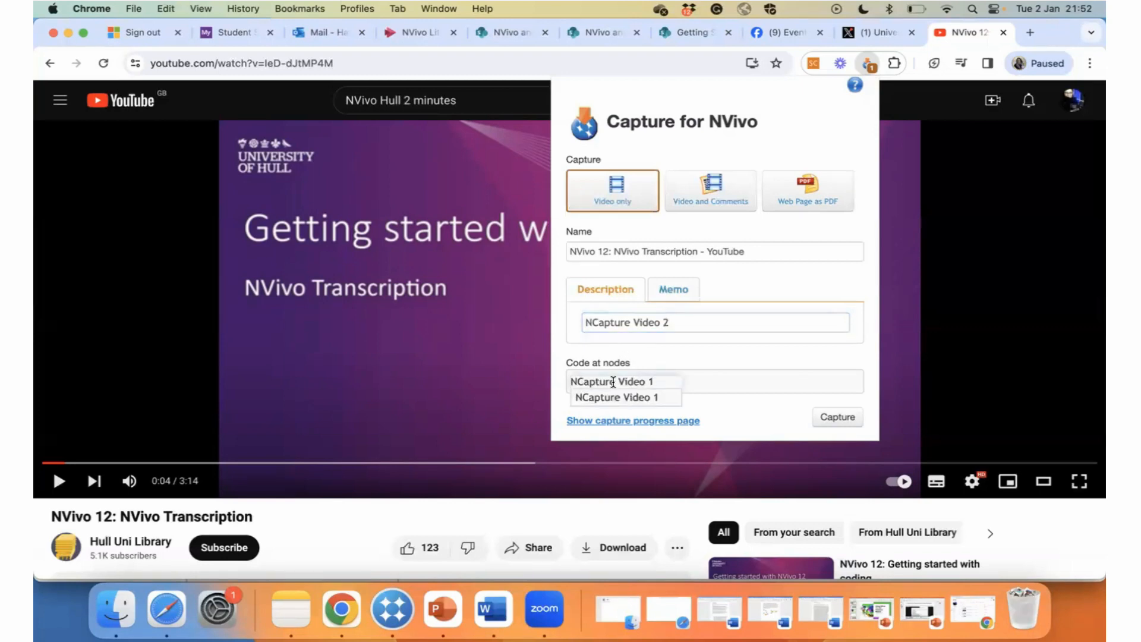
type("2")
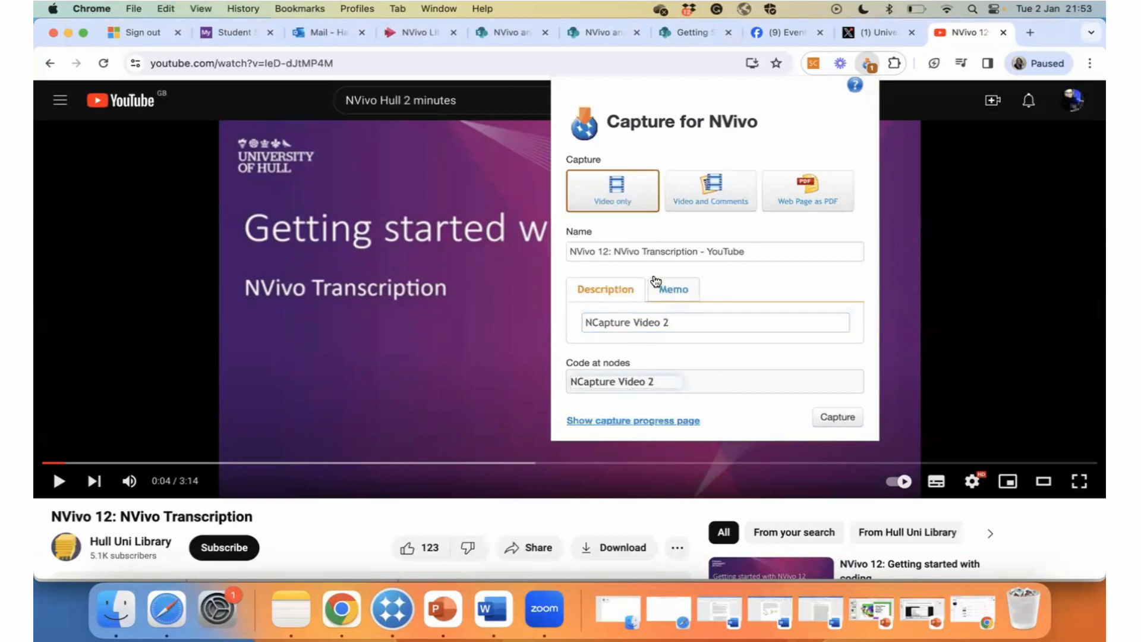
Add the memo "NCapture Video 2" and capture the video only.
left_click(674, 285)
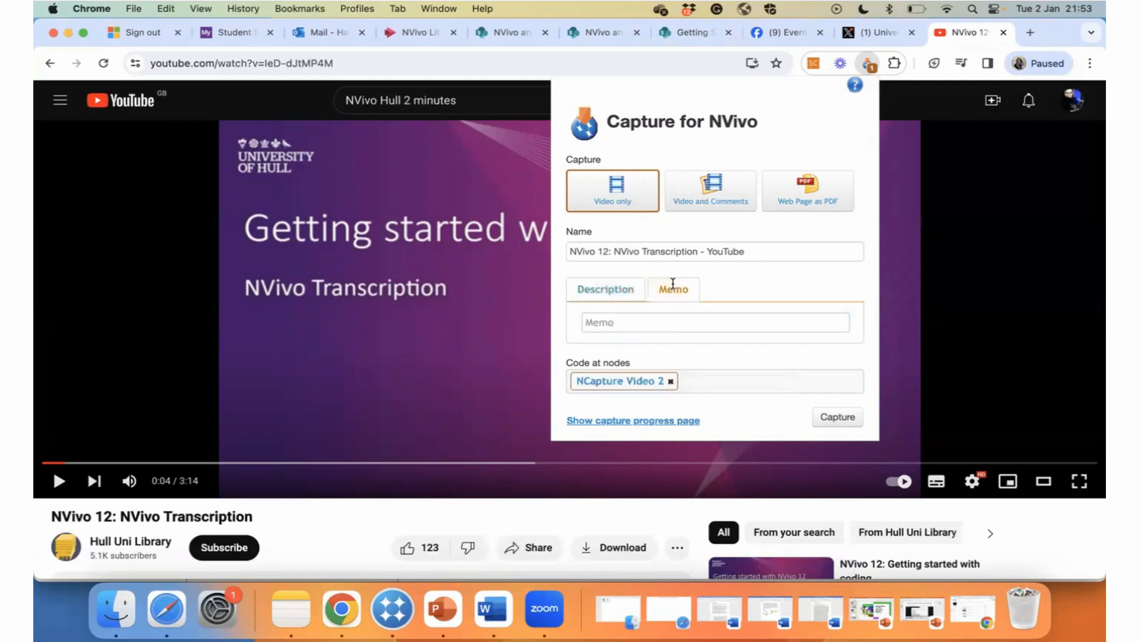
left_click(608, 325)
type("NCapture Video 1")
key("BackSpace")
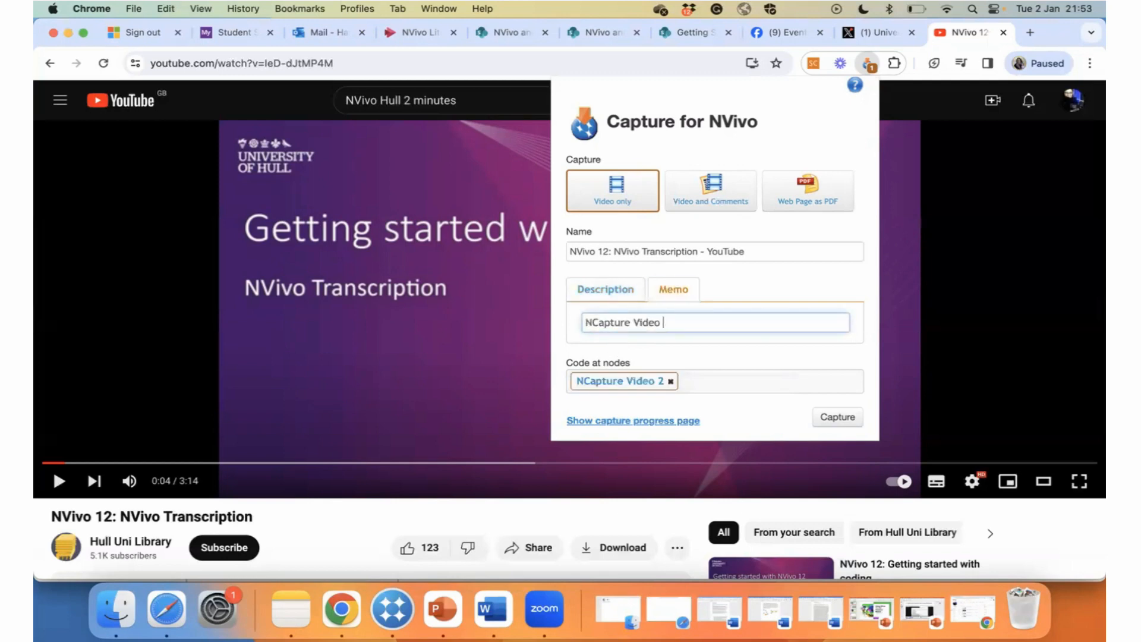
type("2")
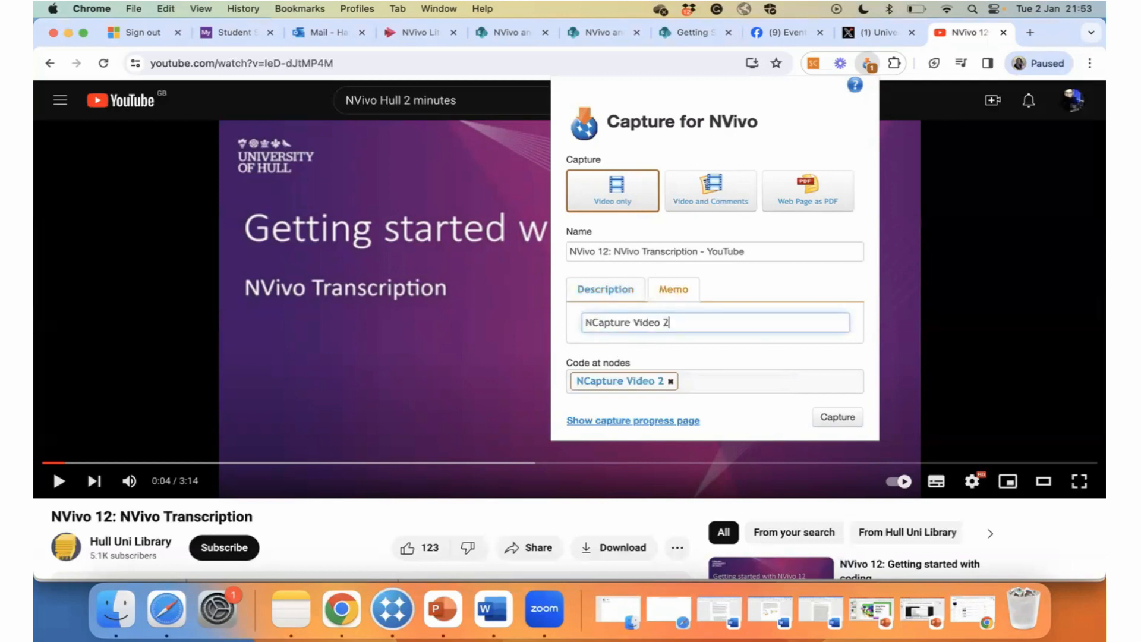
left_click(823, 418)
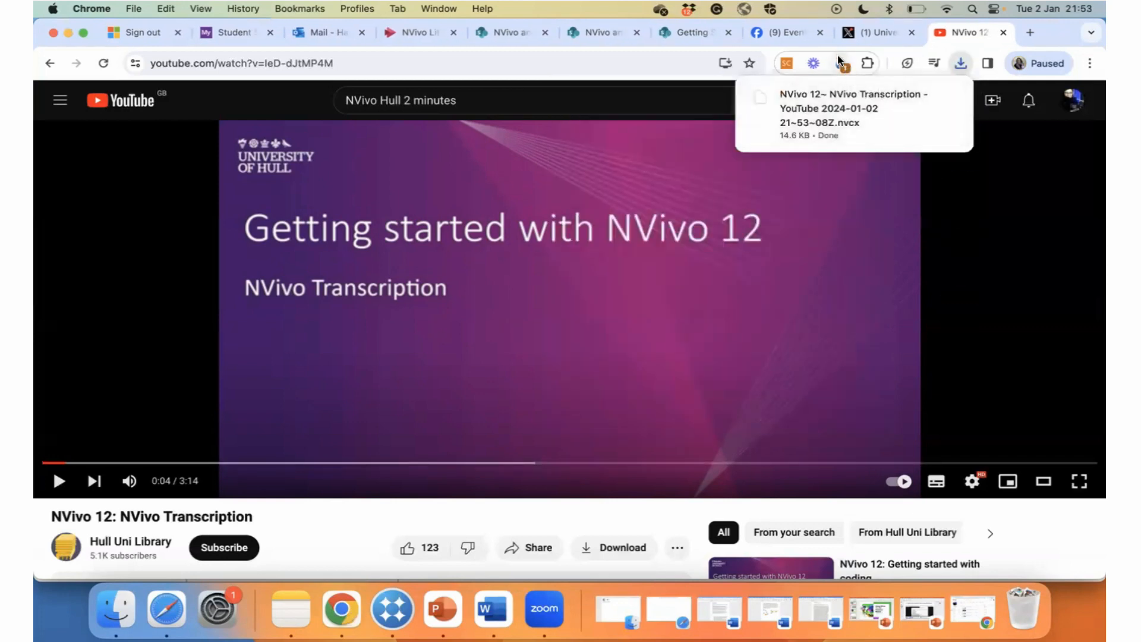
mouse_move(772, 140)
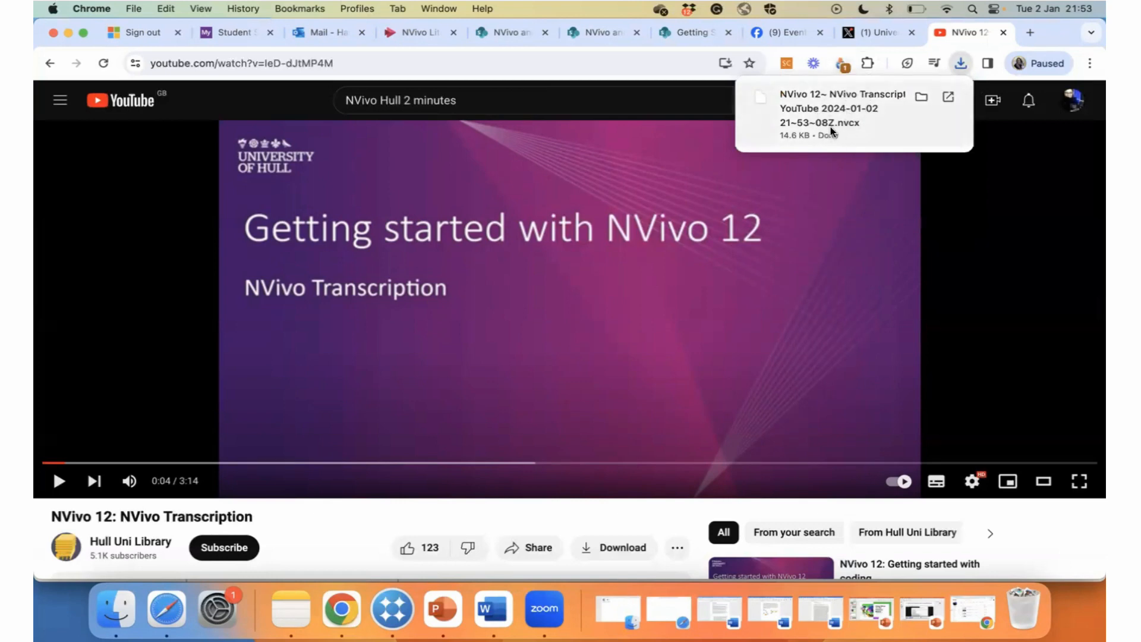
Set up a Video and Comments capture with "NCapture Video 3" as its description and coding node.
left_click(841, 63)
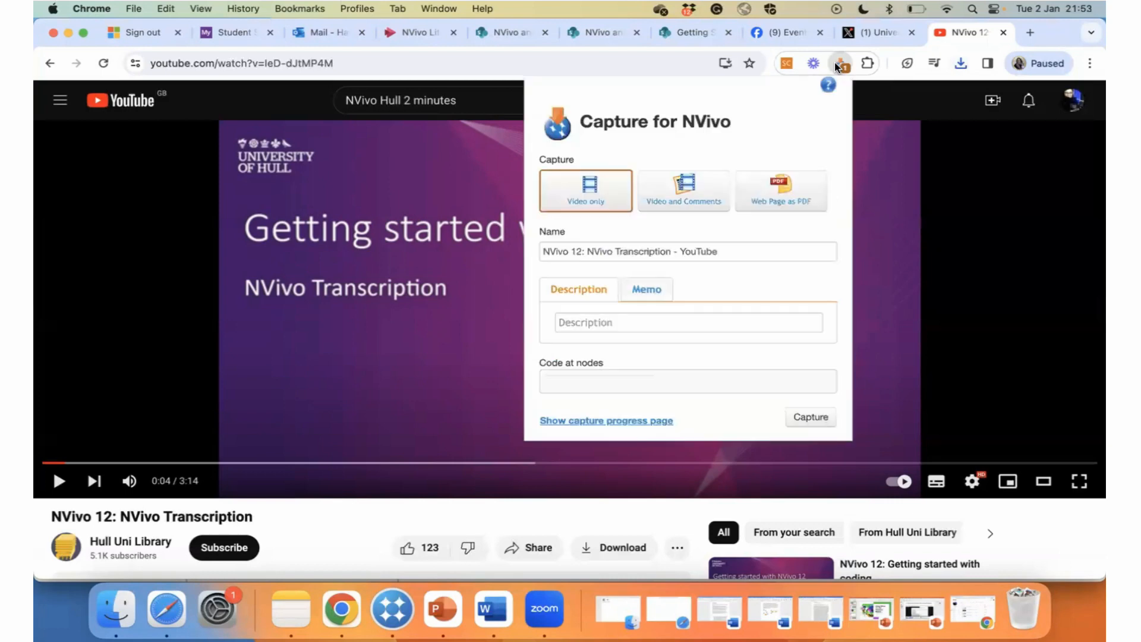
left_click(679, 200)
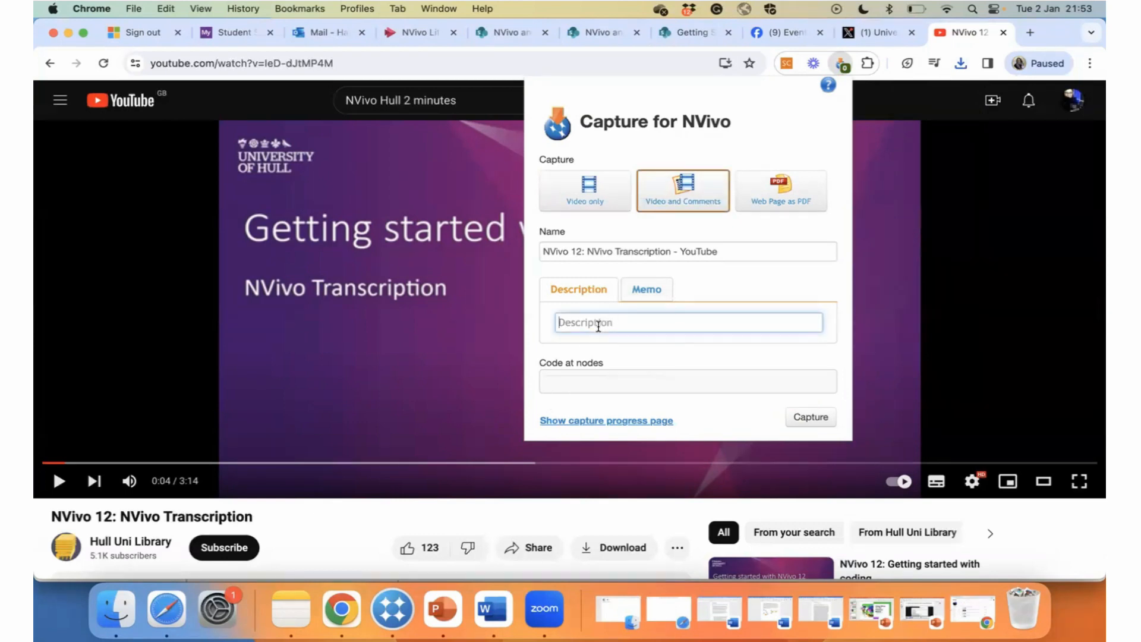
type("NCapture Video 3")
left_click(569, 385)
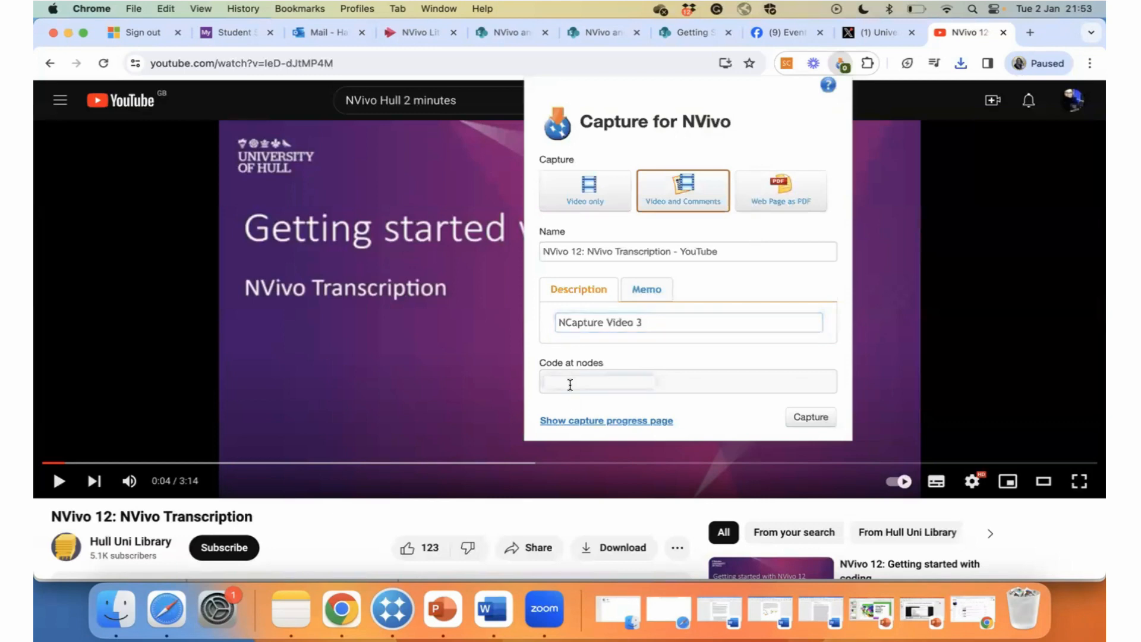
type("NCapture Video")
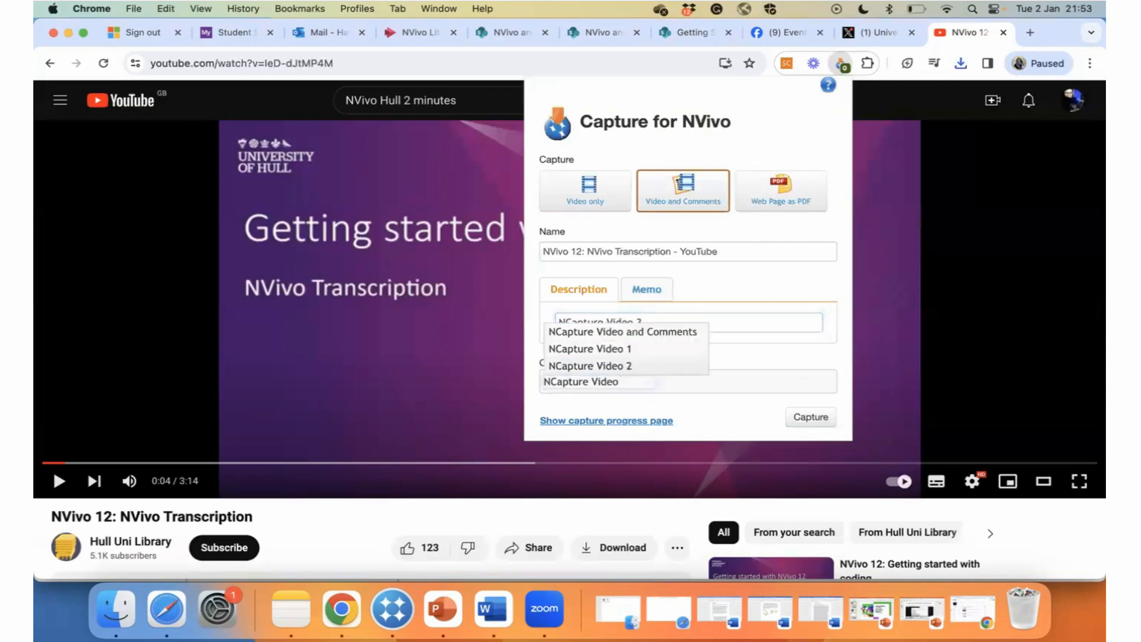
type(" 3")
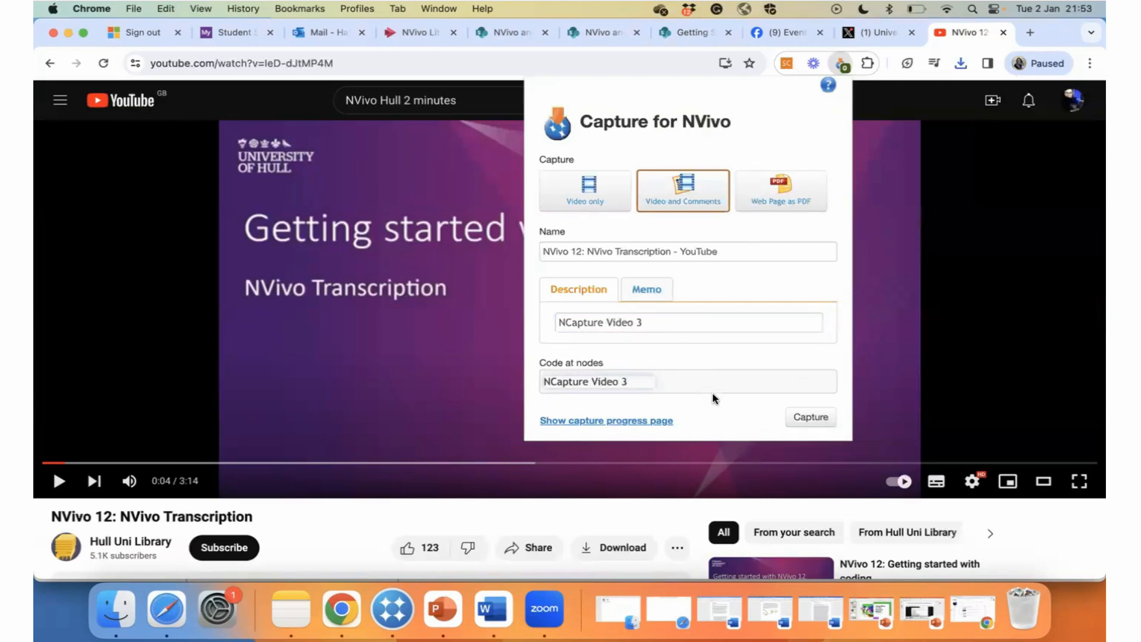
key("Return")
Run the video and comments capture and display the capture progress page.
left_click(803, 417)
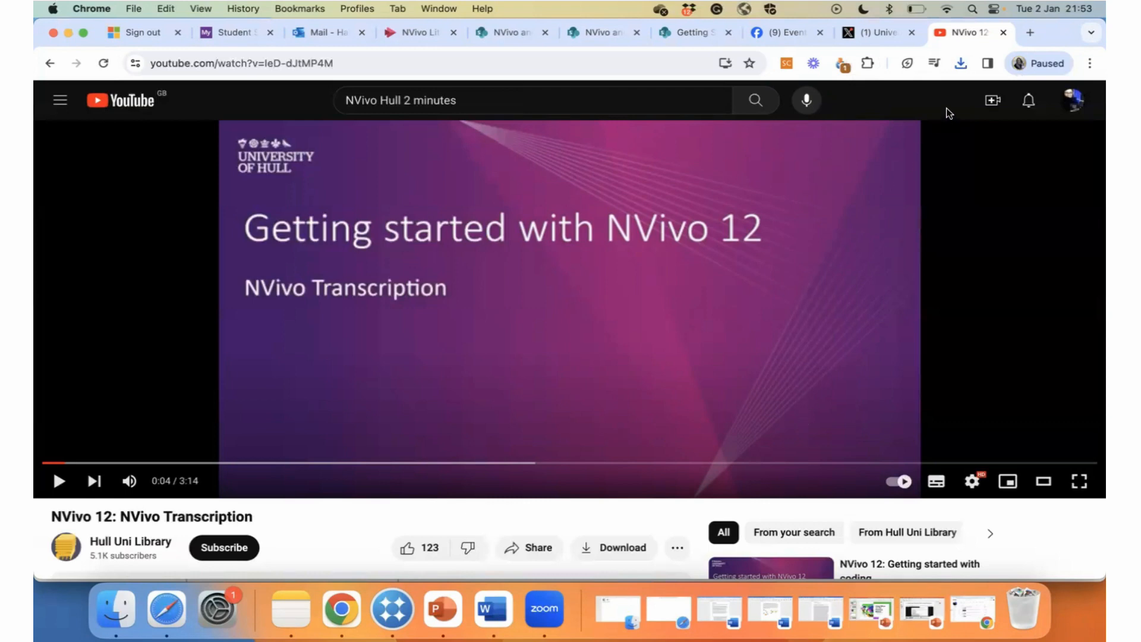
left_click(841, 63)
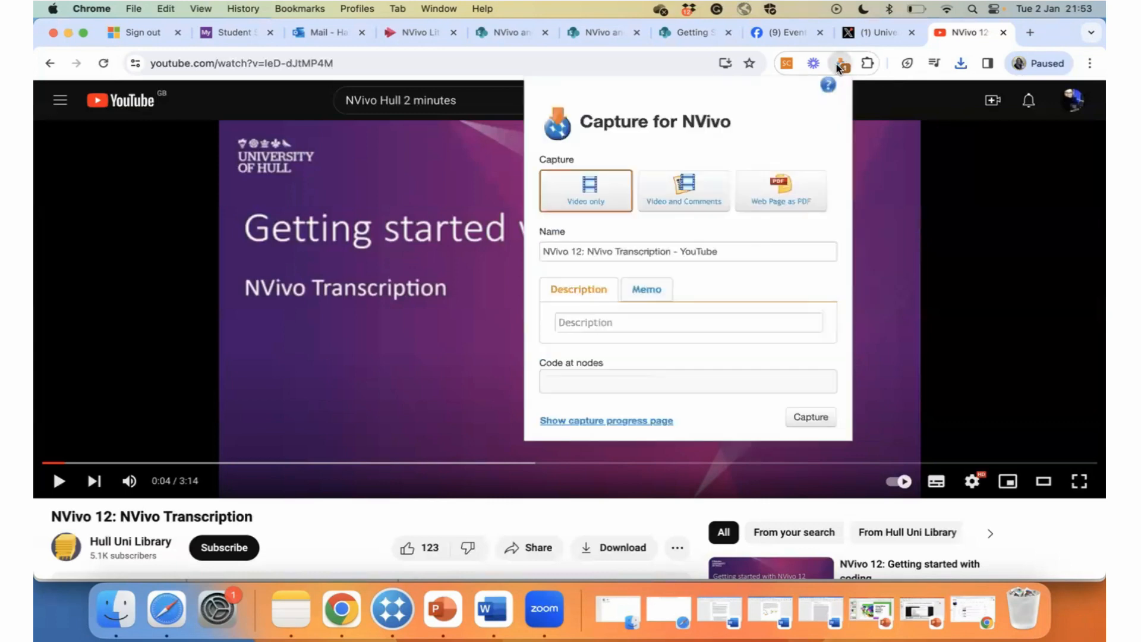
left_click(584, 422)
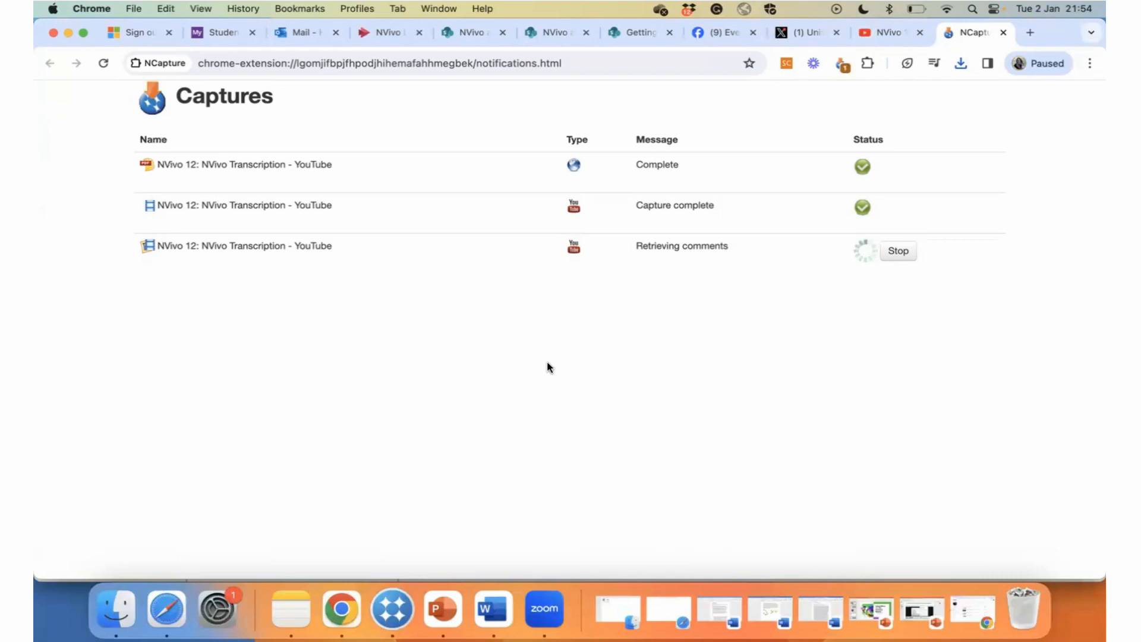
Switch to NVivo 12 and import the preselected NCapture files from the Downloads folder into Files.
left_click(390, 611)
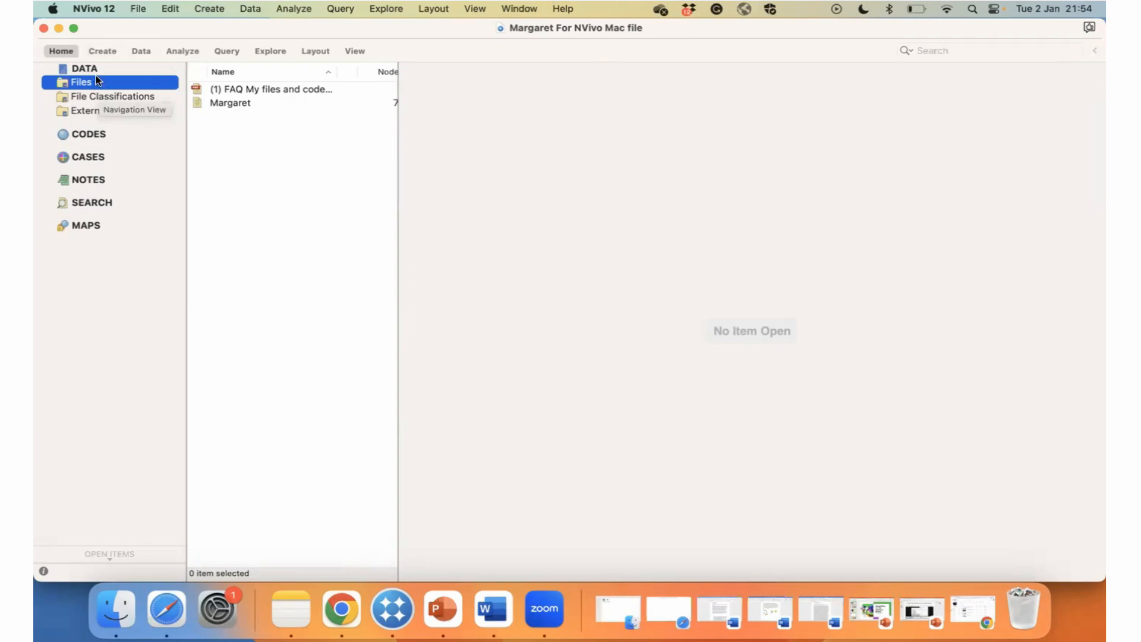
left_click(140, 53)
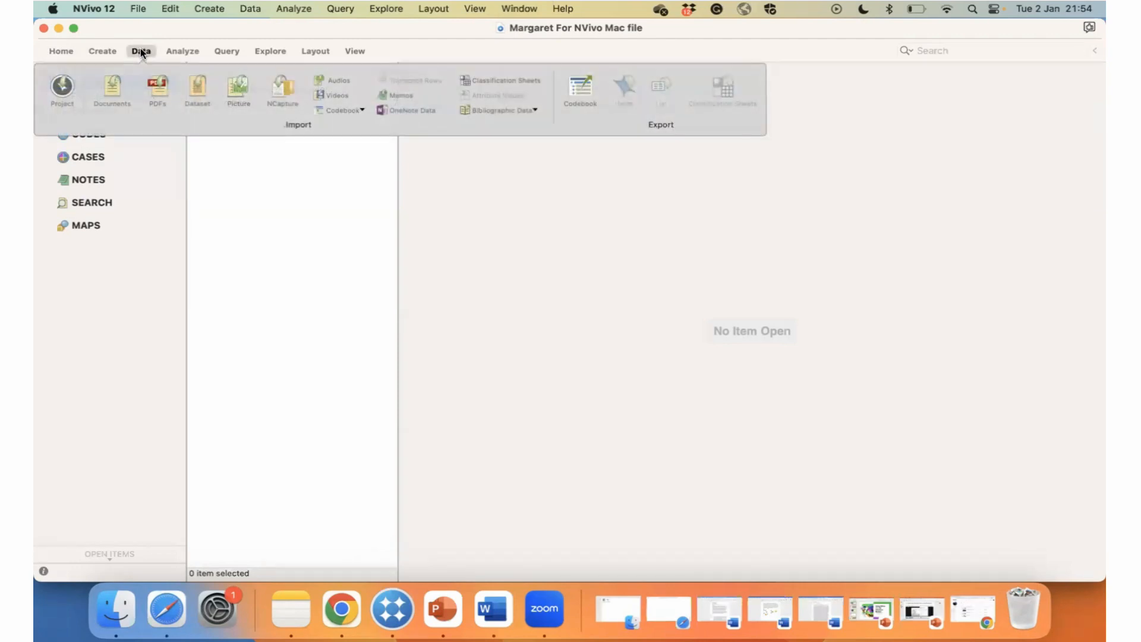
left_click(283, 95)
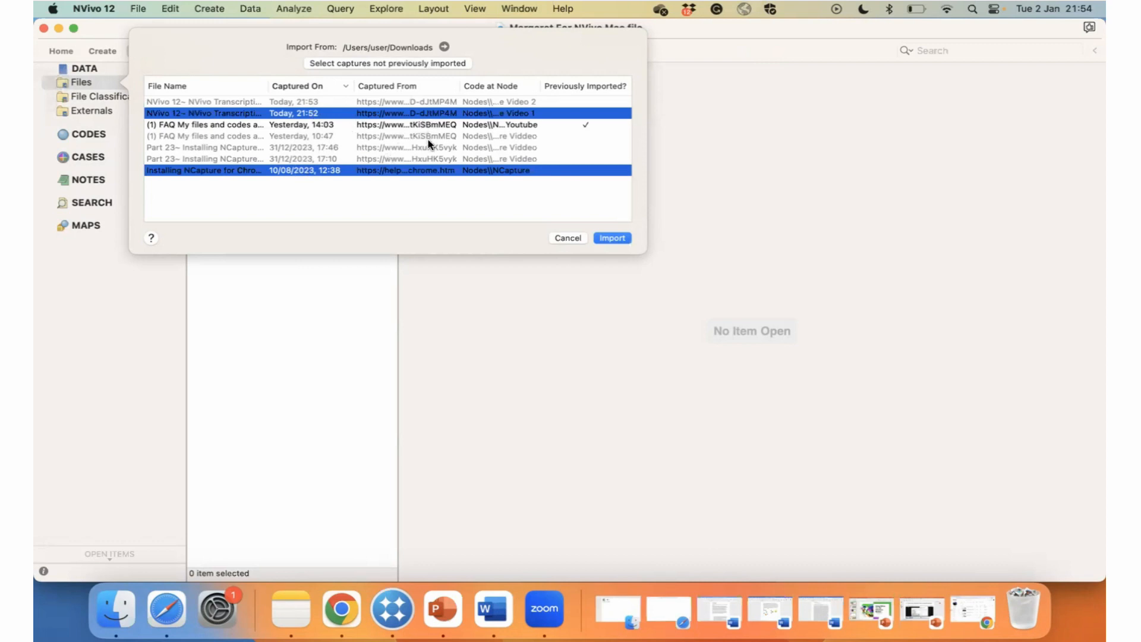
left_click(605, 238)
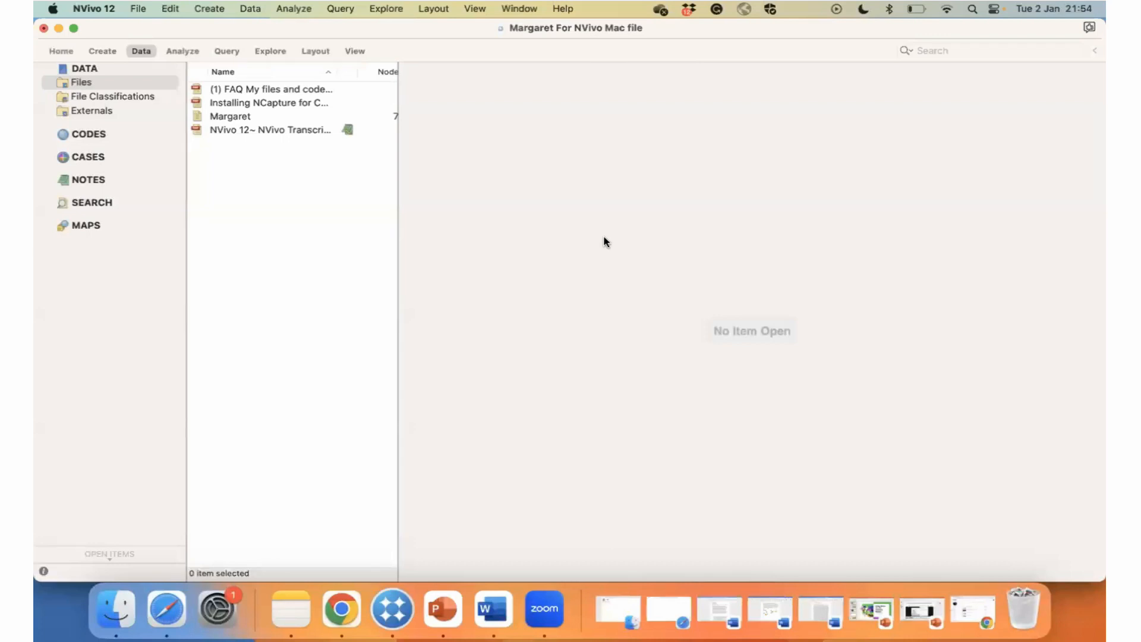
Check the two imported captures in Files and widen the file list to show its nodes, references and creation columns.
left_click(254, 105)
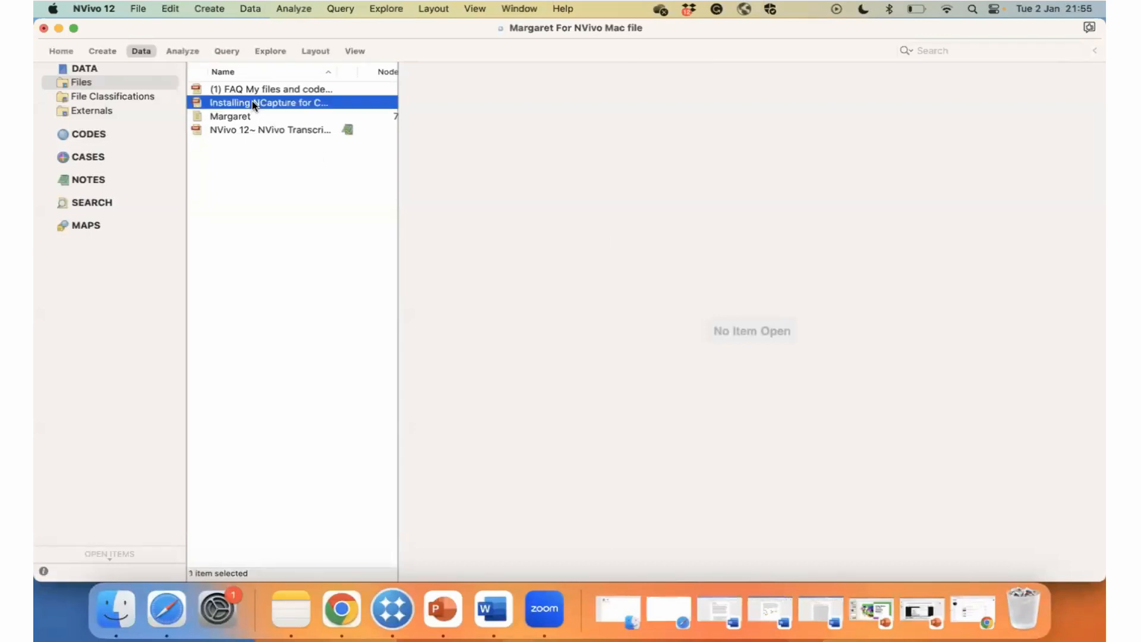
left_click(211, 131)
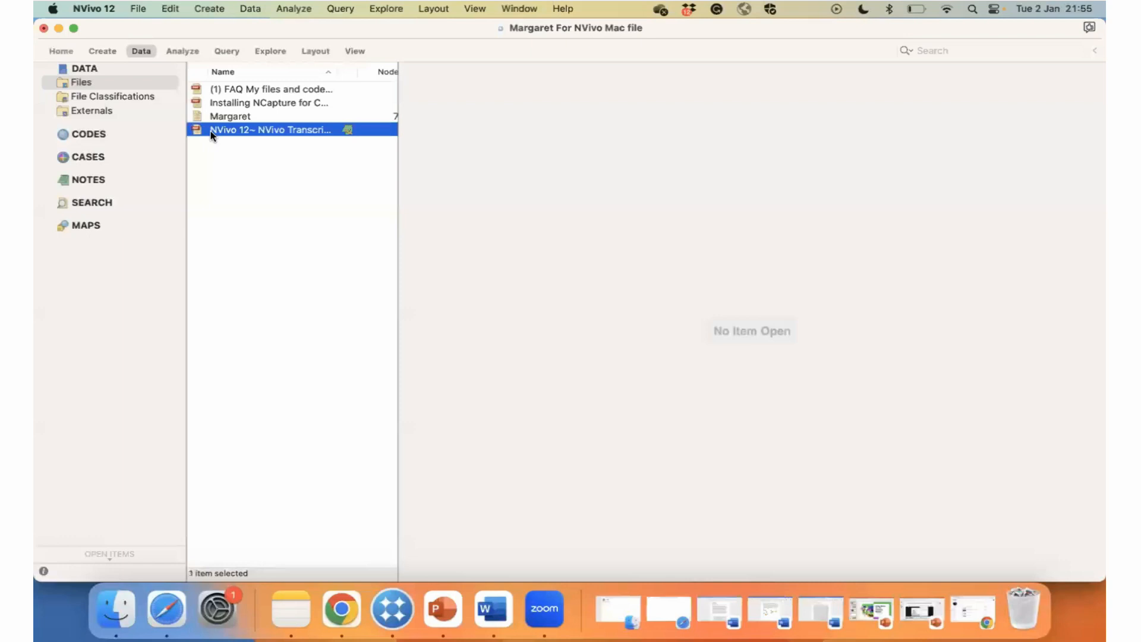
left_click(109, 81)
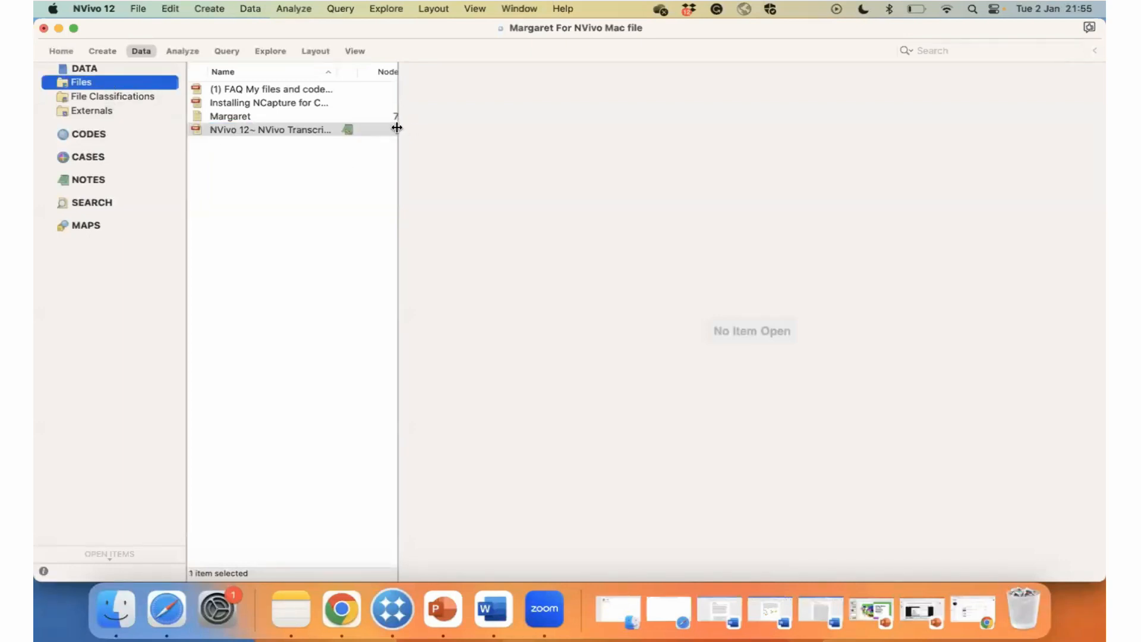
left_click_drag(397, 126, 662, 112)
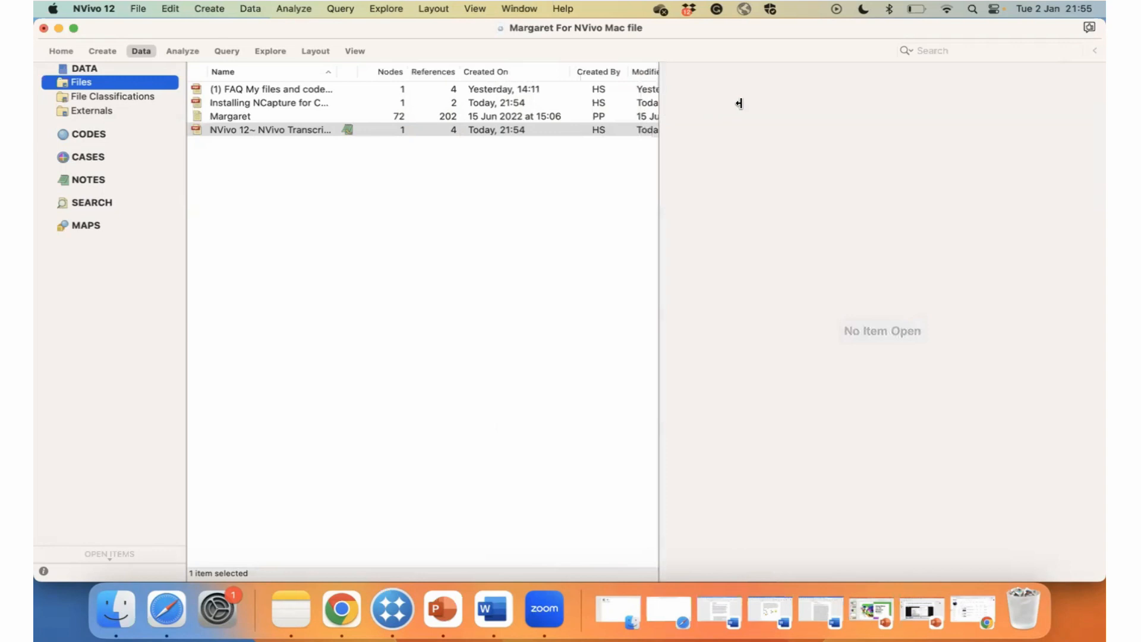
Open the imported NVivo Transcription YouTube capture from Files and examine its video frame, title, comments and suggested videos.
left_click(308, 127)
left_click(304, 101)
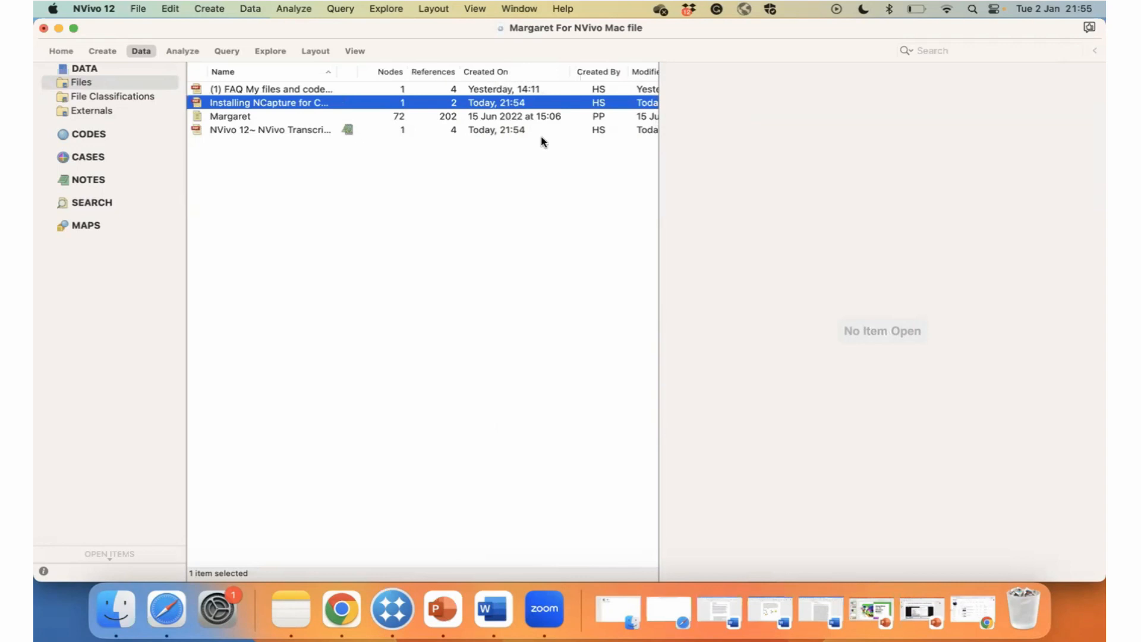
double_click(257, 130)
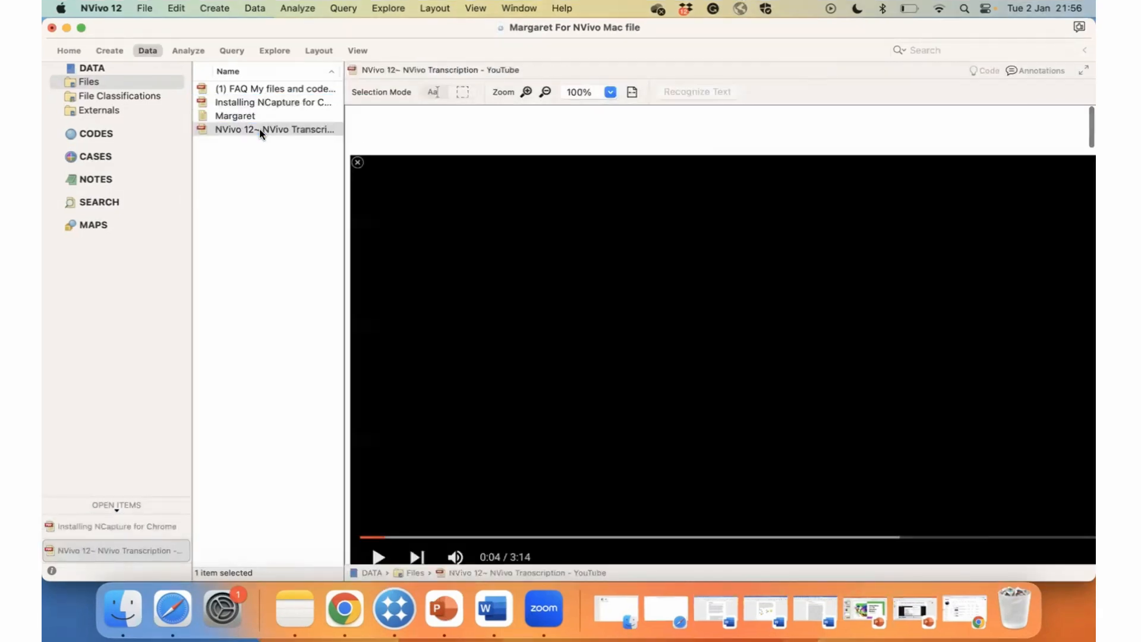
scroll(488, 256, "down", 4)
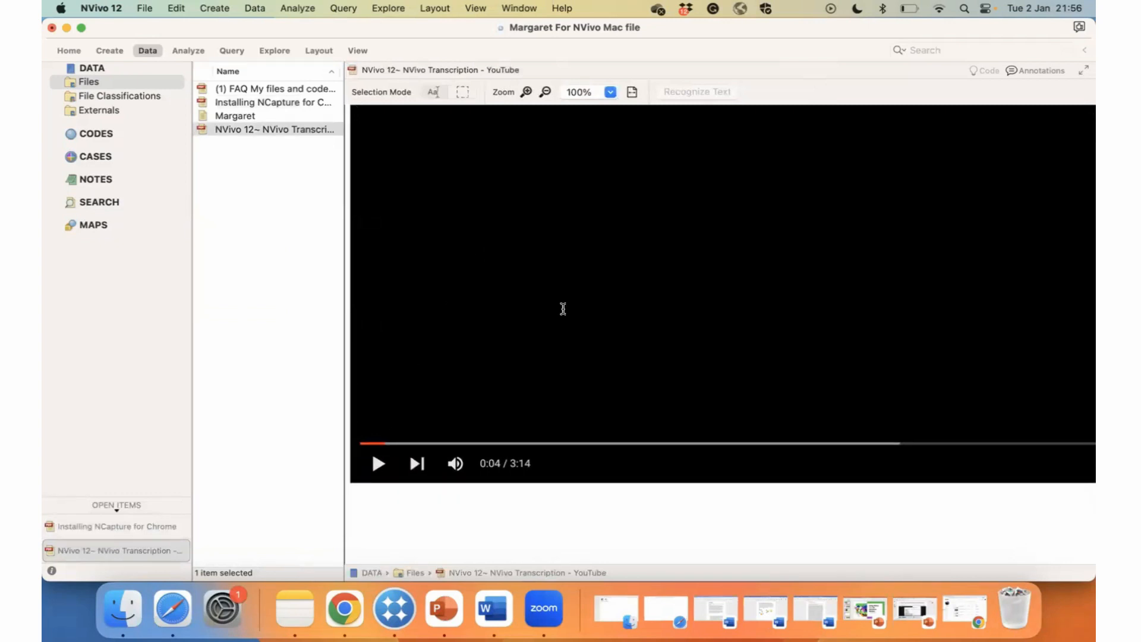
scroll(564, 309, "down", 10)
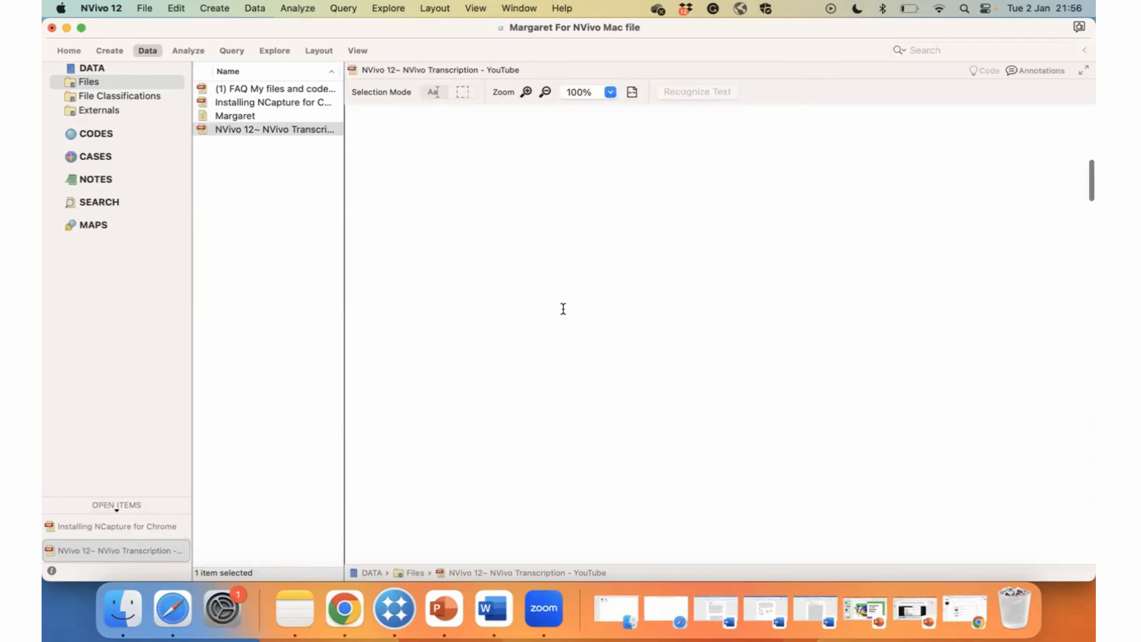
scroll(563, 308, "down", 5)
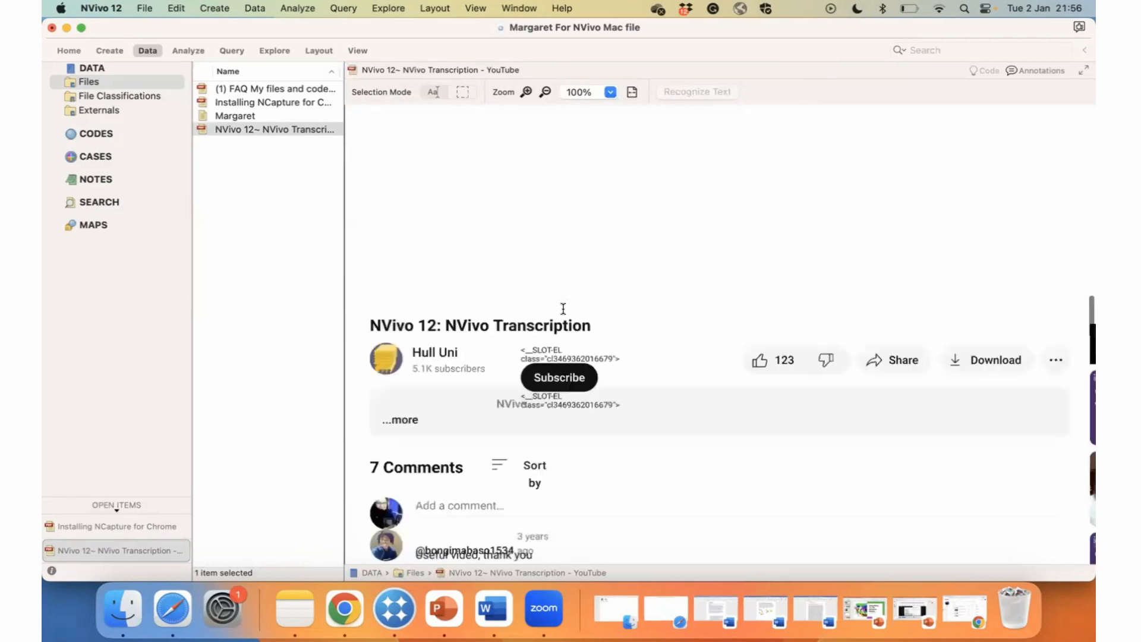
scroll(564, 309, "down", 5)
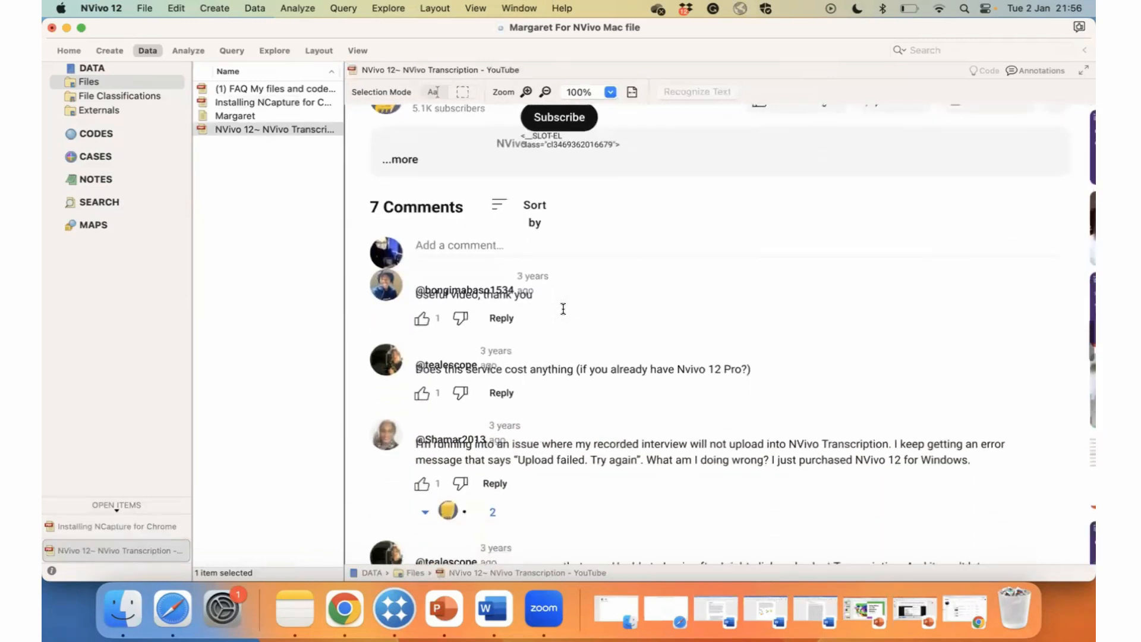
scroll(564, 309, "down", 4)
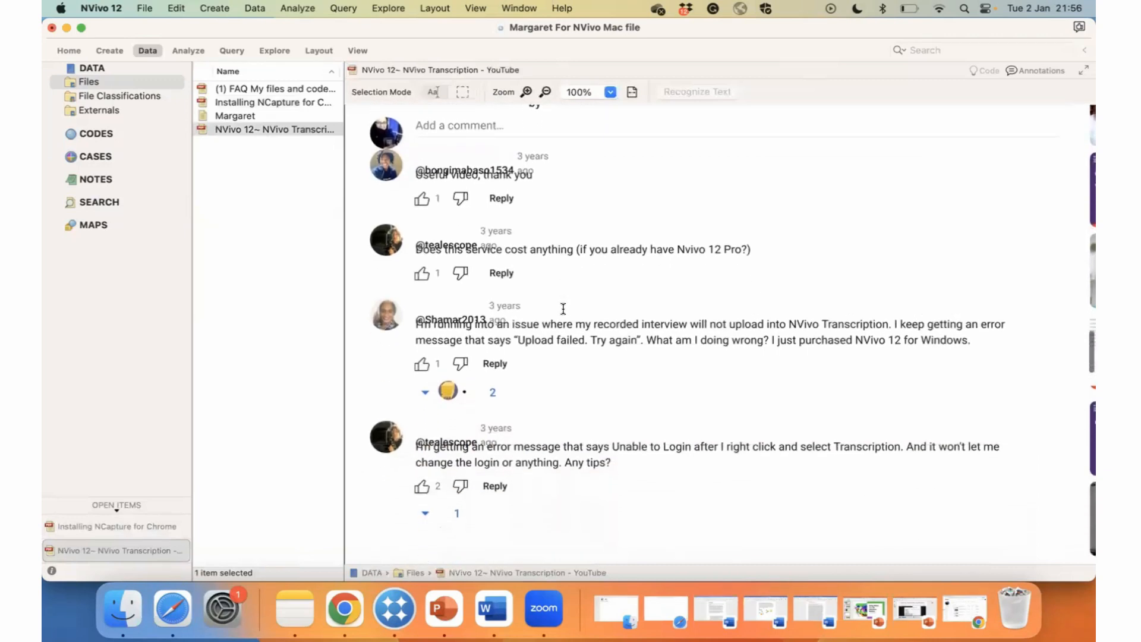
scroll(564, 309, "down", 5)
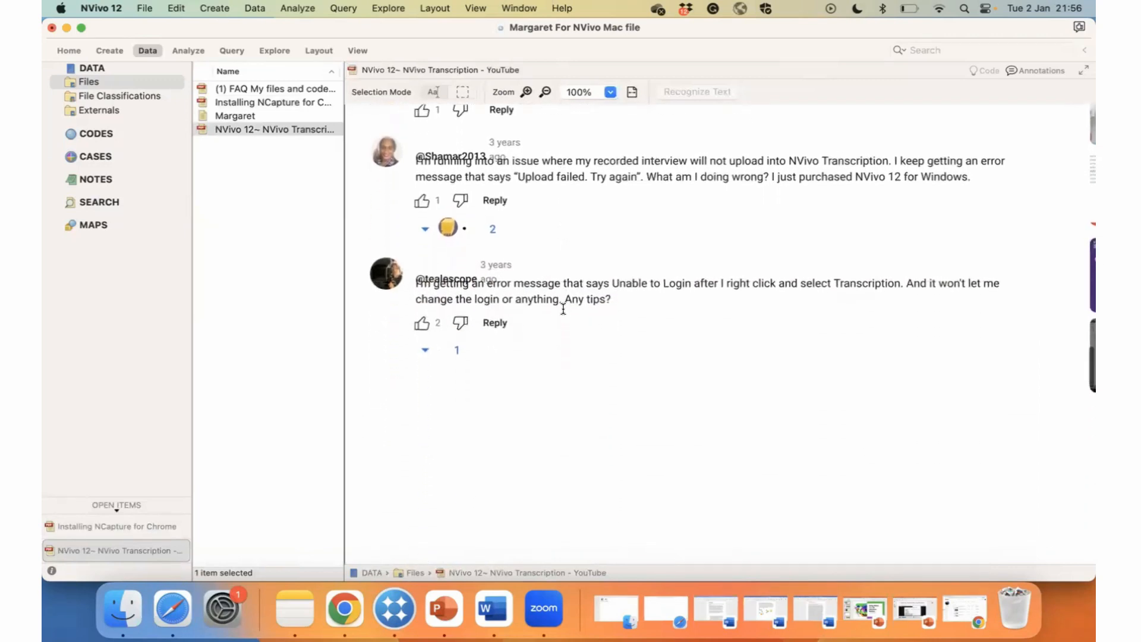
scroll(563, 308, "right", 3)
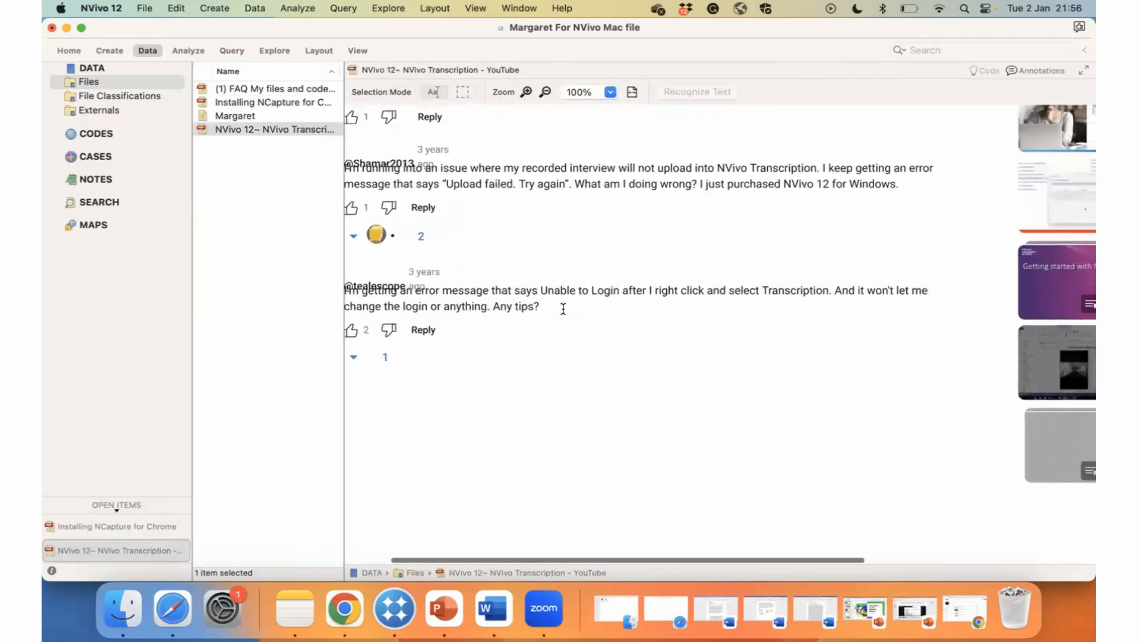
scroll(563, 308, "right", 3)
scroll(563, 309, "up", 1)
scroll(563, 309, "left", 6)
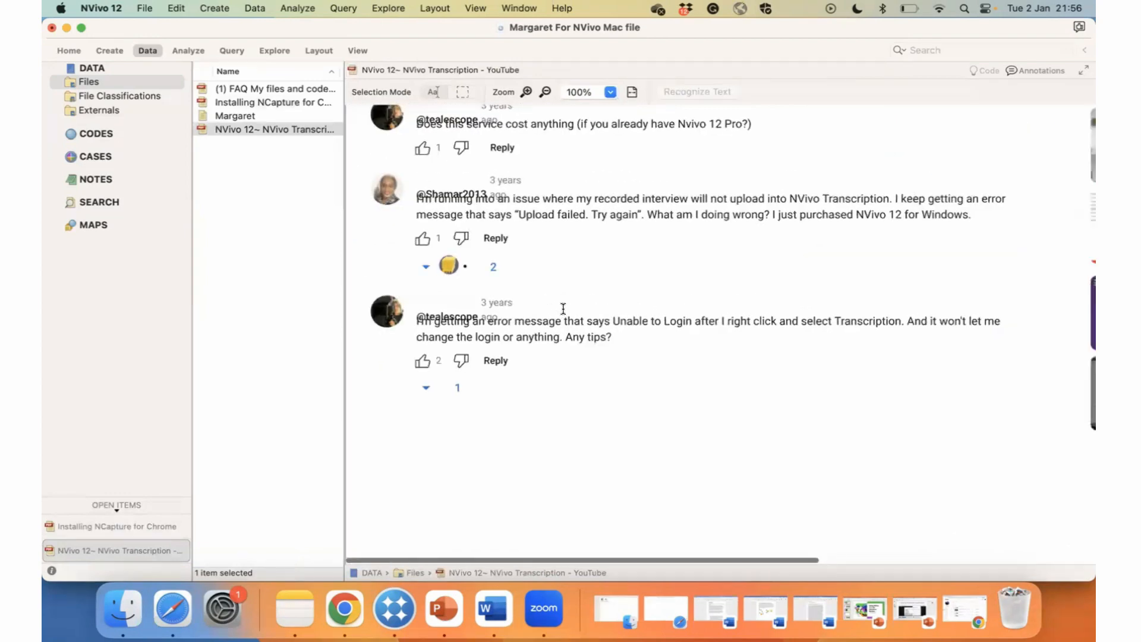
scroll(564, 309, "down", 1)
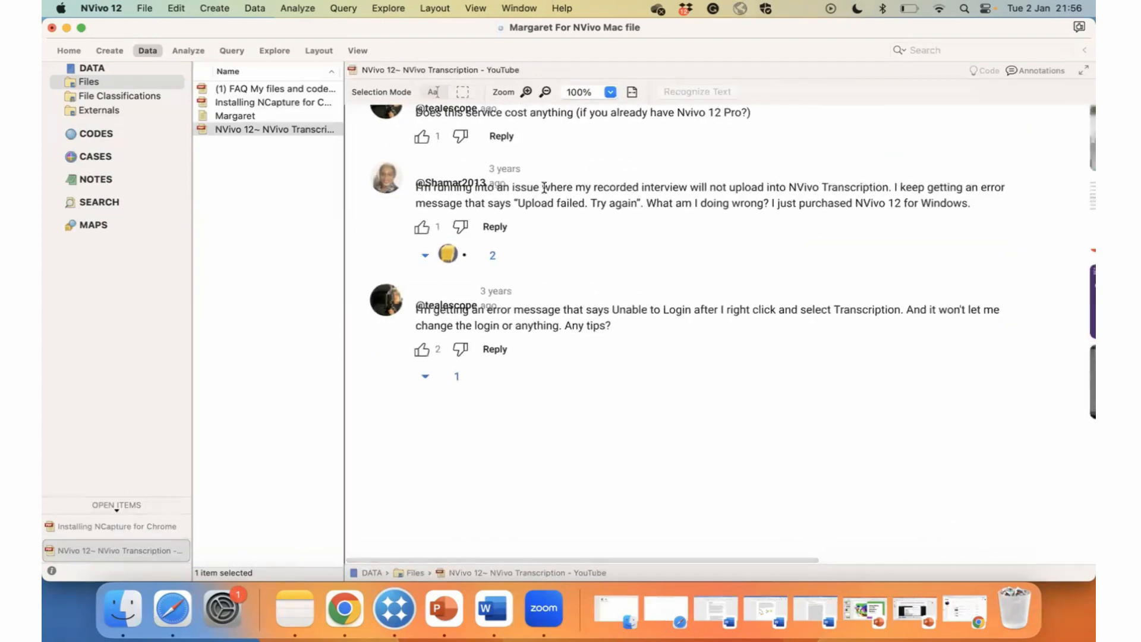
left_click_drag(544, 188, 625, 229)
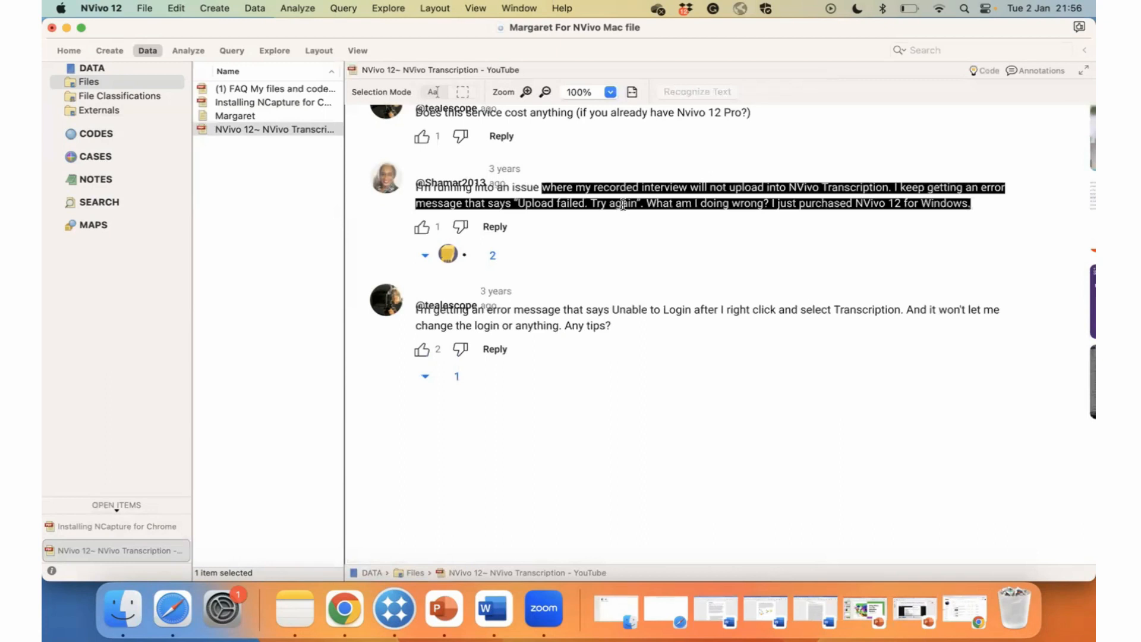
right_click(623, 205)
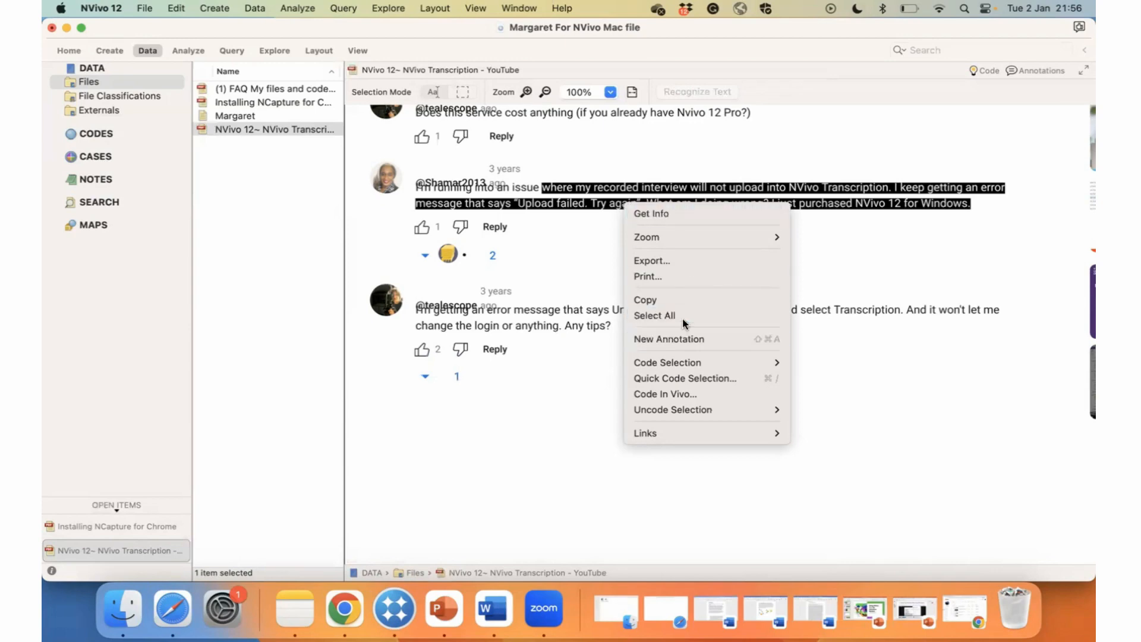
key("Escape")
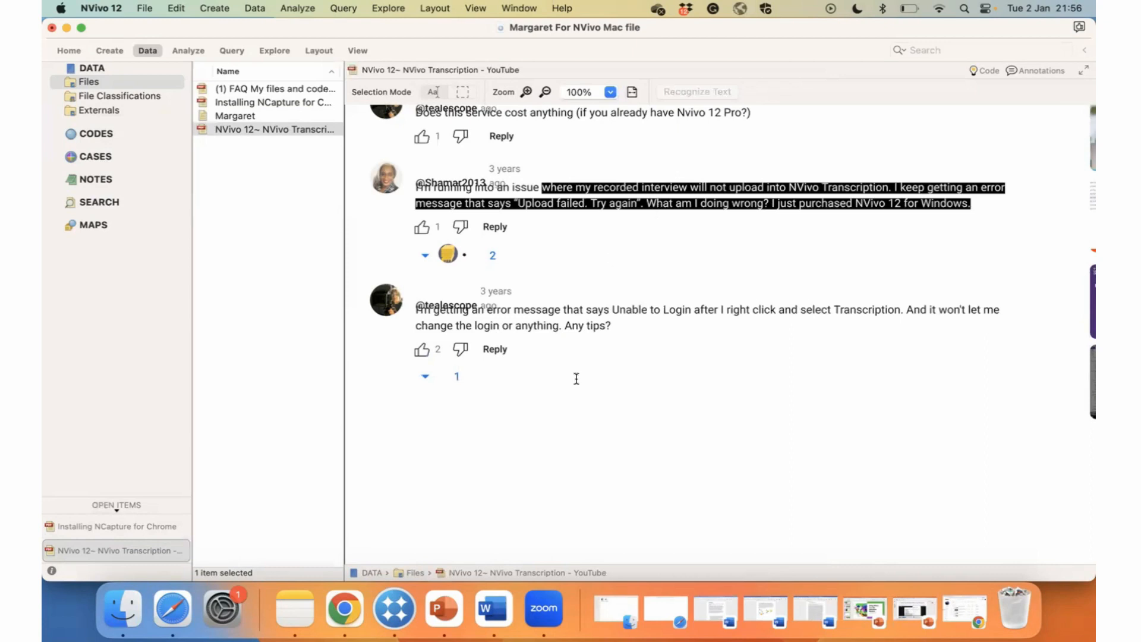
right_click(669, 205)
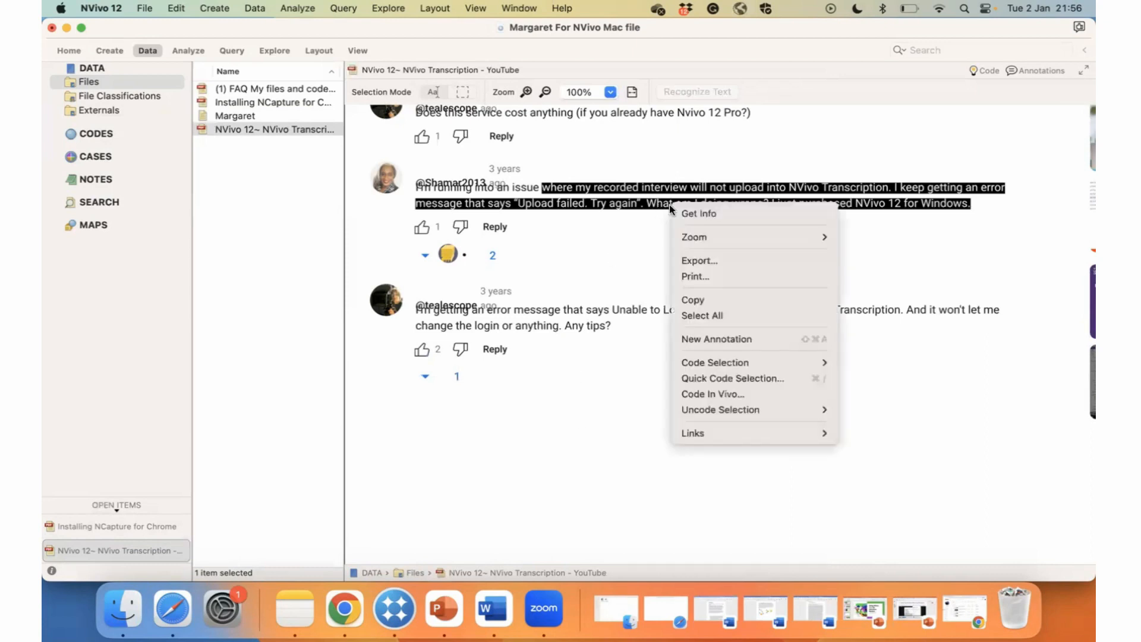
mouse_move(723, 359)
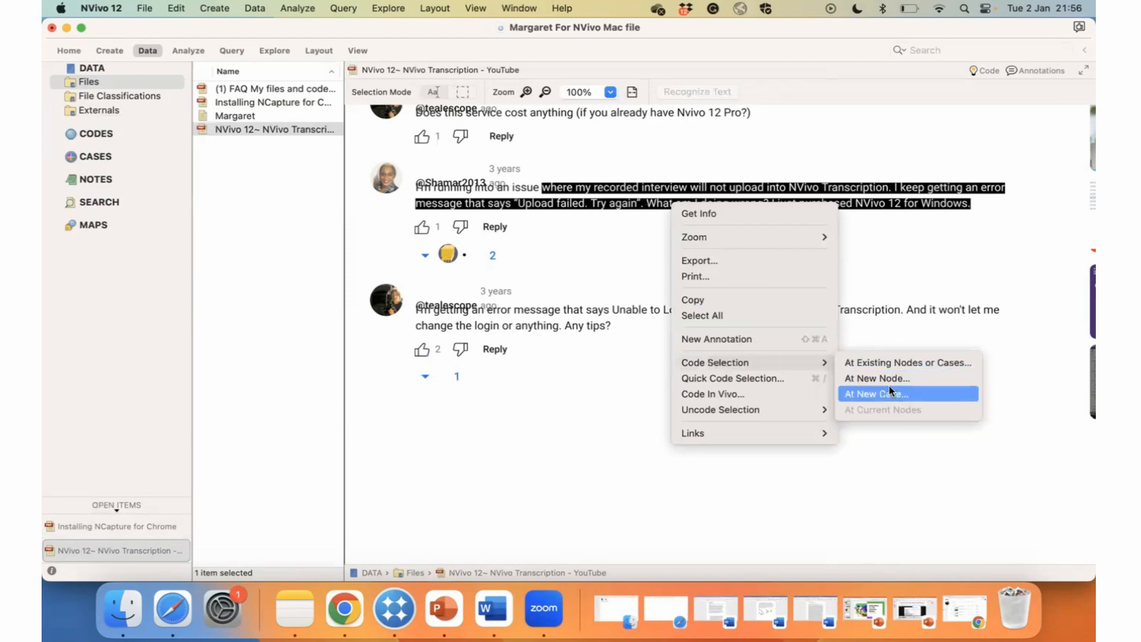
left_click(889, 378)
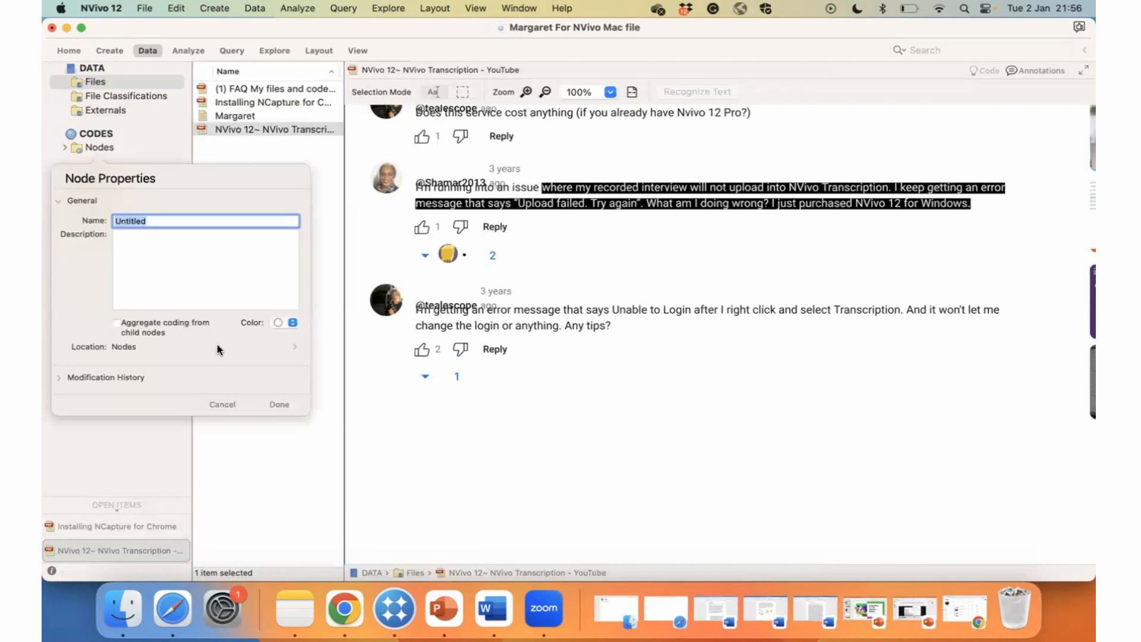
left_click(224, 407)
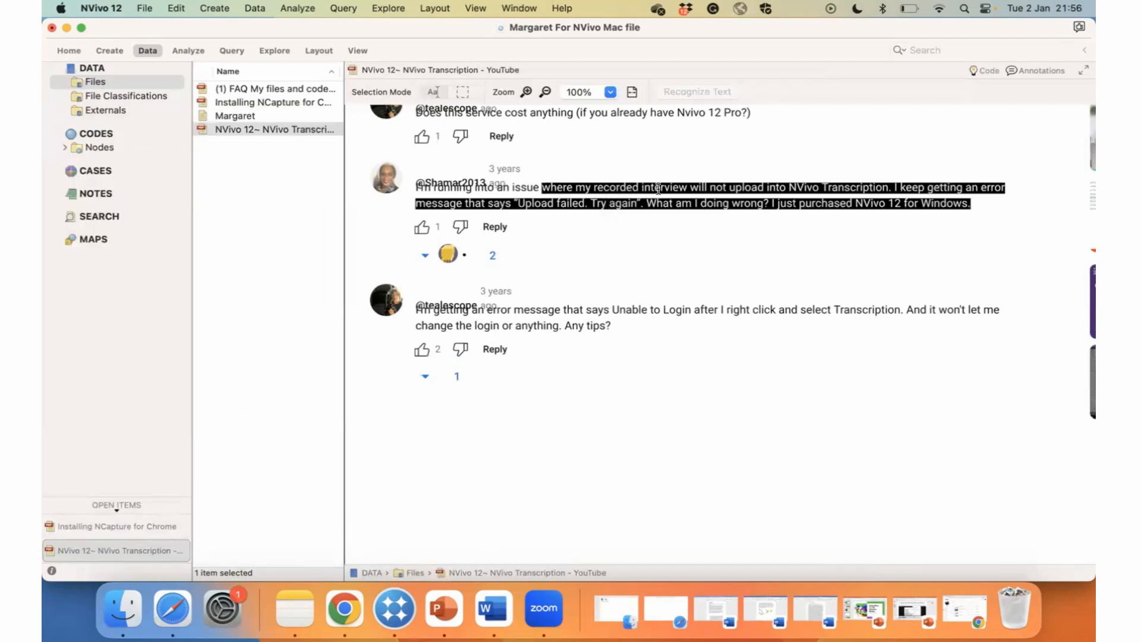
left_click_drag(557, 313, 655, 310)
right_click(655, 308)
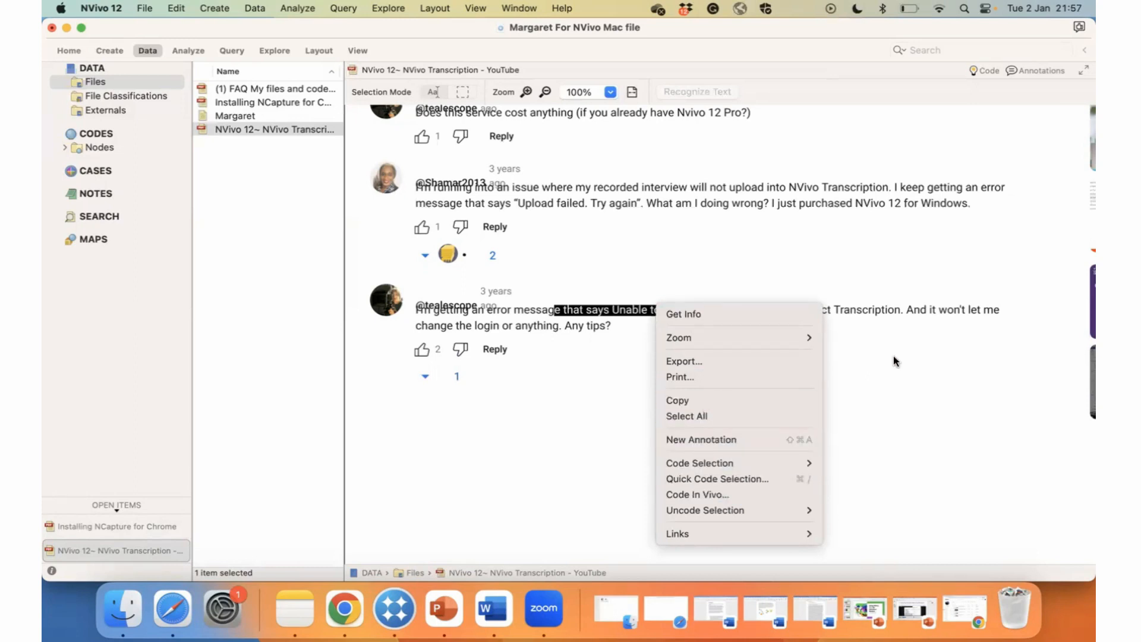
left_click(912, 391)
left_click(913, 392)
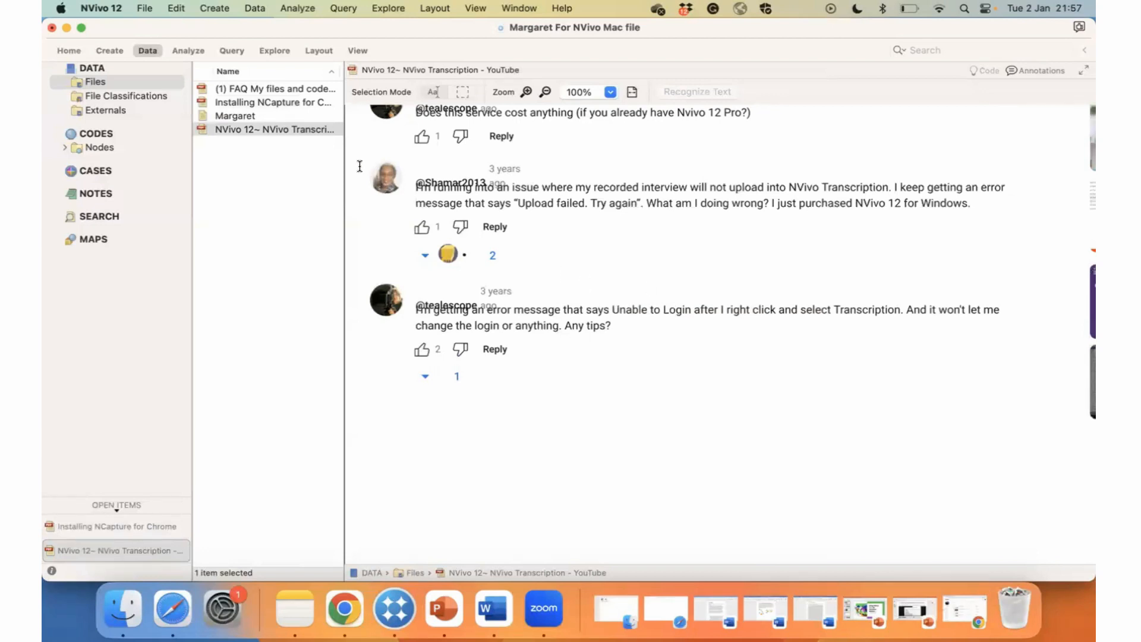
List the project's nodes, open the NCapture Video 1 node and examine the page references coded to it.
left_click(104, 149)
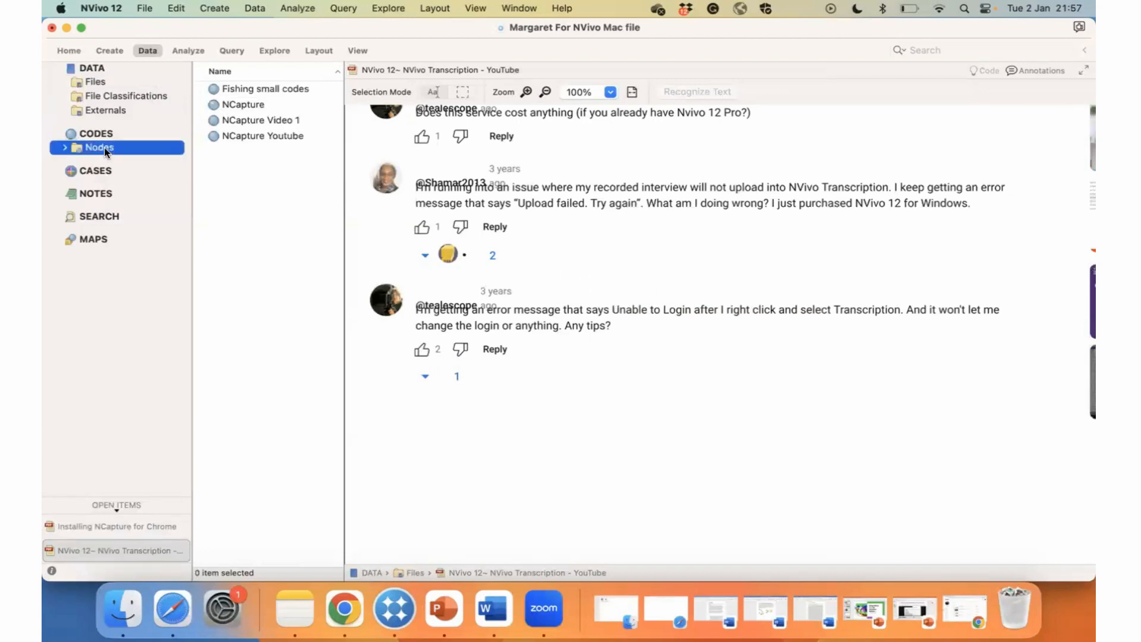
double_click(237, 122)
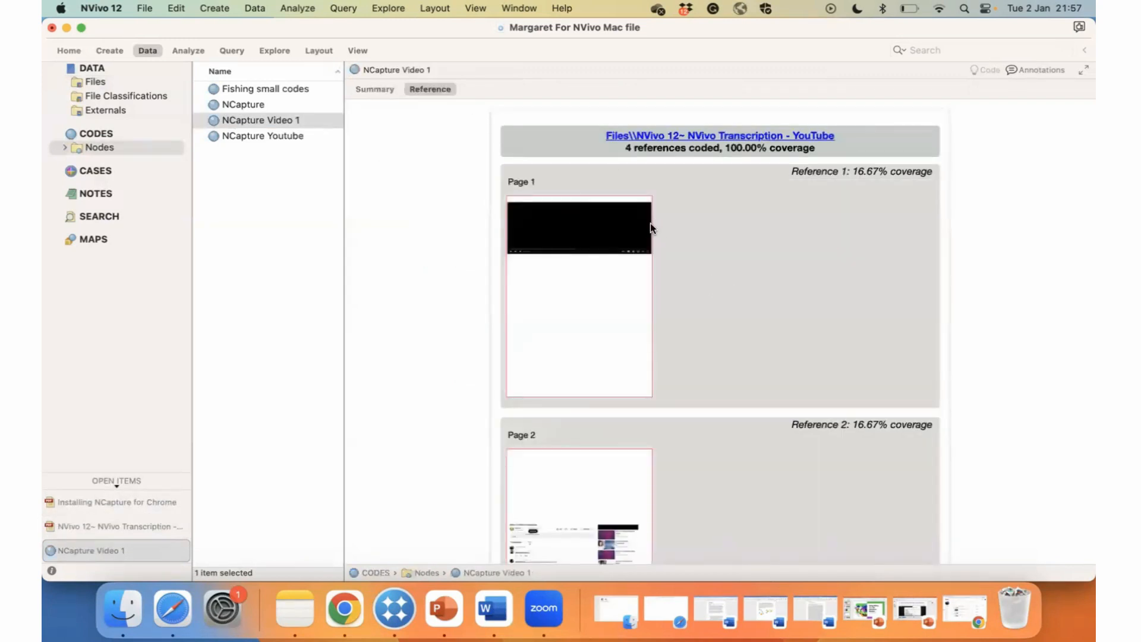
scroll(651, 226, "down", 1)
scroll(650, 226, "down", 10)
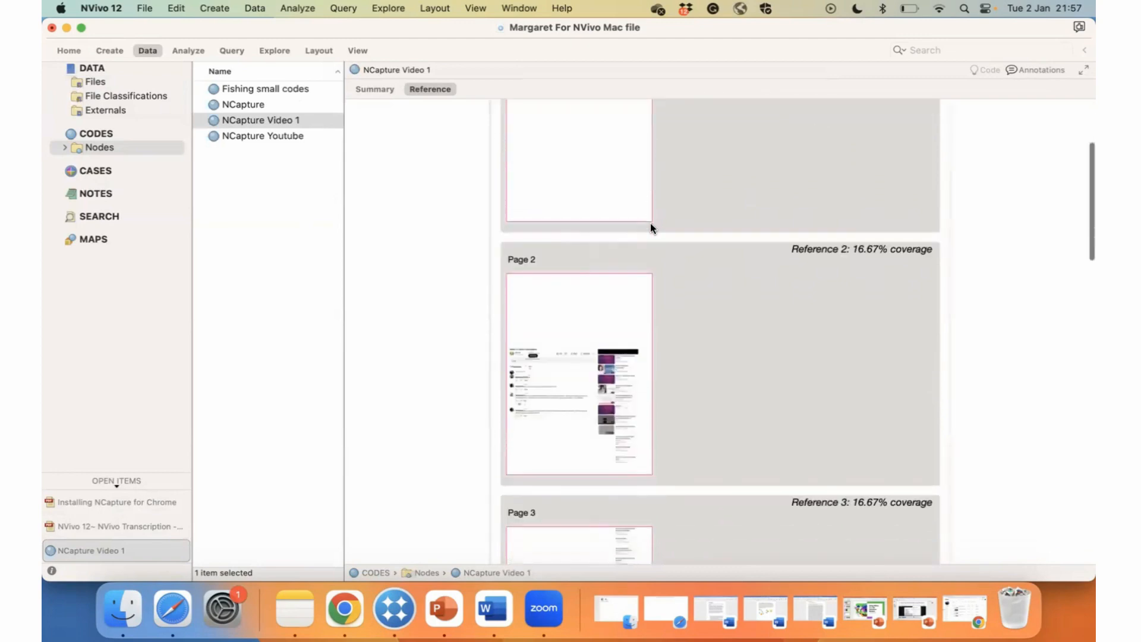
scroll(650, 228, "down", 10)
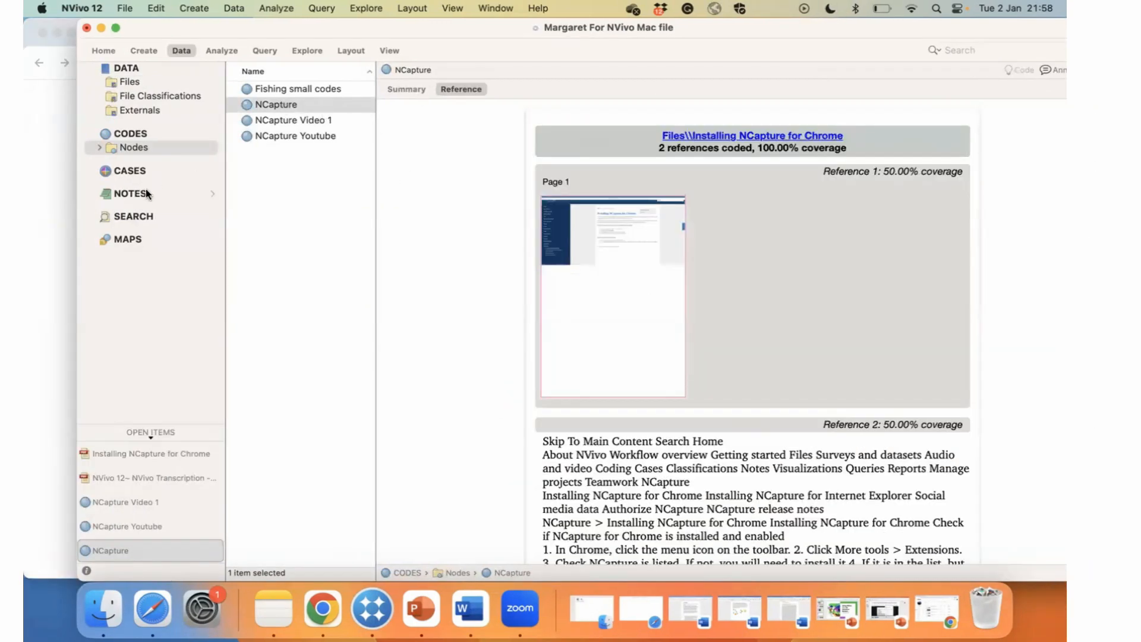
Expand the Reference file classification and list the attributes of the Installing NCapture for Chrome file.
left_click(145, 97)
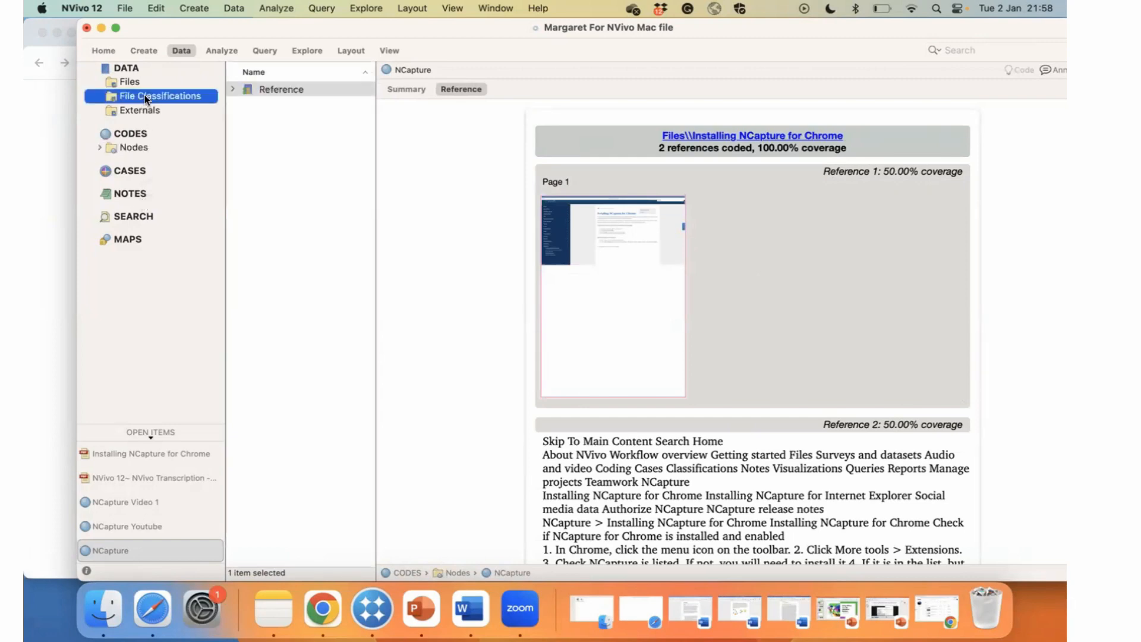
left_click(233, 89)
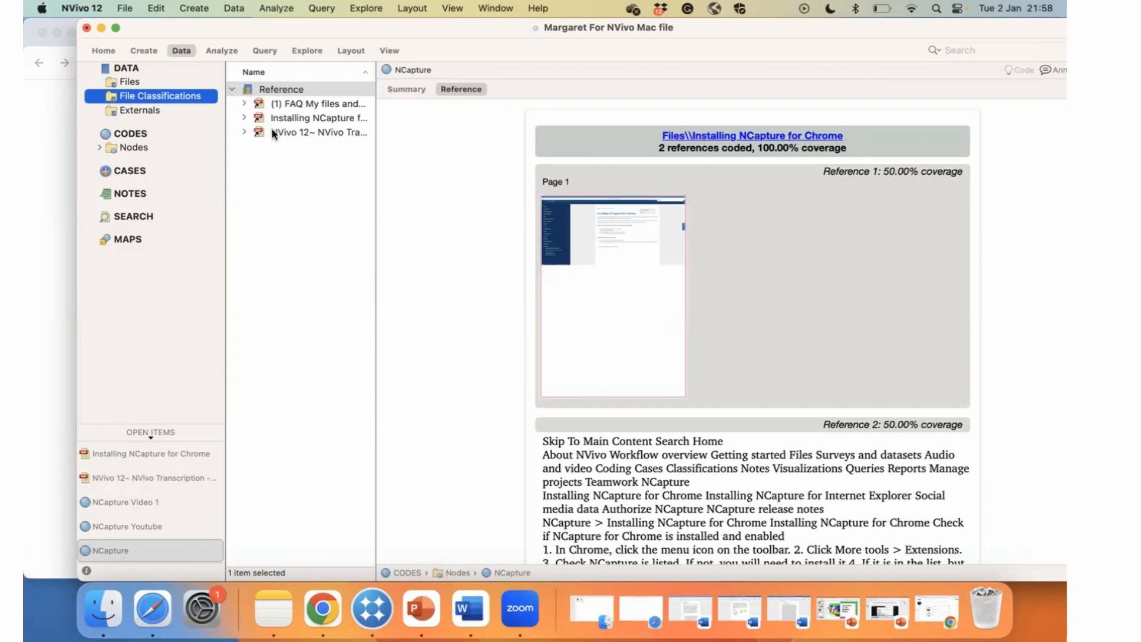
left_click(282, 107)
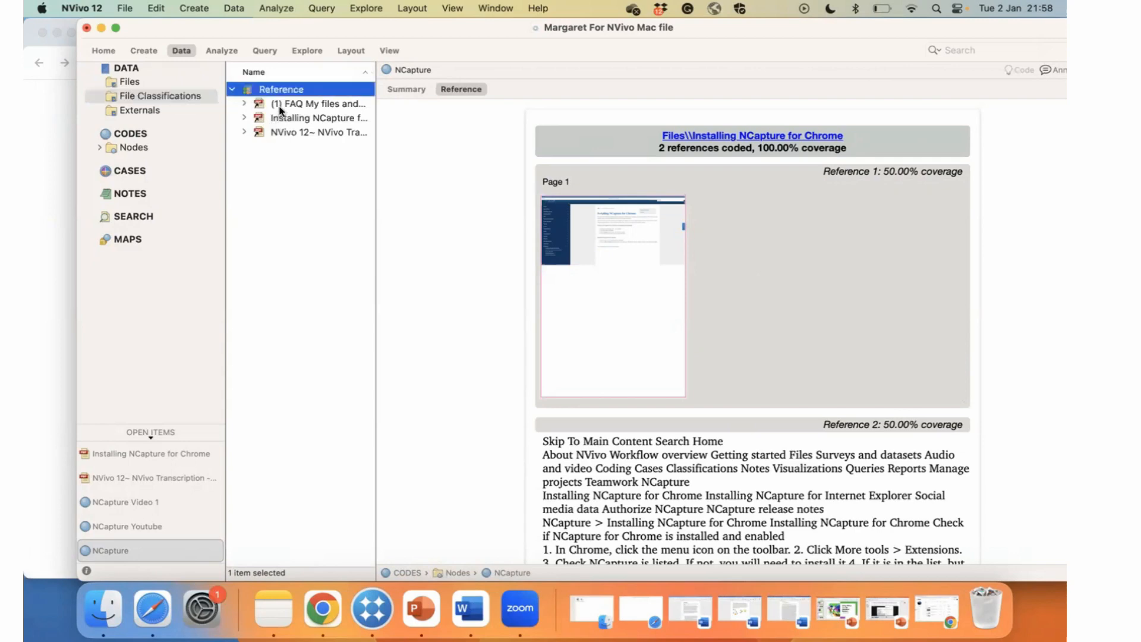
double_click(281, 118)
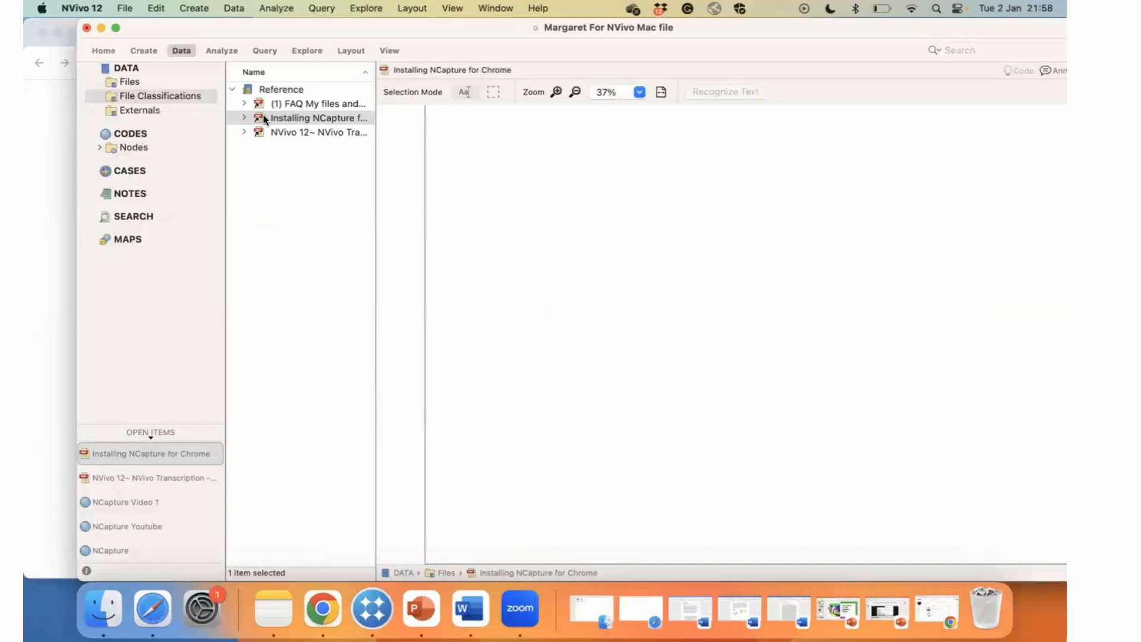
left_click(245, 118)
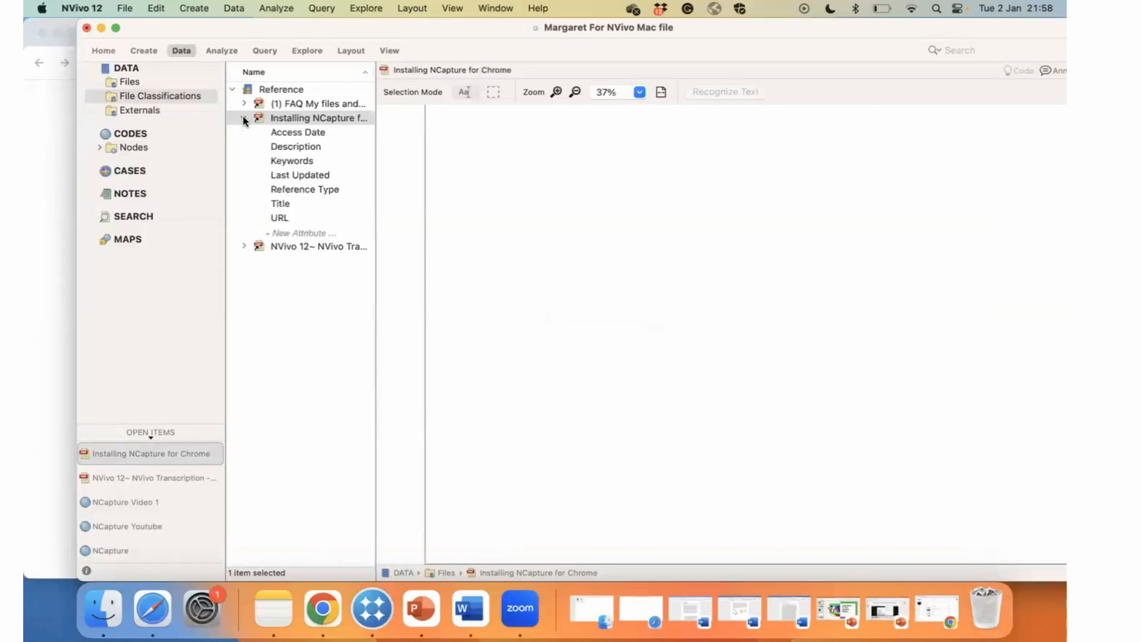
Inspect the file's Access Date, Description, Keywords, Last Updated and Reference Type attribute values.
double_click(281, 133)
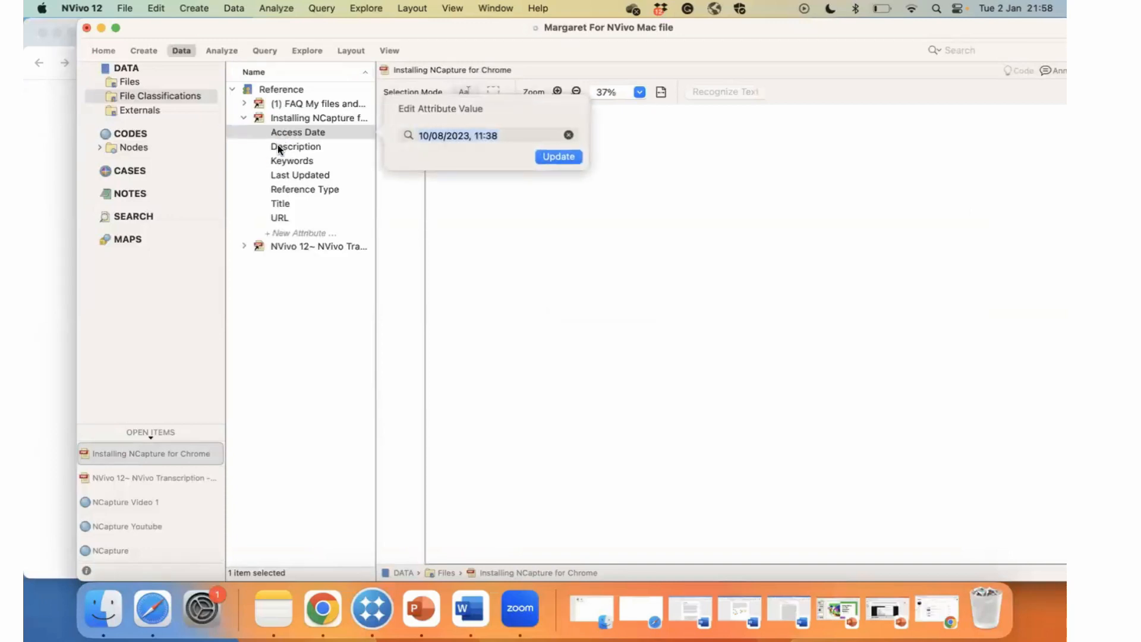
double_click(279, 146)
double_click(284, 158)
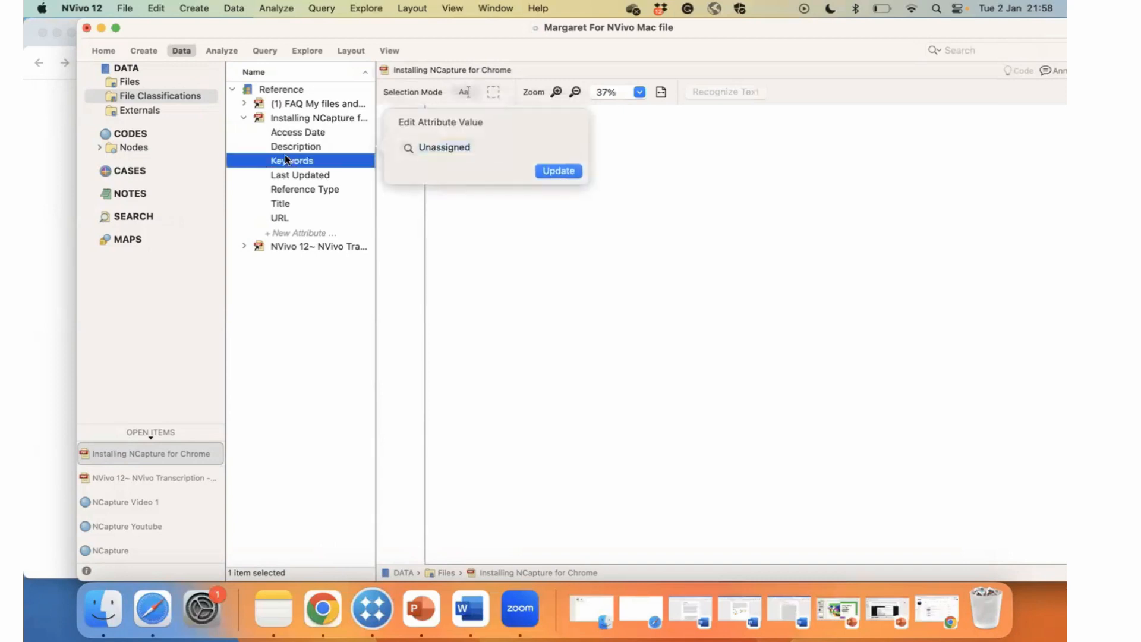
double_click(291, 174)
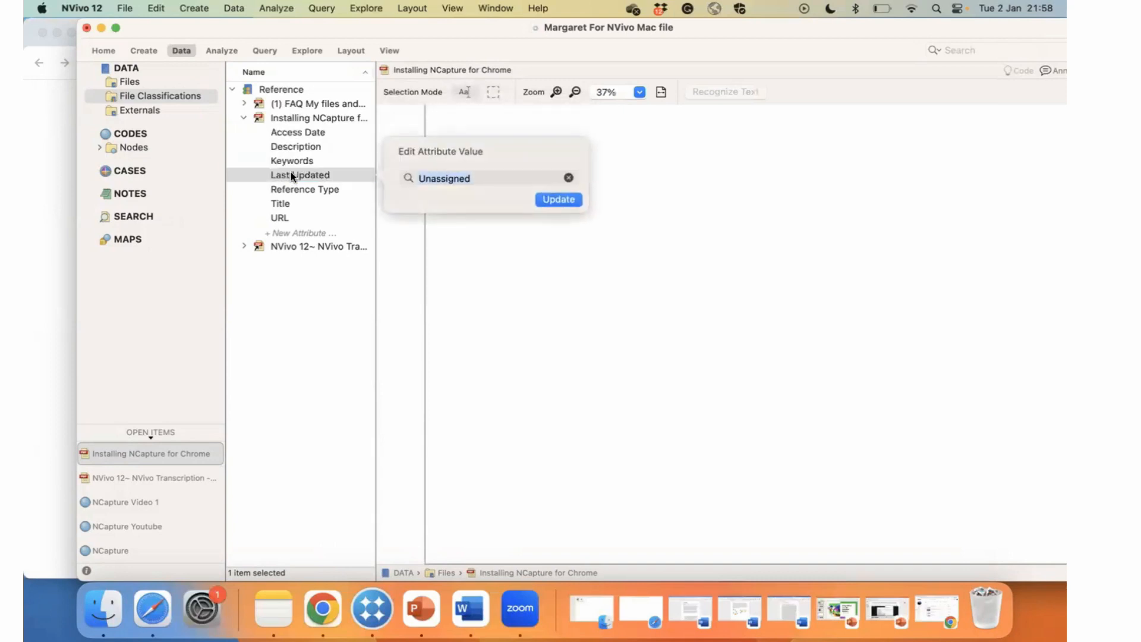
double_click(291, 186)
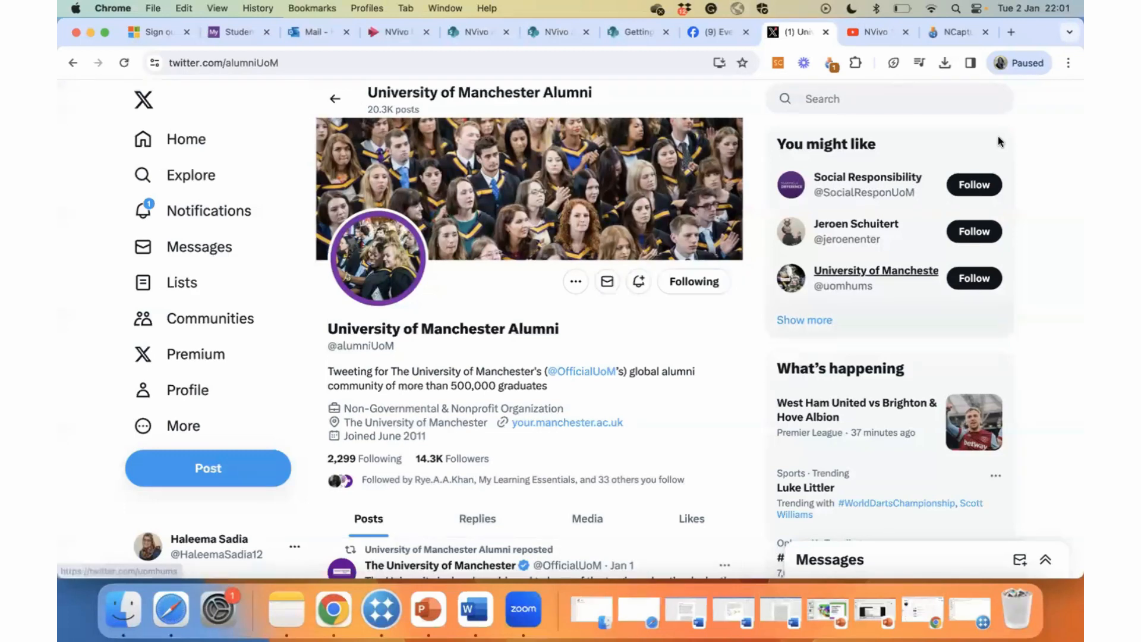
In Chrome, prepare an NCapture of the University of Manchester Alumni tweets including retweets, with "NCapture Twitter 1" as description and node.
left_click(828, 64)
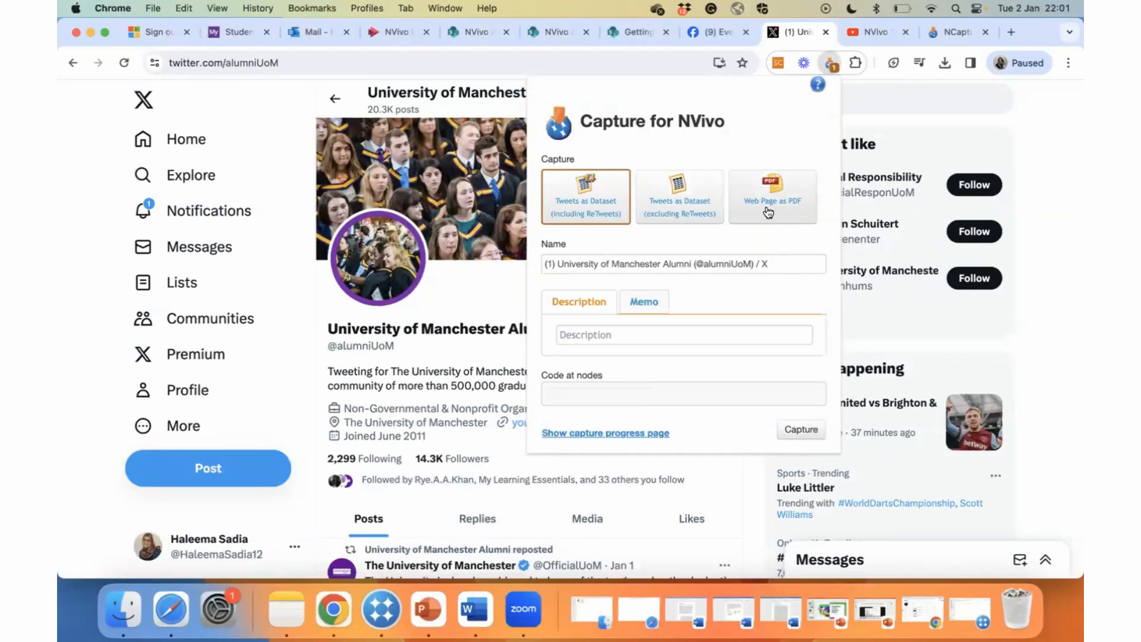
left_click(586, 336)
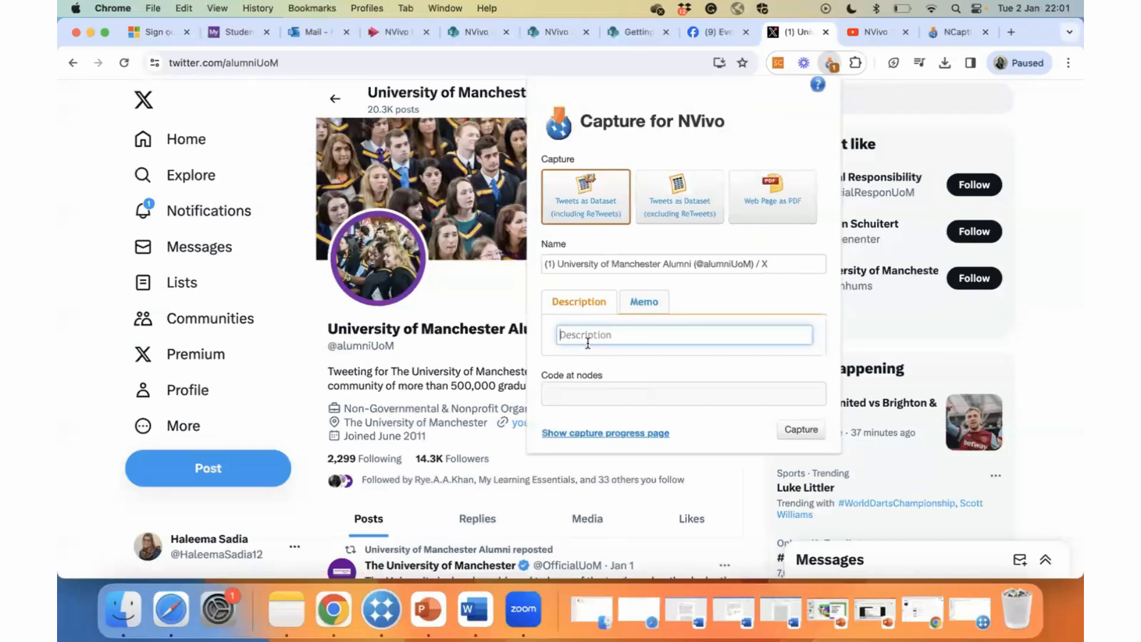
type("N")
type("Captutu")
type("re Twitter")
type(" 1")
left_click_drag(651, 335, 559, 327)
key("super+c")
left_click(603, 390)
key("super+v")
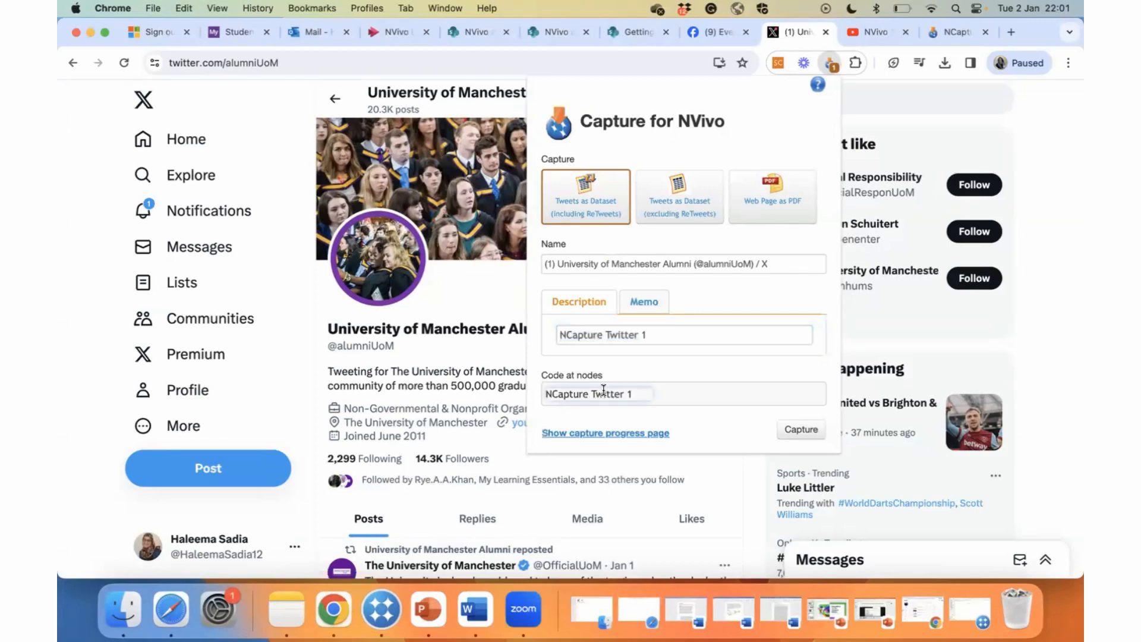
Add "NCapture Twitter 1" as the capture's memo and capture the tweets dataset including retweets.
left_click(643, 303)
left_click(628, 334)
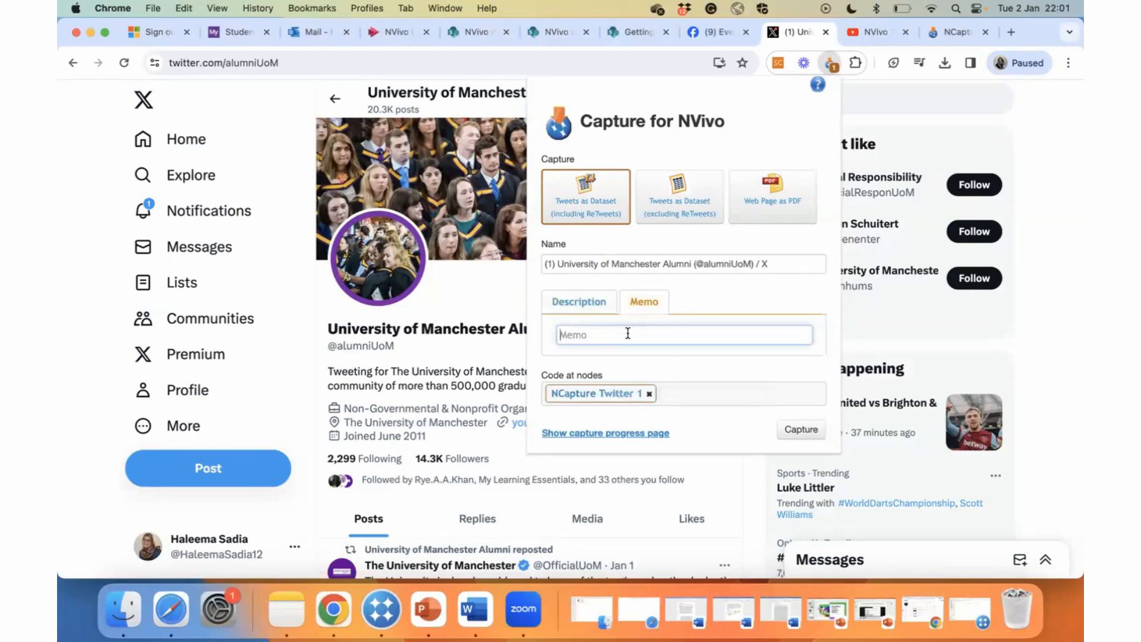
key("super+v")
left_click(798, 431)
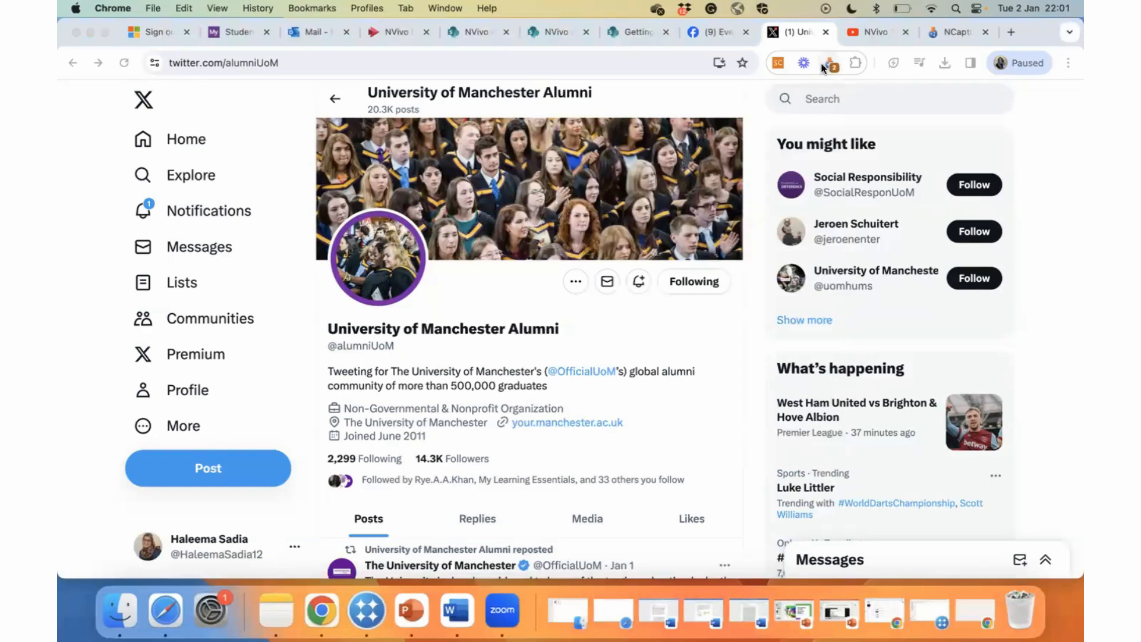
Capture the same X profile as a tweets dataset excluding retweets, with "NCapture Twitter 2" as description and node.
left_click(823, 67)
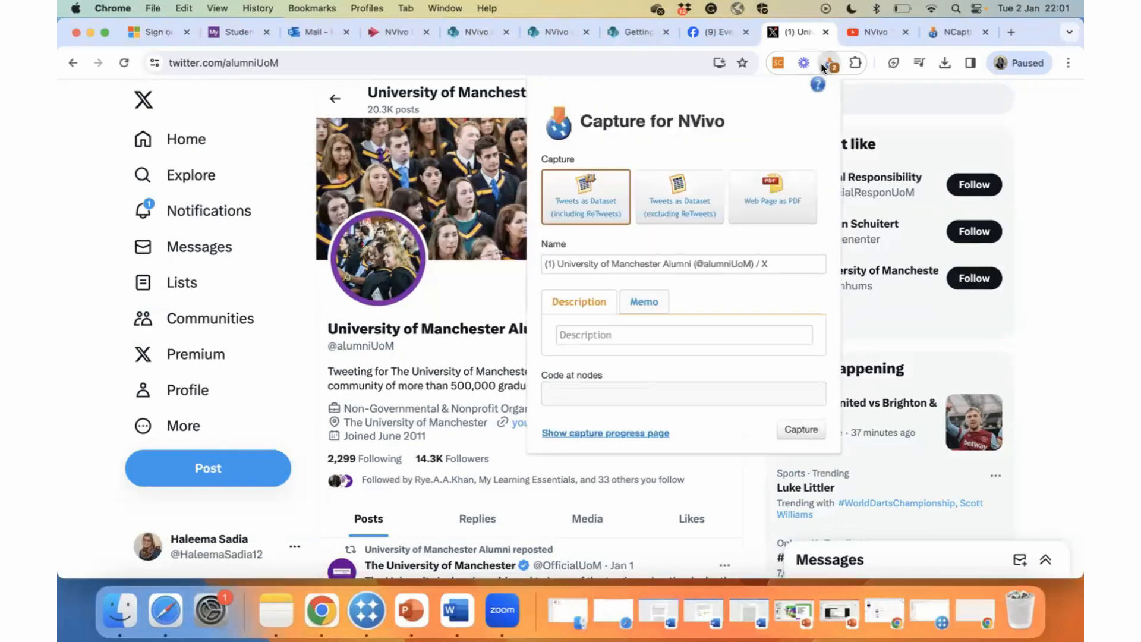
left_click(691, 194)
left_click(614, 332)
type("NCapture Twitter 1")
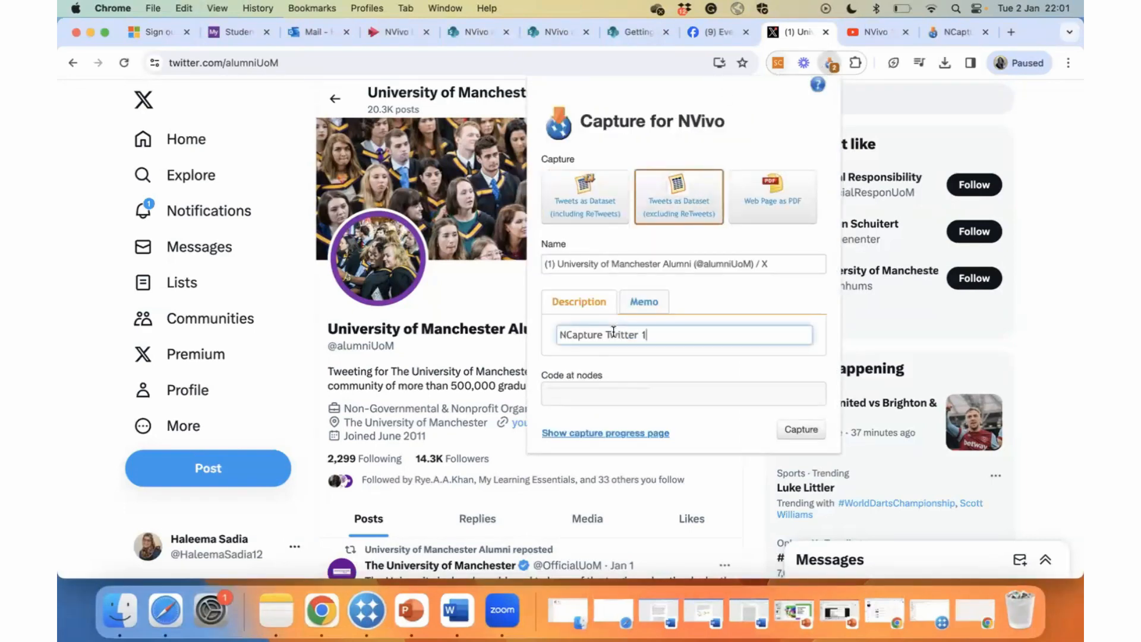
key("BackSpace")
type("2")
left_click(579, 397)
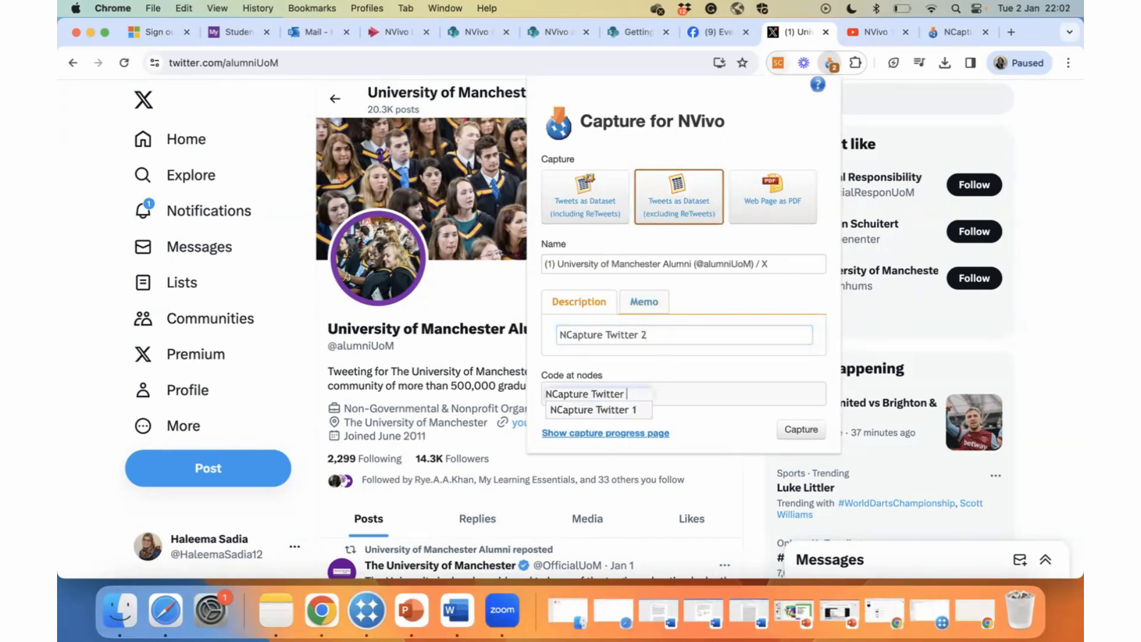
type("2")
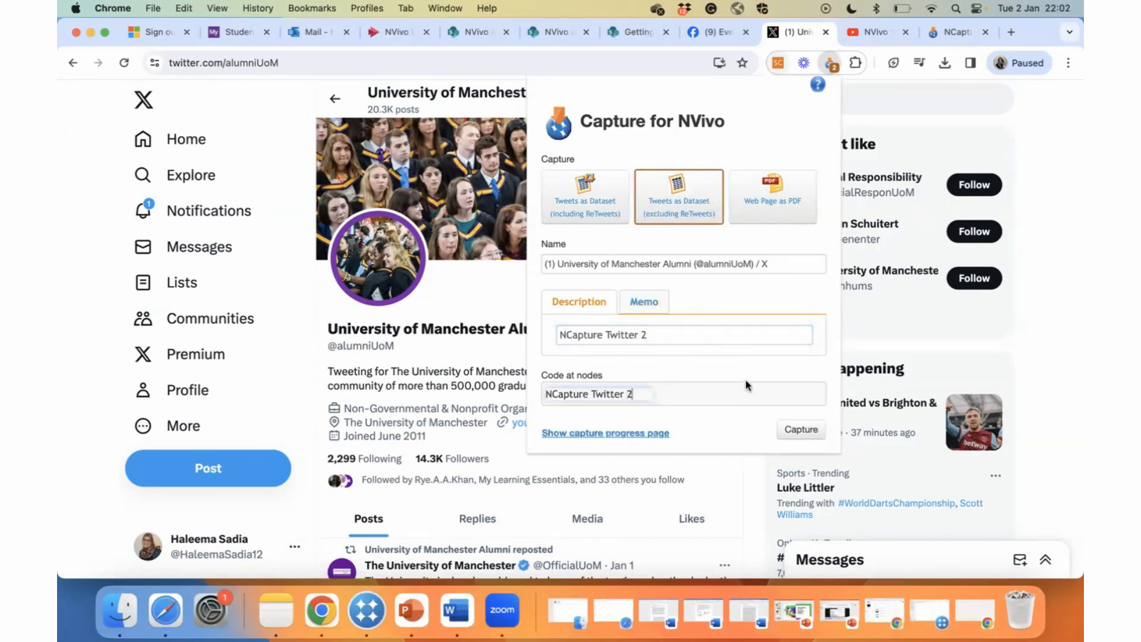
left_click(801, 429)
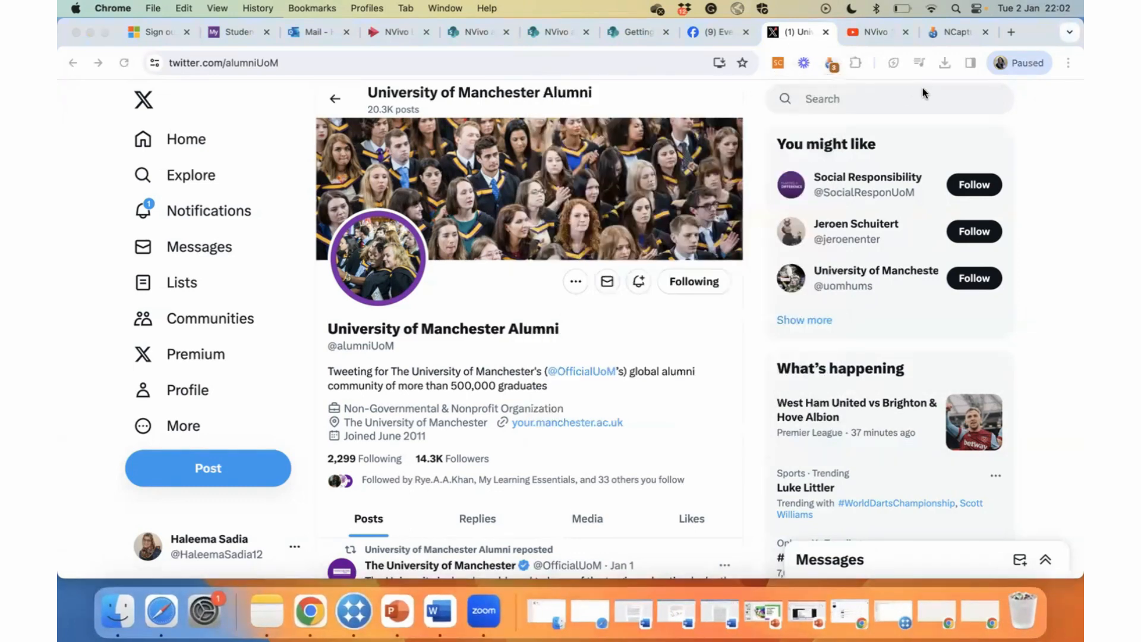
Capture the same X profile as a web page PDF, with "NCapture Twitter 3" as description and node.
left_click(827, 66)
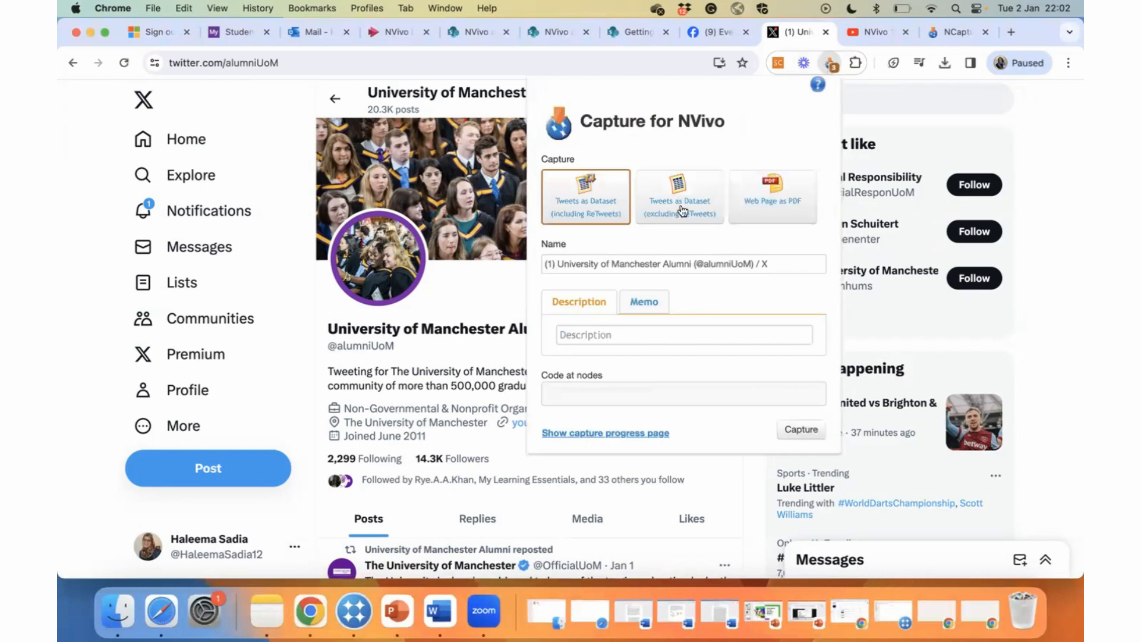
left_click(756, 202)
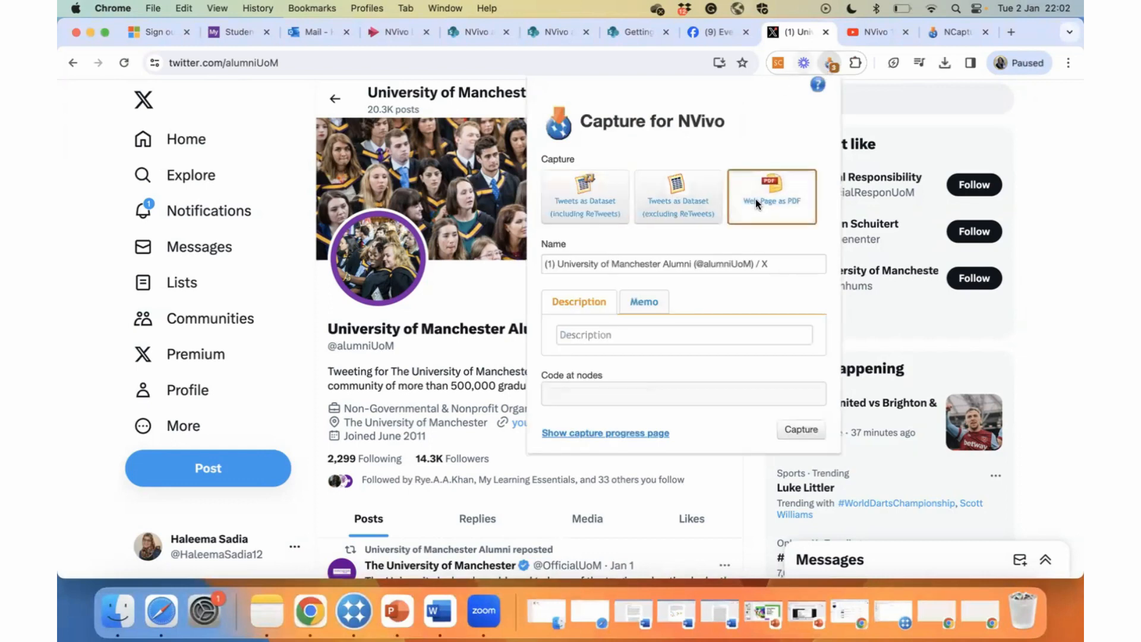
left_click(578, 343)
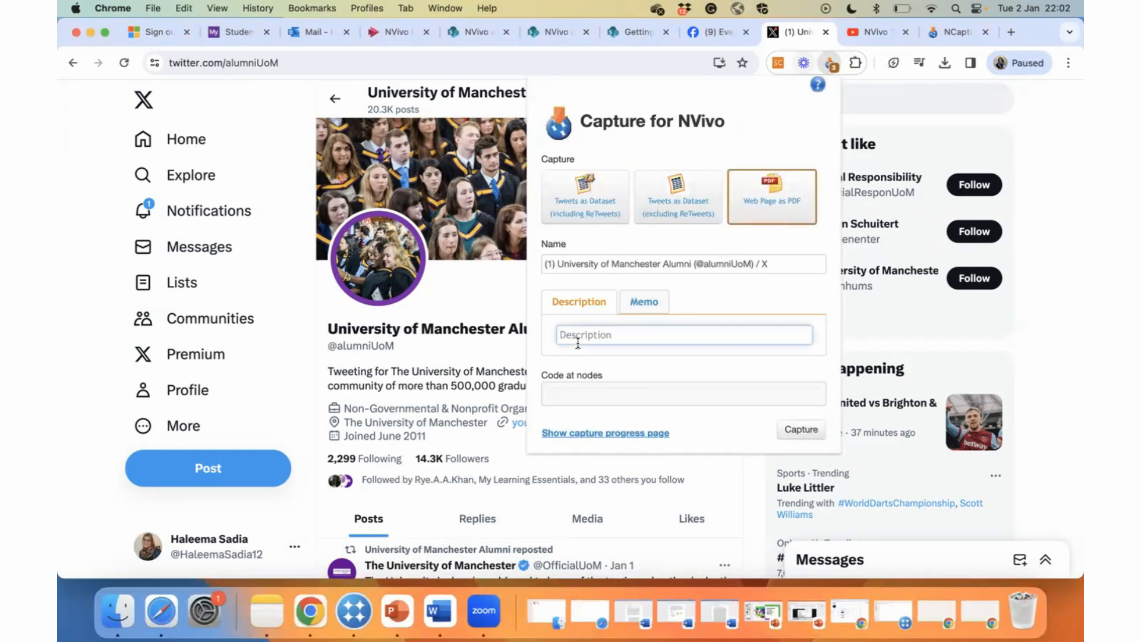
type("NCapture Twitter 1")
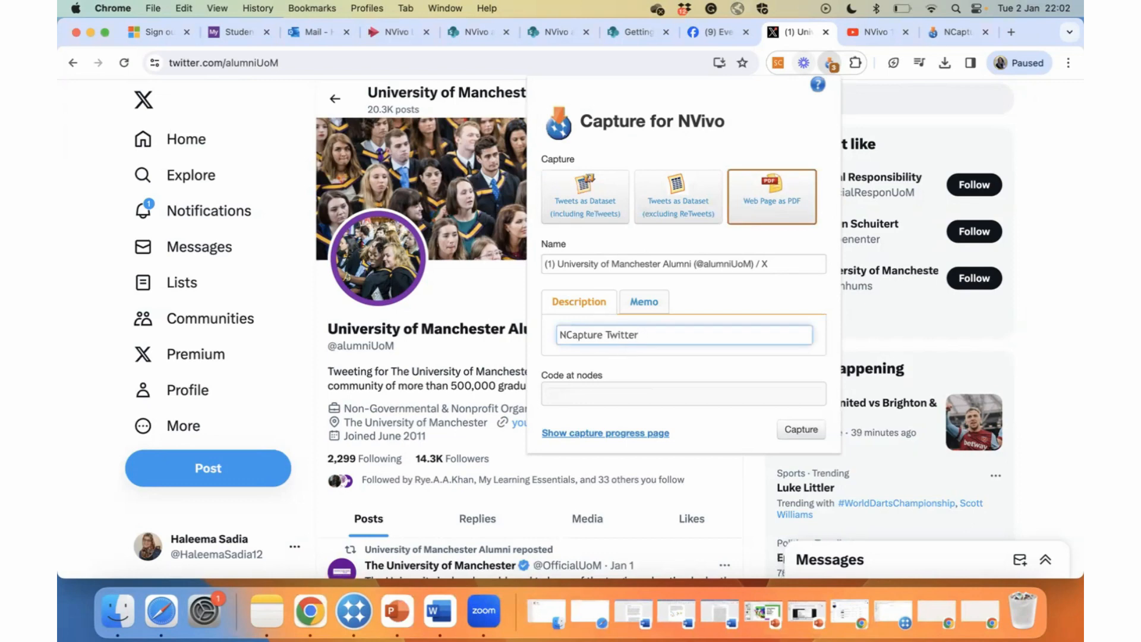
left_click(606, 396)
type("NCapture Twitter ")
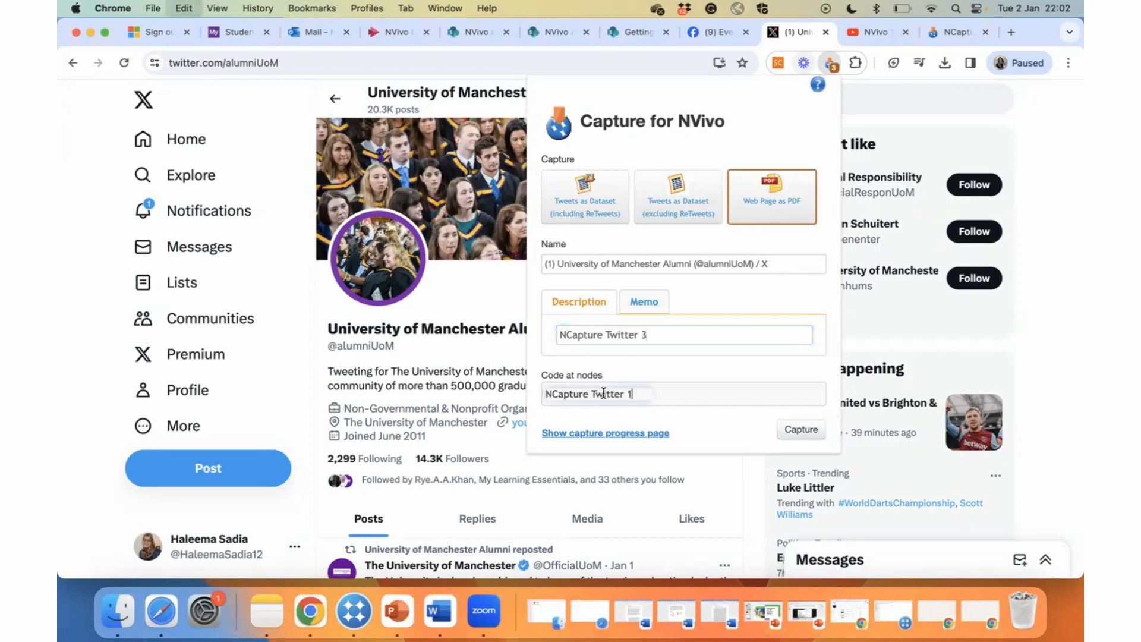
type("3")
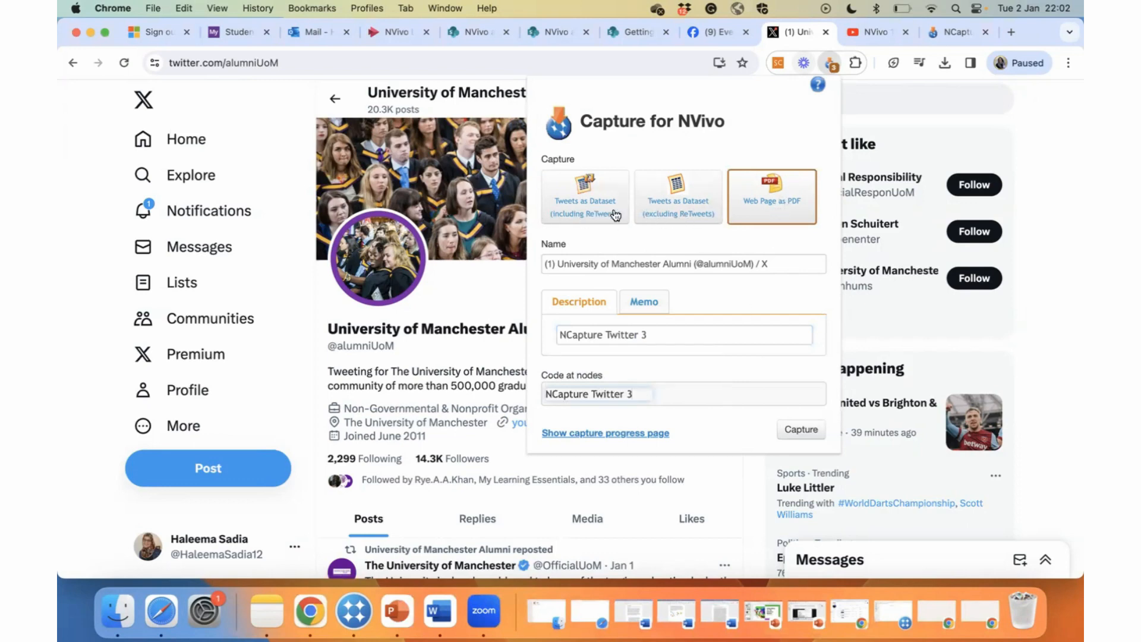
left_click(800, 430)
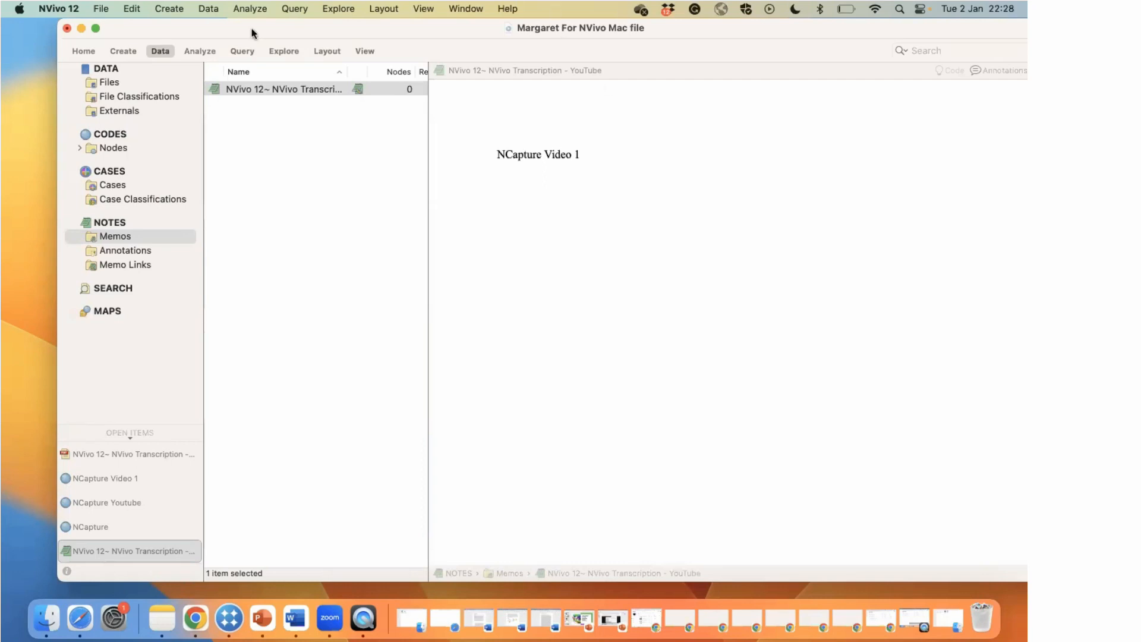
In NVivo, import the University of Manchester Alumni capture coded at NCapture Twitter 3 and accept its PDF properties.
left_click(160, 51)
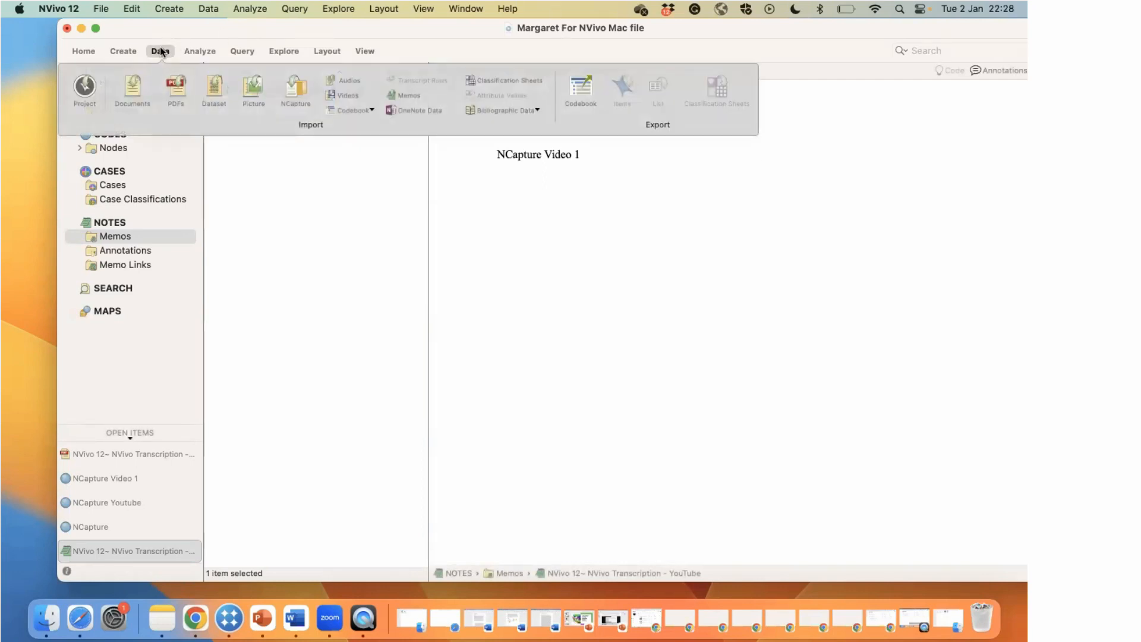
left_click(289, 92)
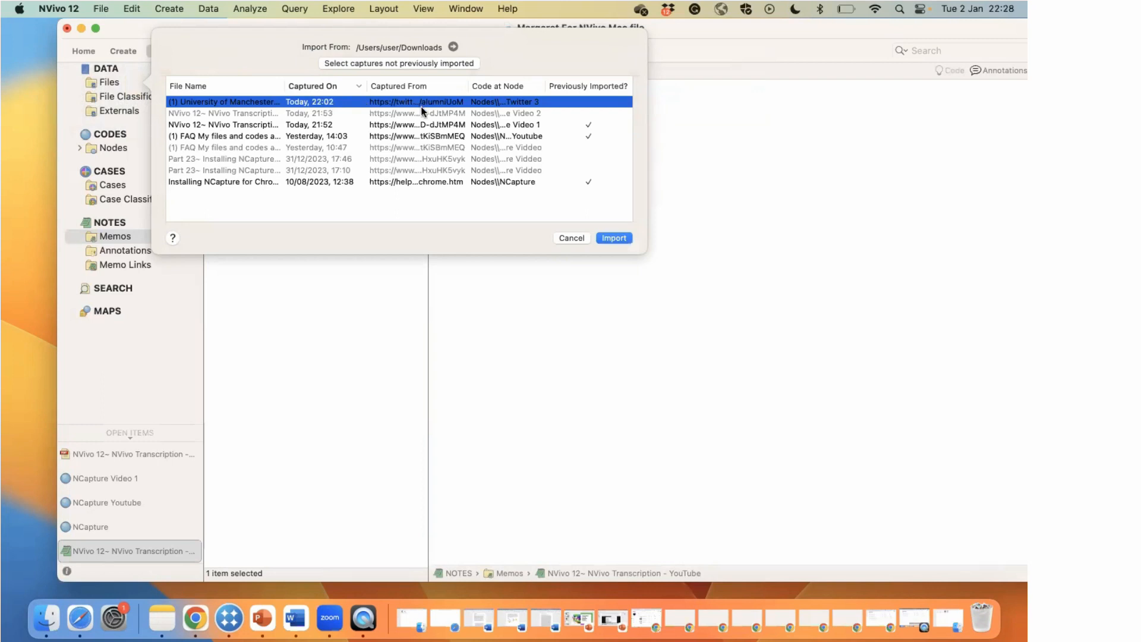
left_click(614, 238)
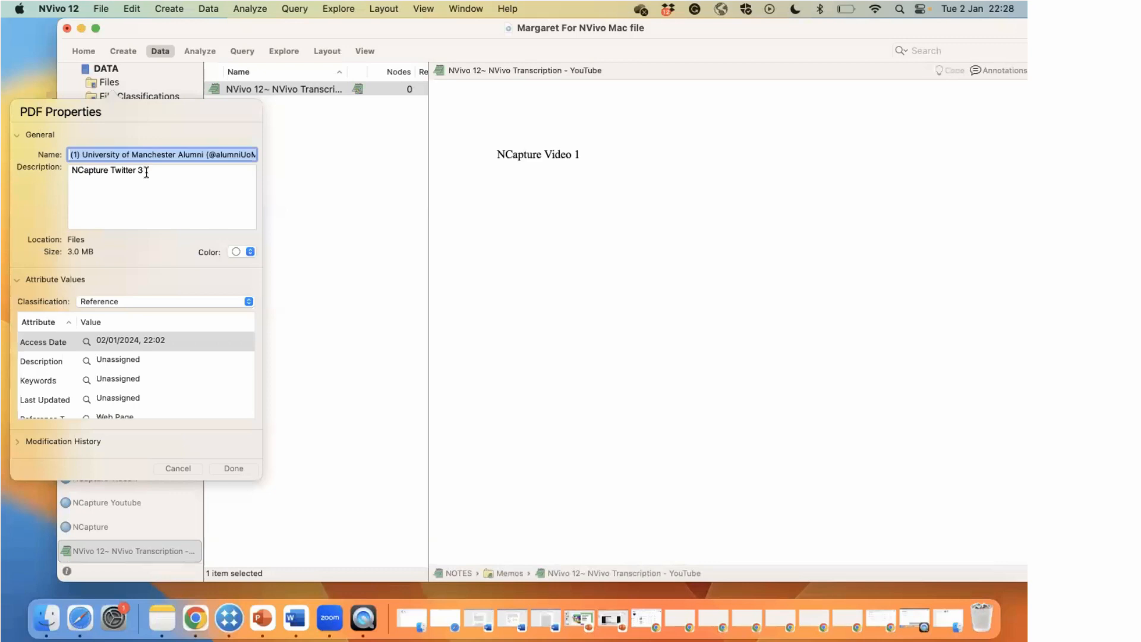
left_click(234, 467)
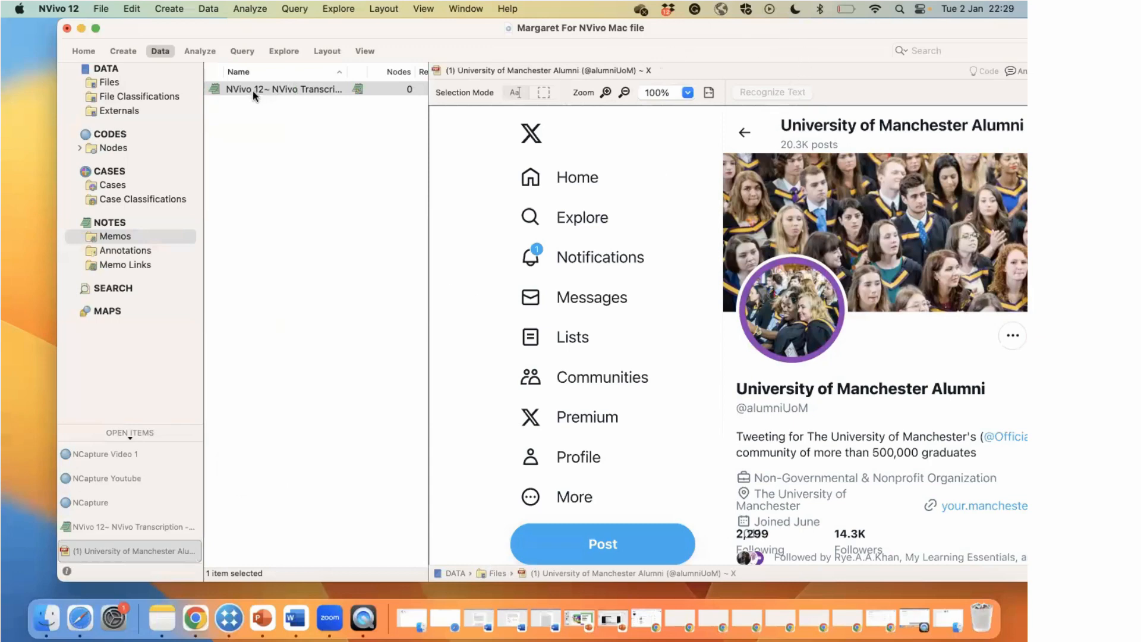
List the project's files, select the University of Manchester Alumni capture and examine its profile header and first posts.
left_click(115, 86)
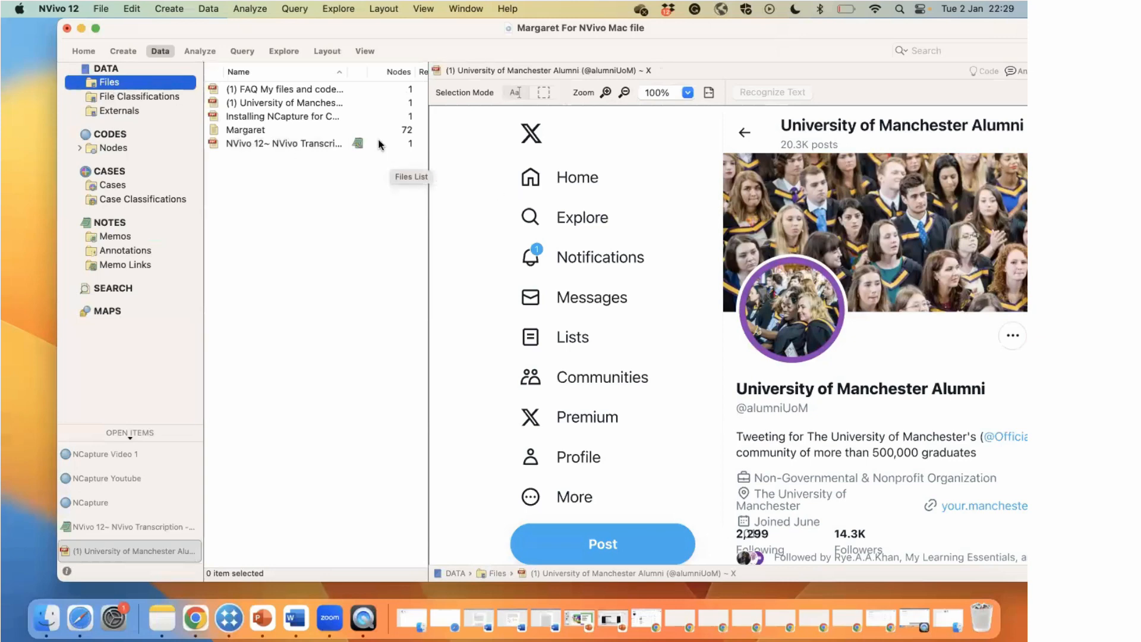
left_click(316, 104)
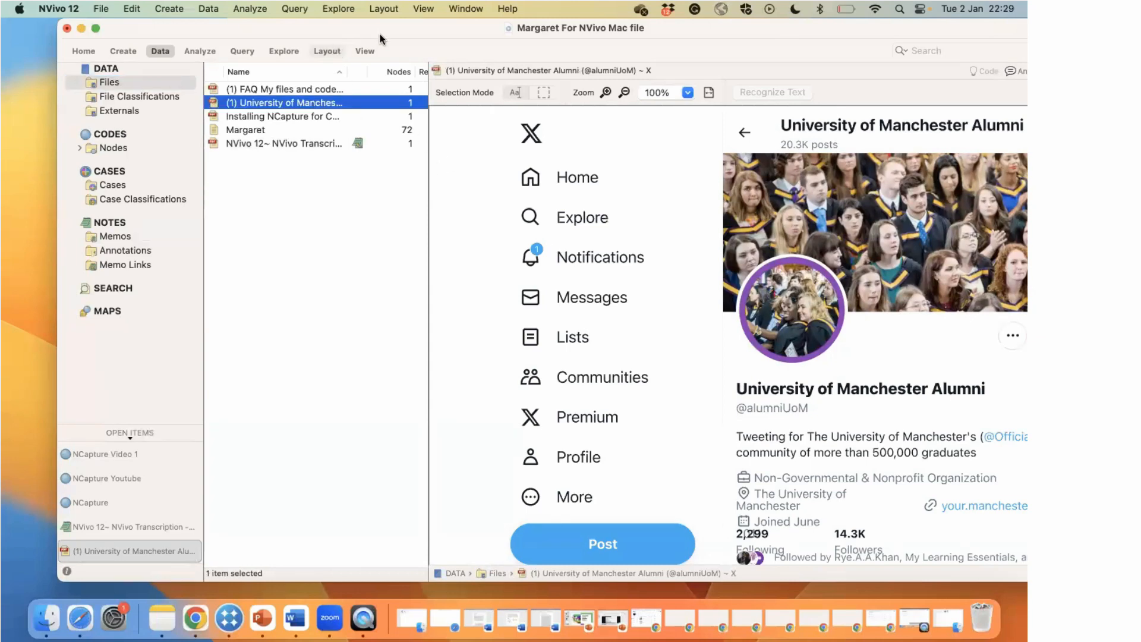
left_click_drag(380, 34, 241, 11)
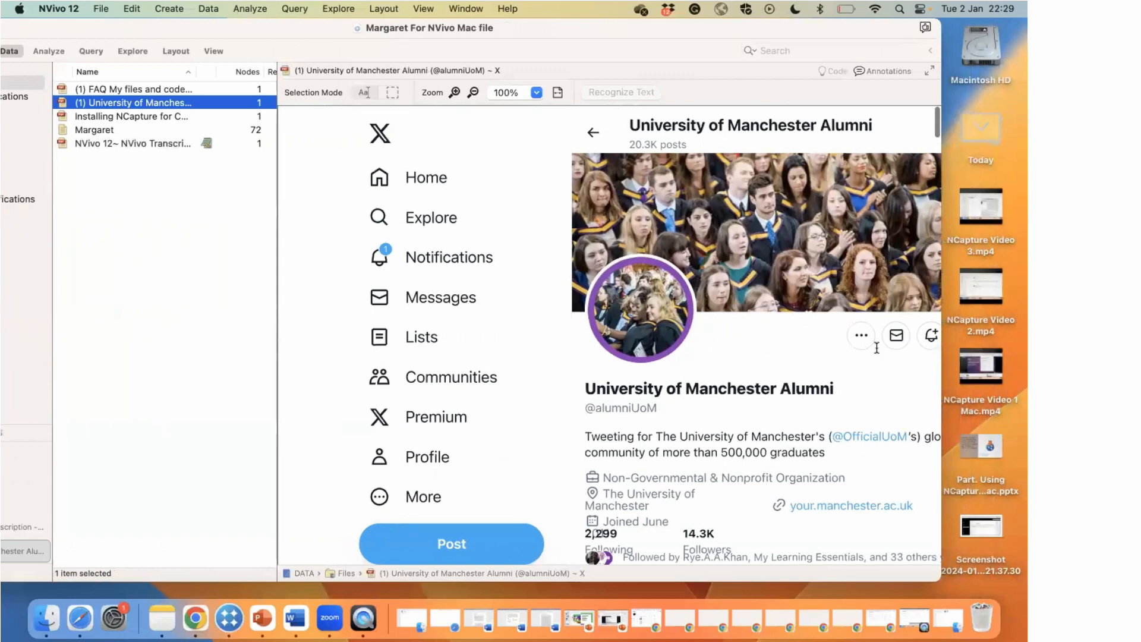
scroll(877, 348, "down", 5)
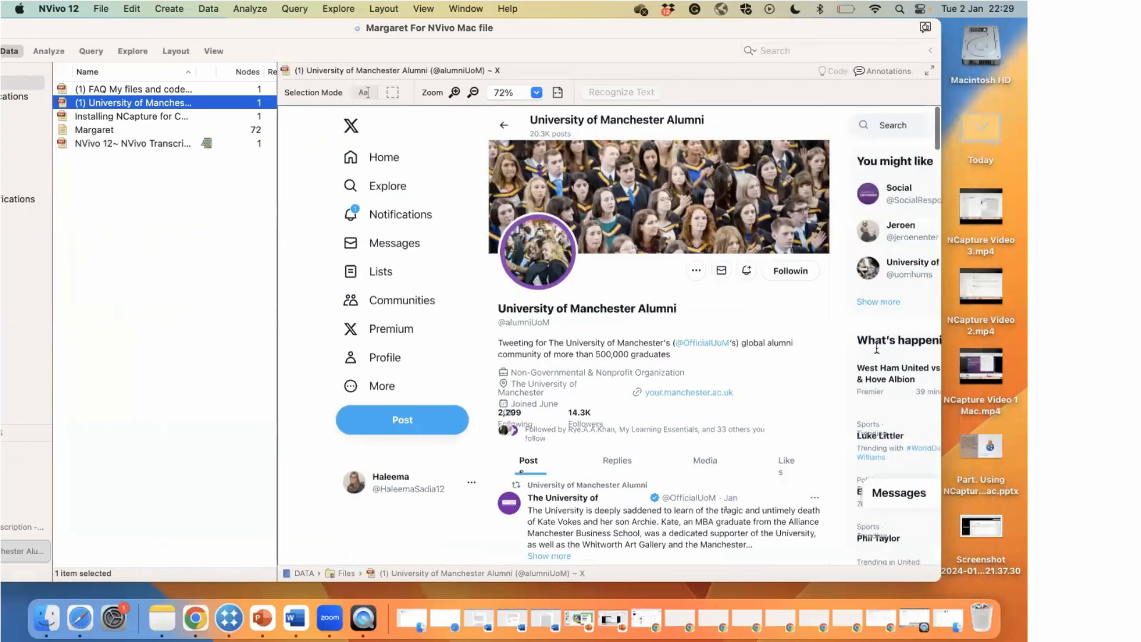
scroll(877, 348, "down", 6)
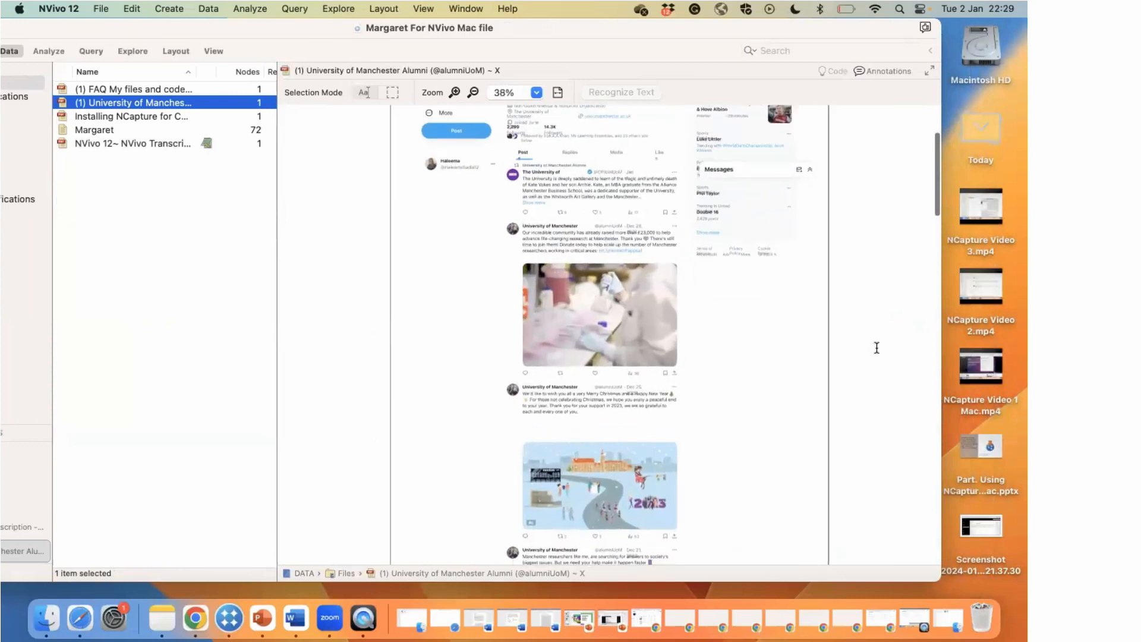
scroll(877, 348, "up", 4)
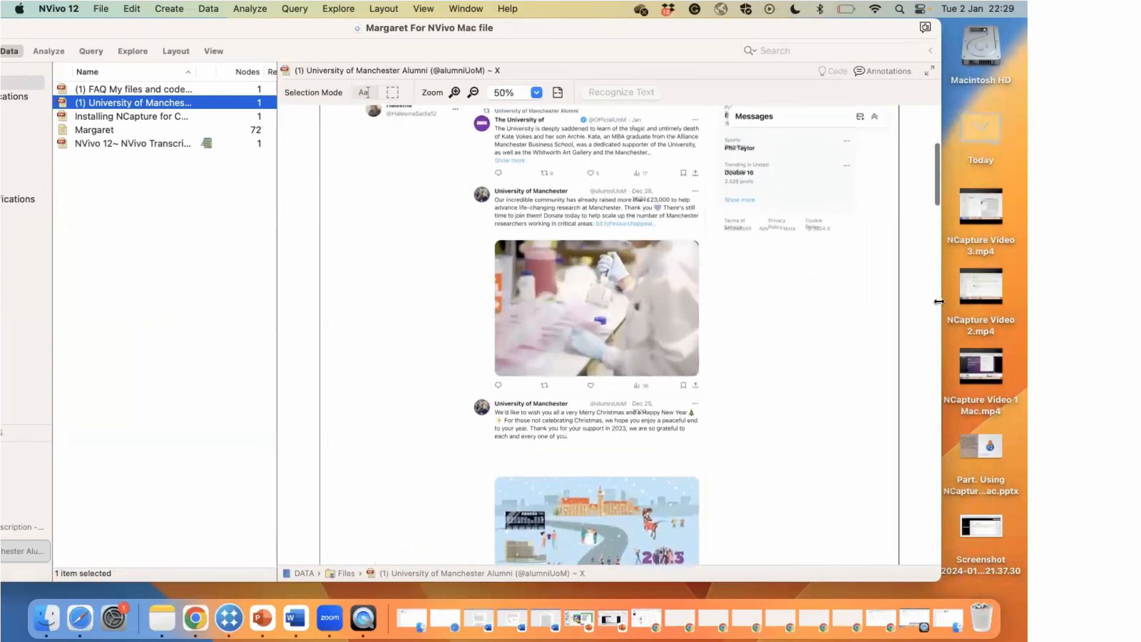
left_click_drag(938, 302, 1022, 302)
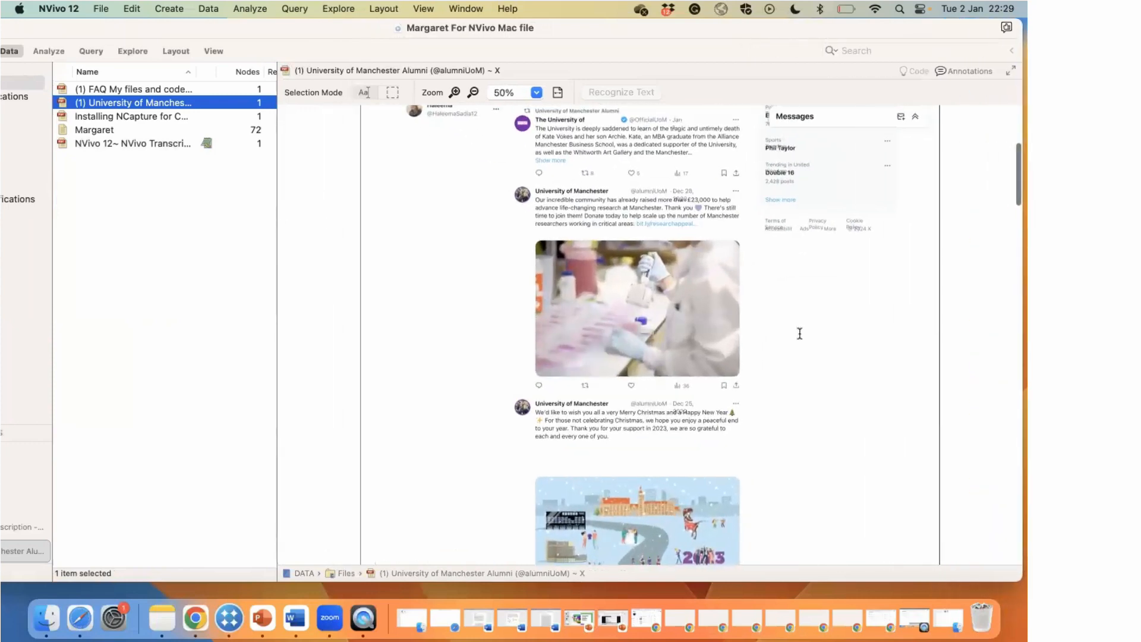
scroll(800, 333, "up", 5)
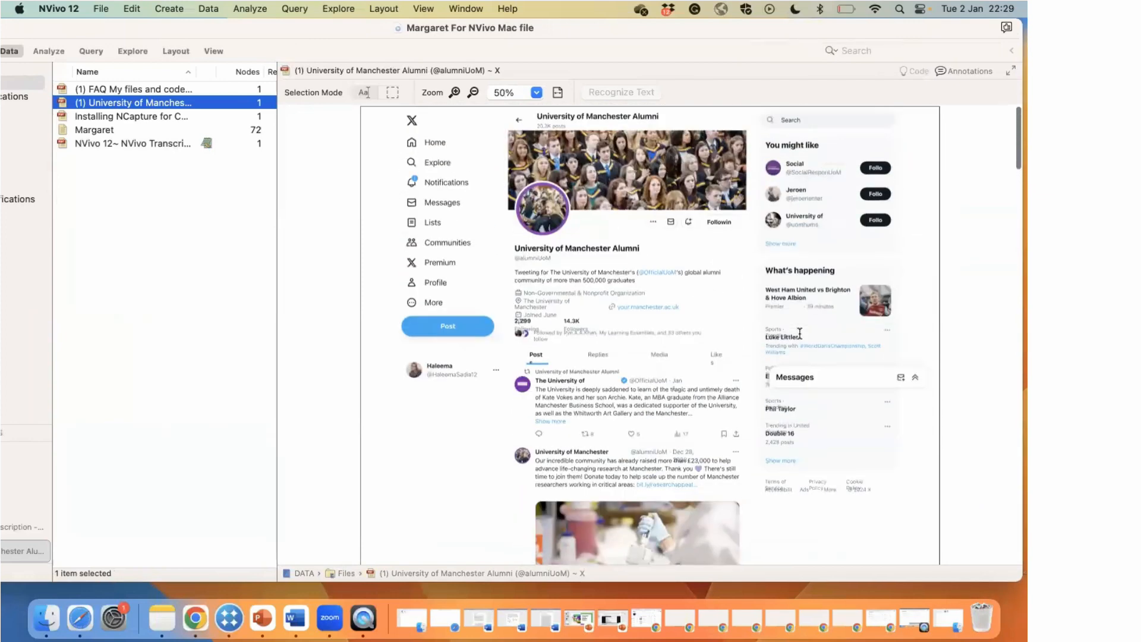
Examine the December posts, images and video further down the captured alumni timeline.
scroll(800, 333, "down", 10)
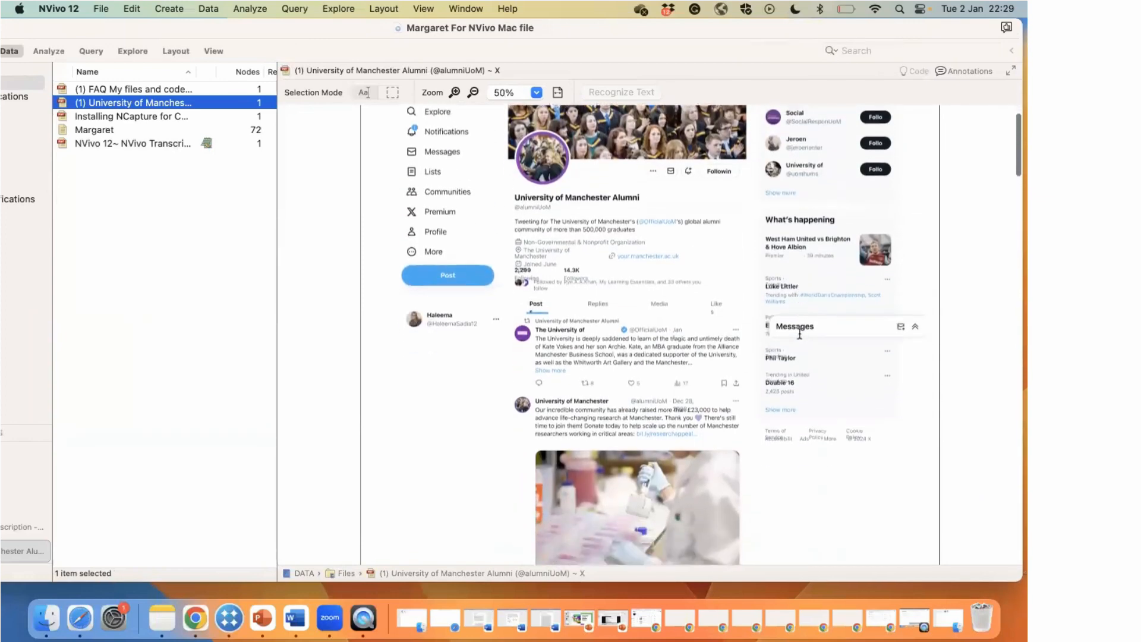
scroll(800, 334, "down", 14)
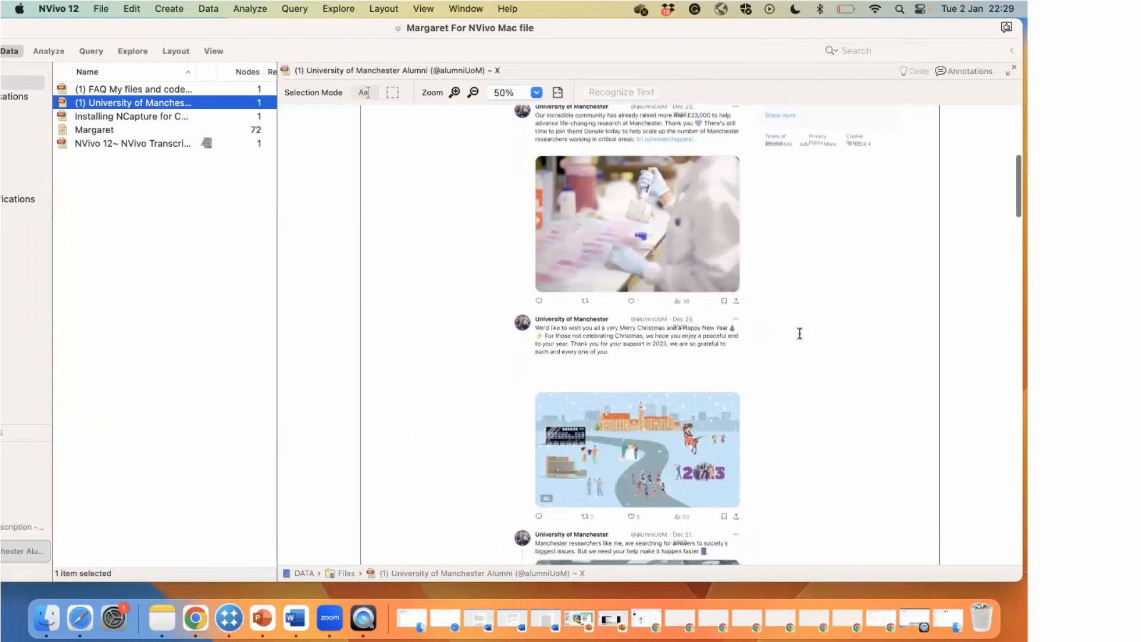
scroll(800, 333, "down", 8)
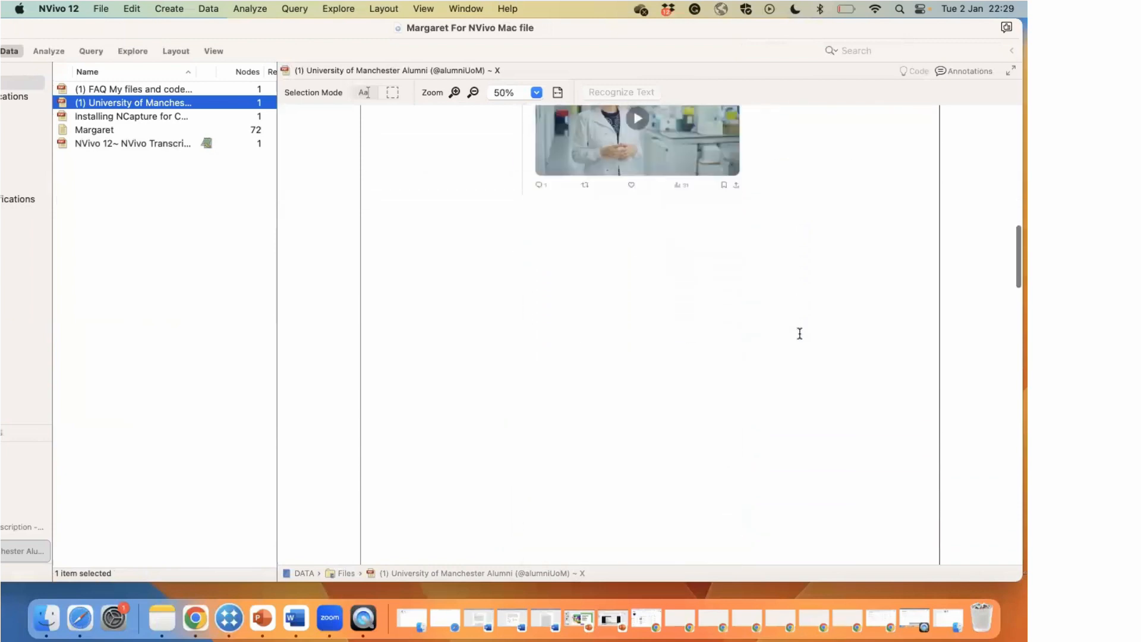
scroll(800, 333, "up", 20)
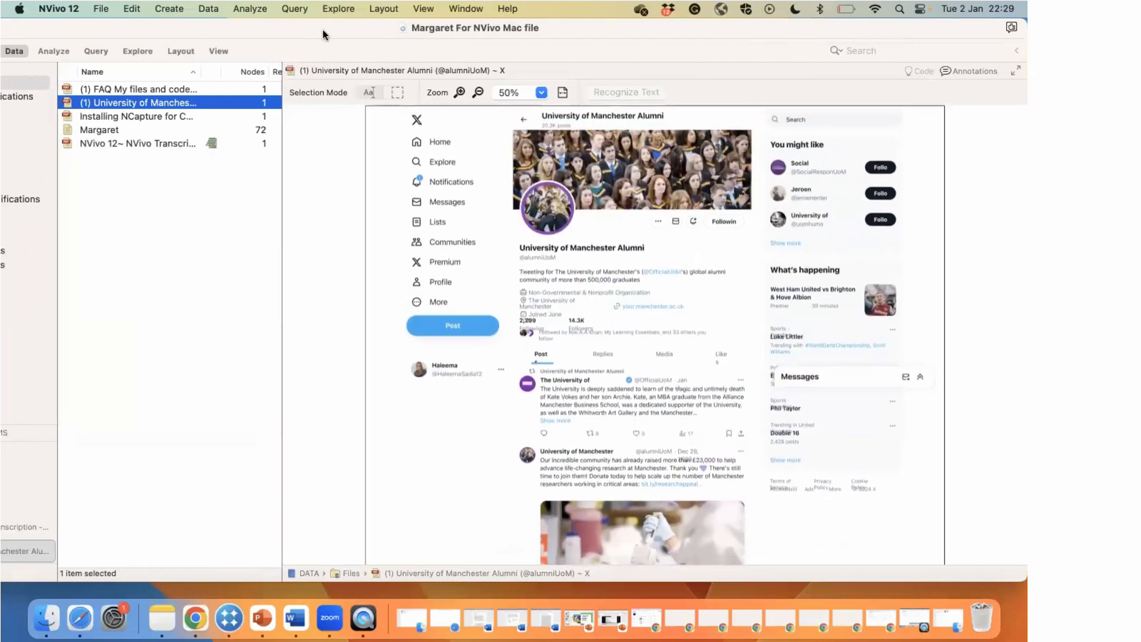
left_click_drag(321, 34, 294, 7)
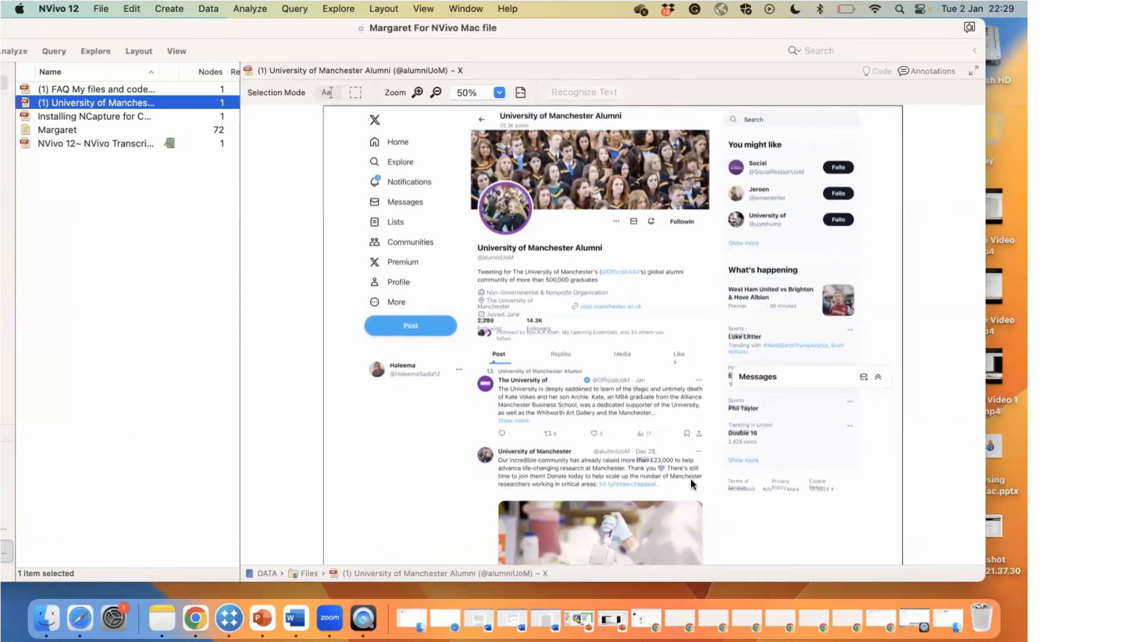
left_click(529, 396)
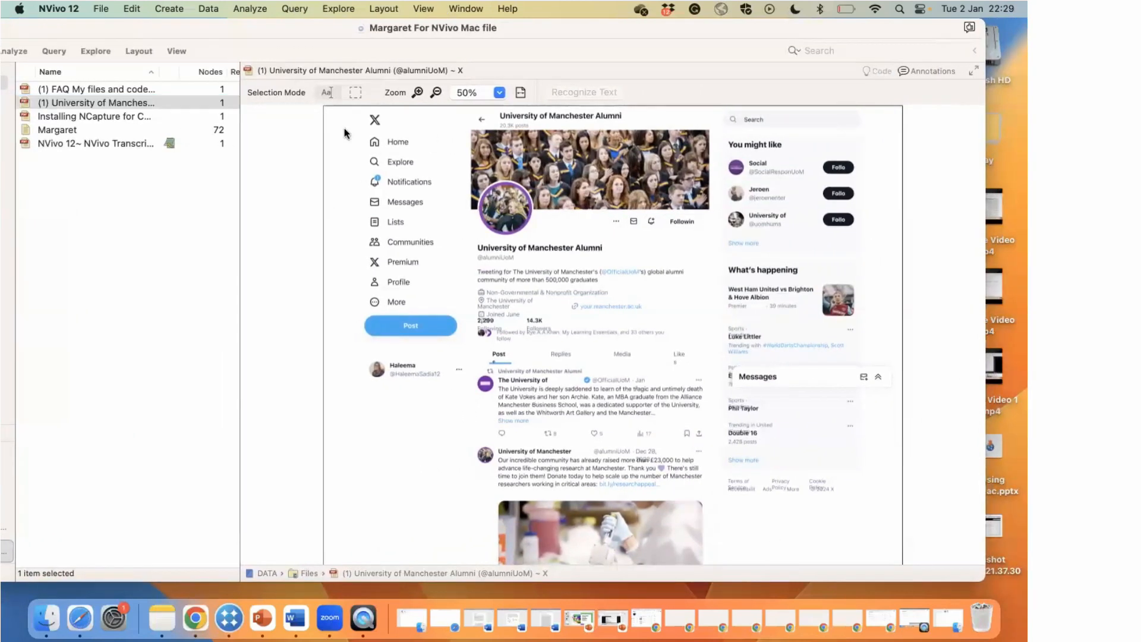
Use text selection mode to select part of the first post's text in the captured alumni timeline.
left_click(357, 94)
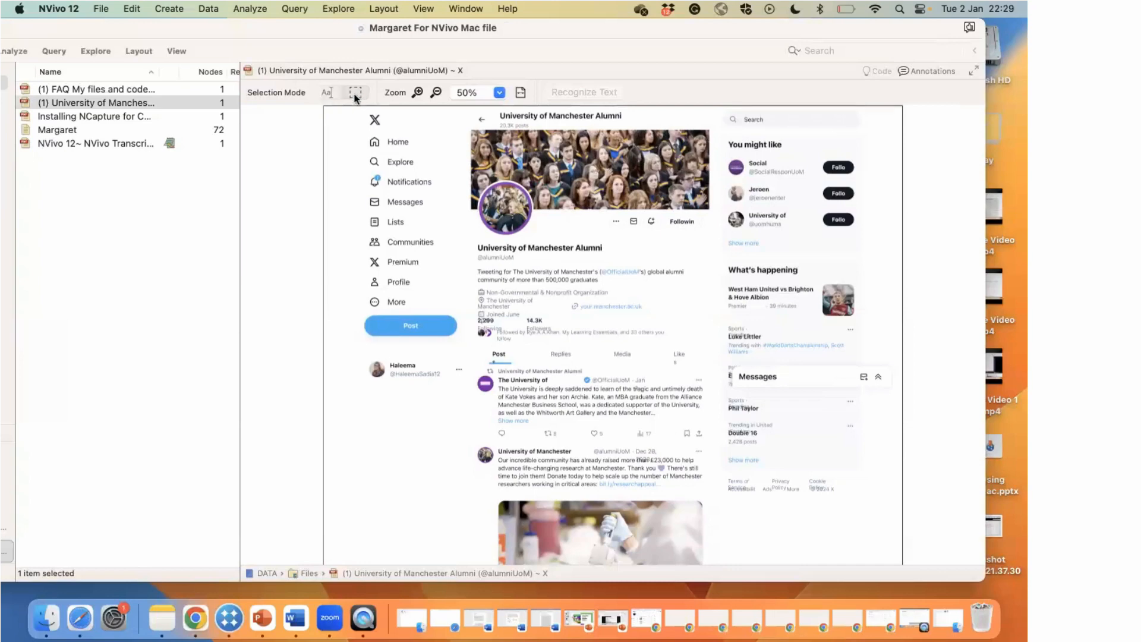
left_click(326, 95)
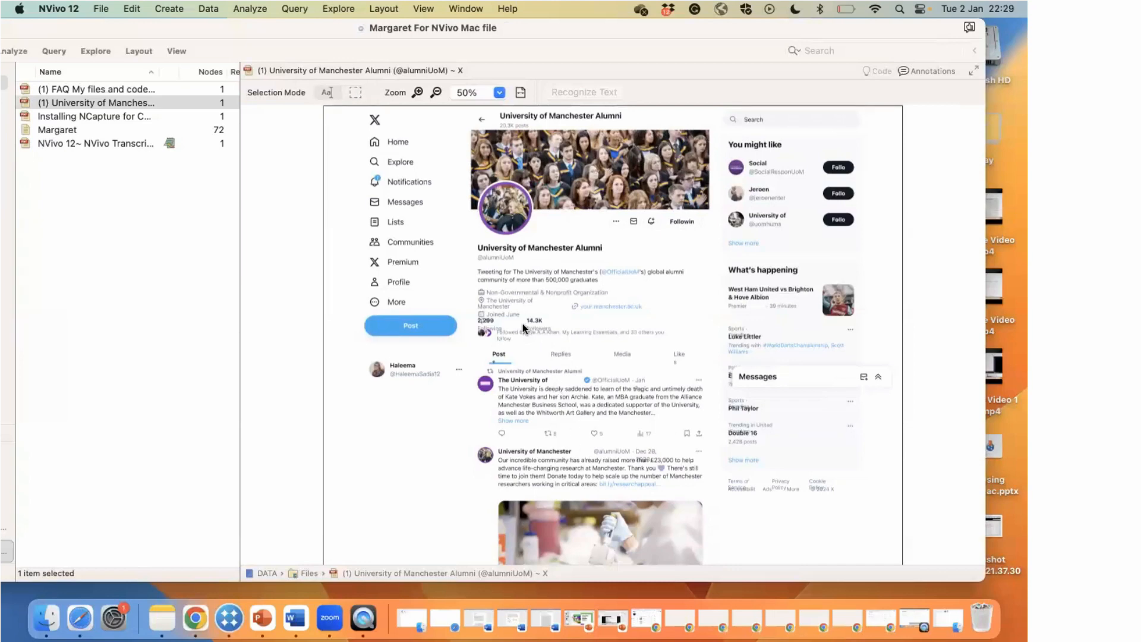
left_click_drag(517, 388, 572, 397)
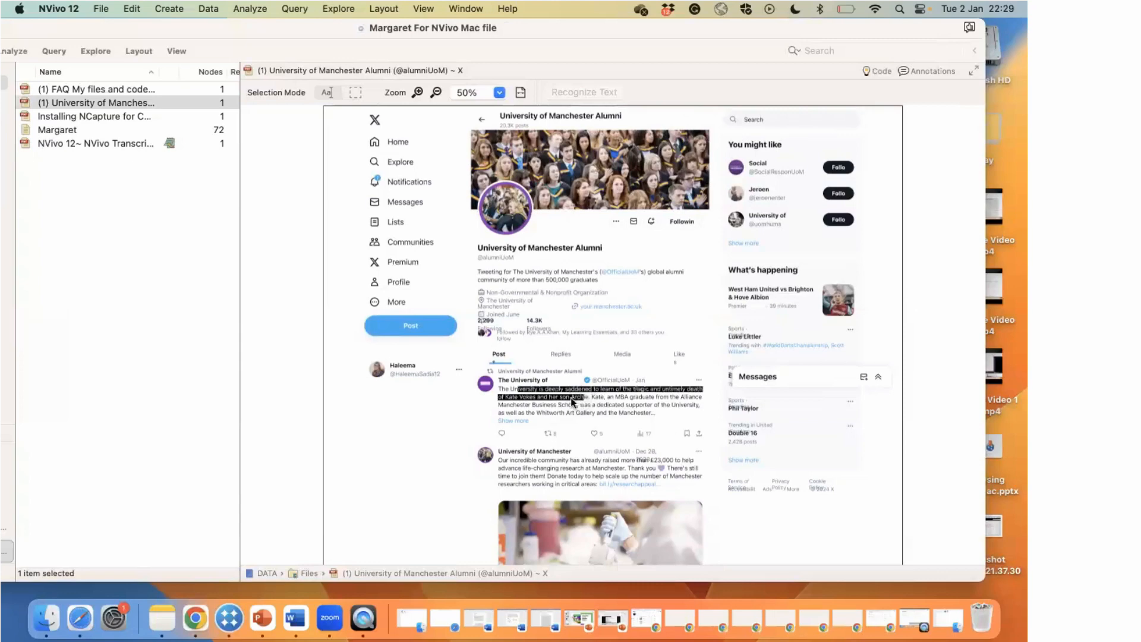
Examine the annotation, coding and link commands available for the selected post text.
right_click(572, 397)
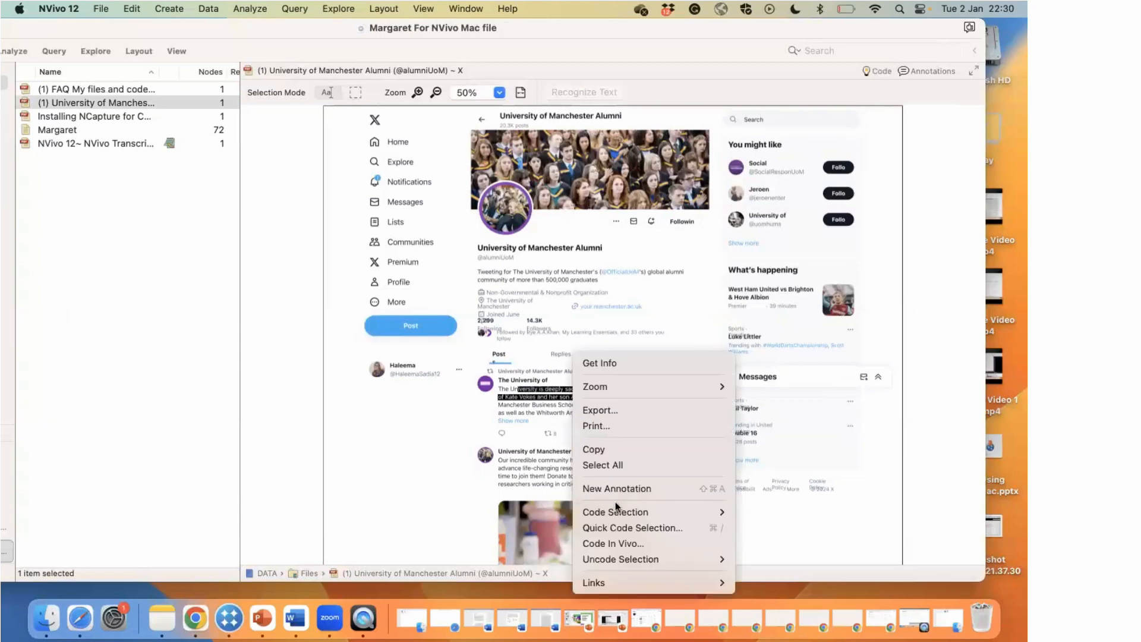
mouse_move(674, 519)
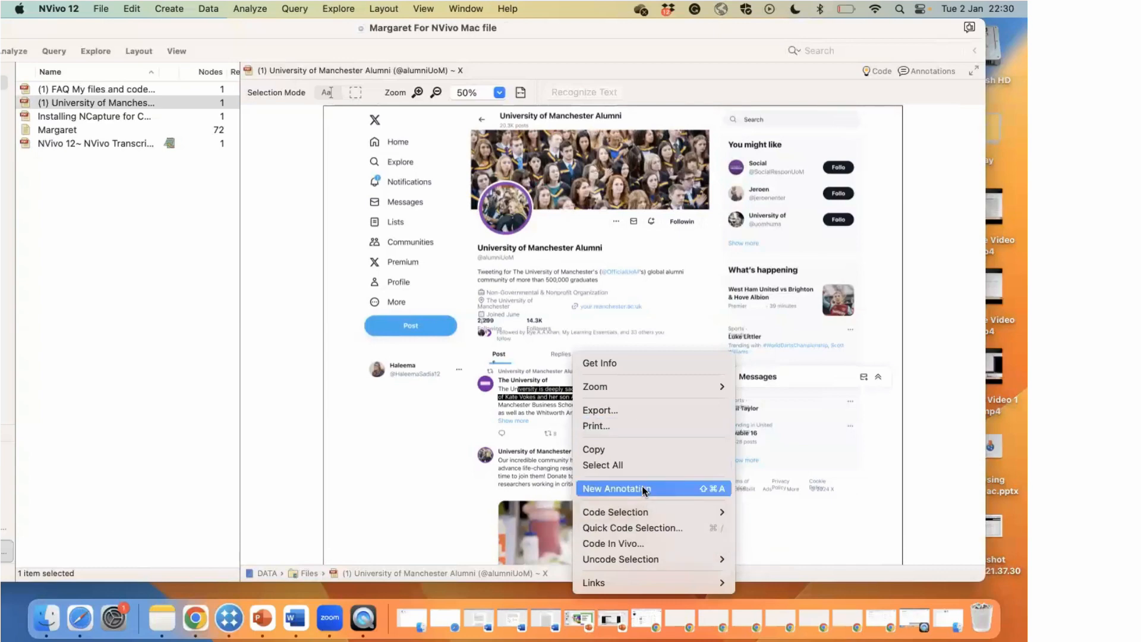
left_click(627, 585)
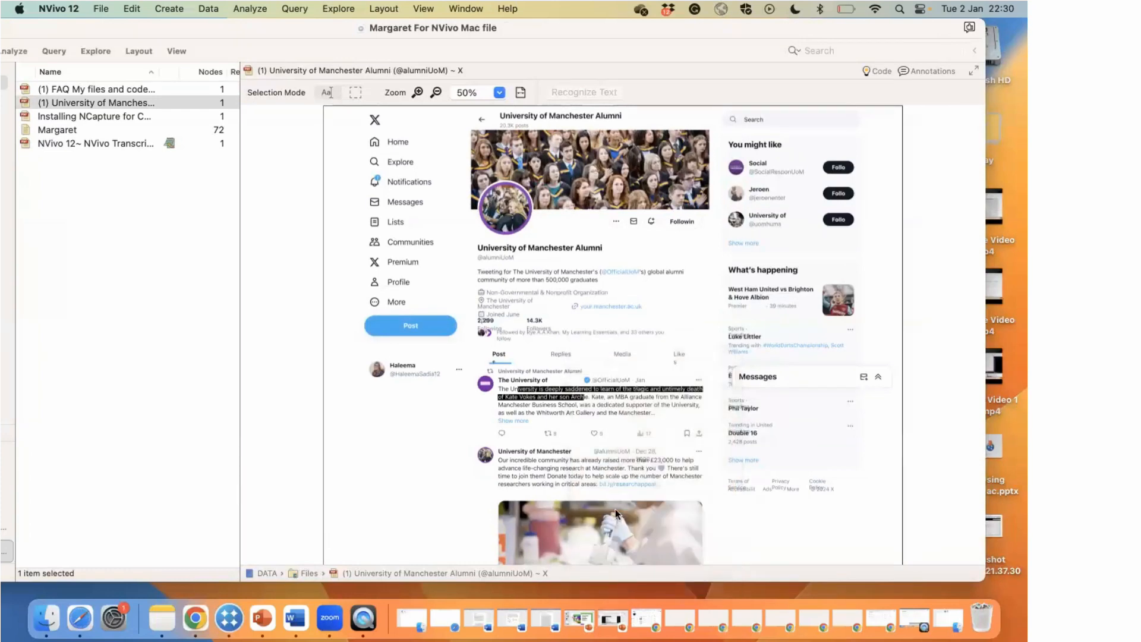
right_click(562, 396)
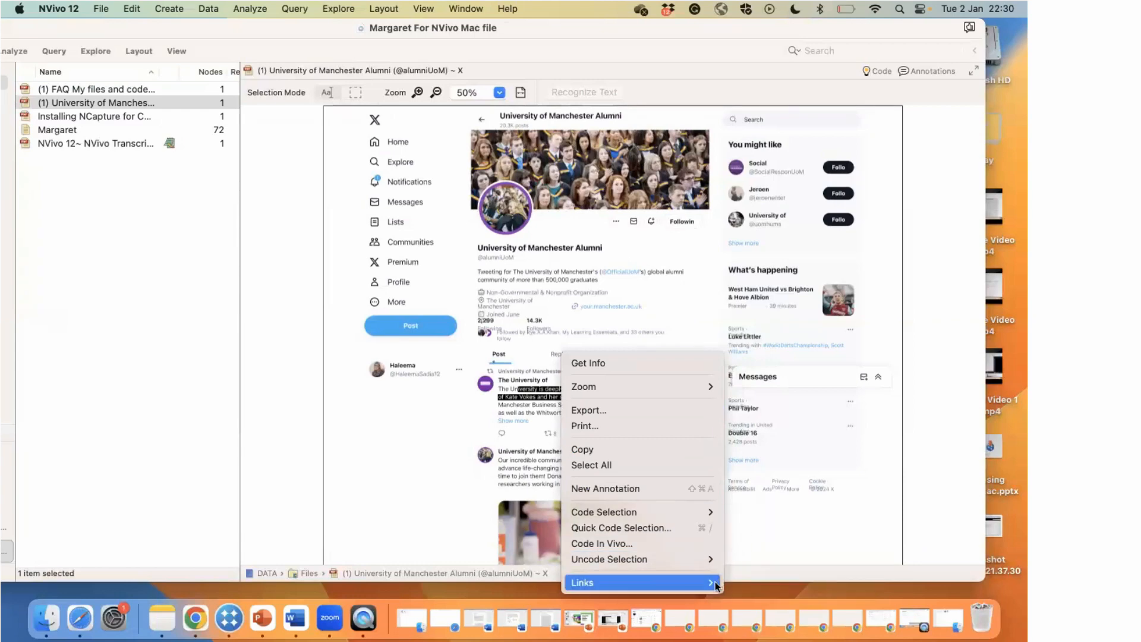
mouse_move(707, 582)
mouse_move(776, 537)
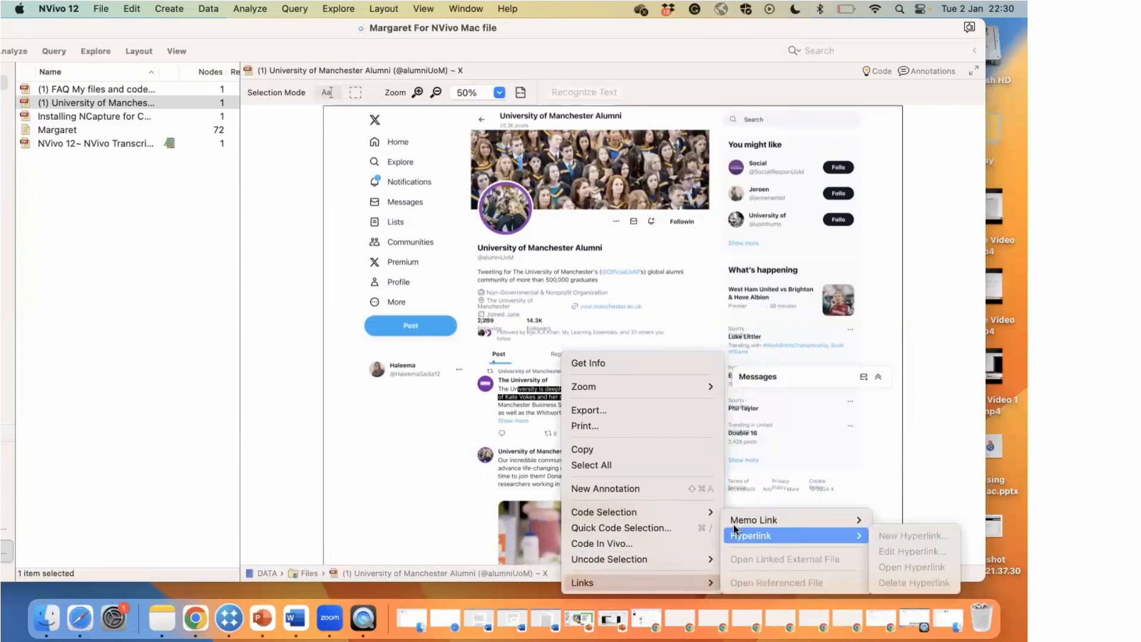
left_click(338, 430)
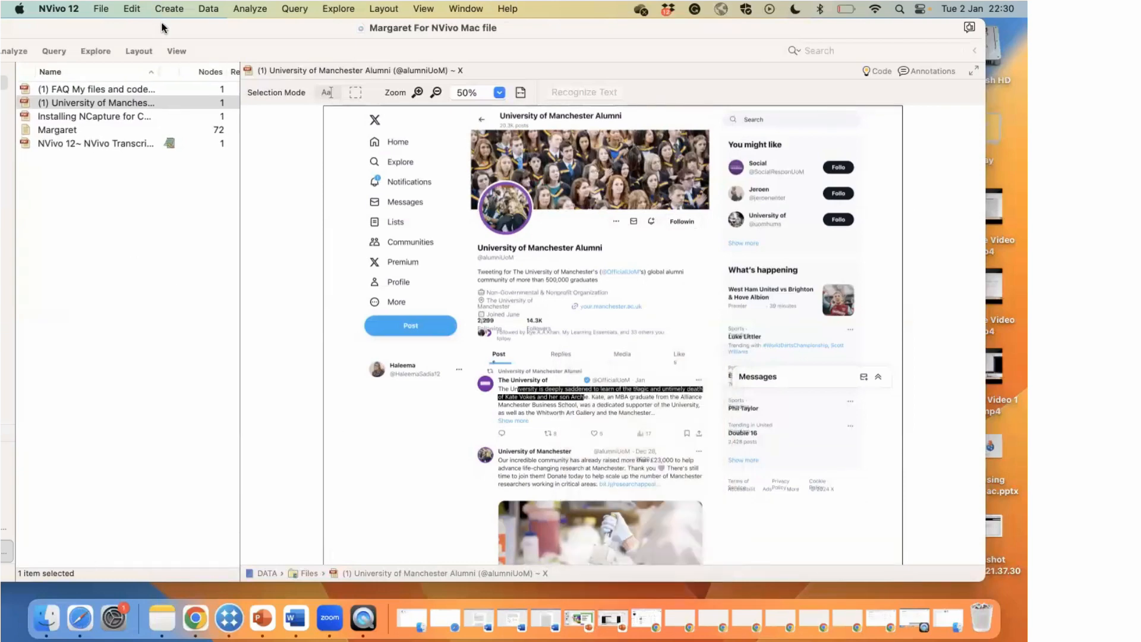
Expand and list the project's nodes, and open the NCapture Twitter 3 node.
left_click_drag(163, 28, 344, 13)
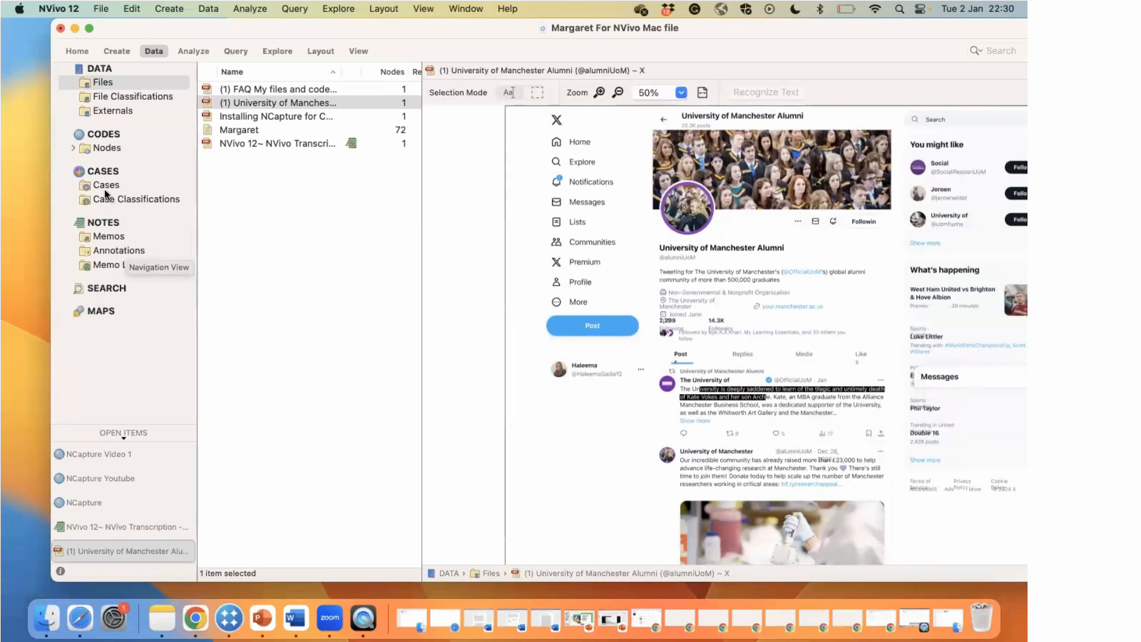
left_click(72, 148)
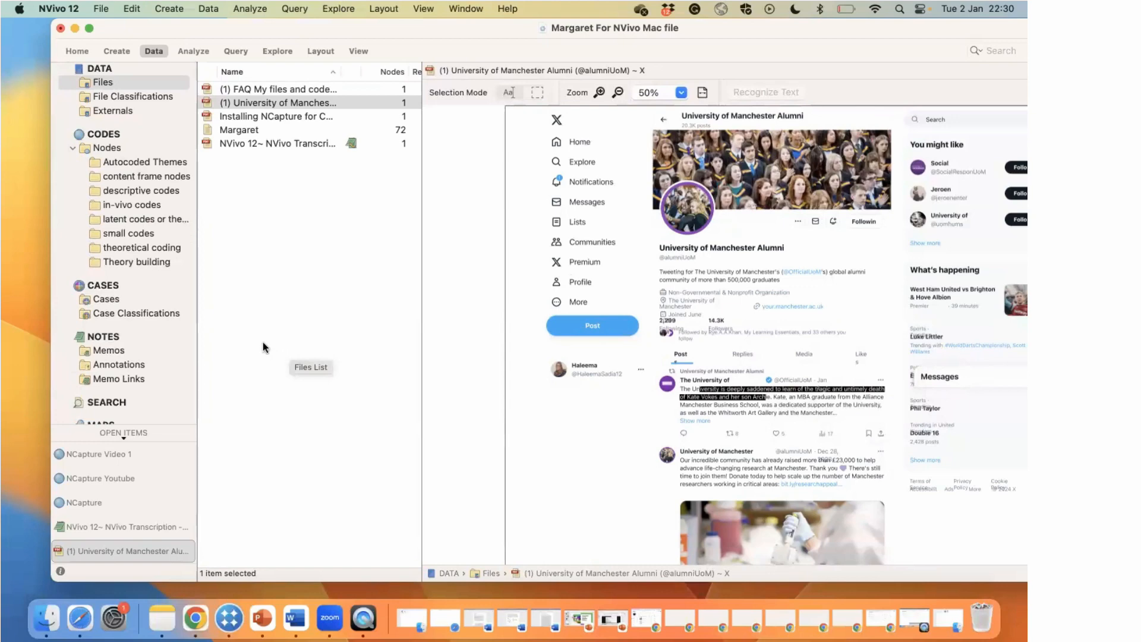
left_click(103, 146)
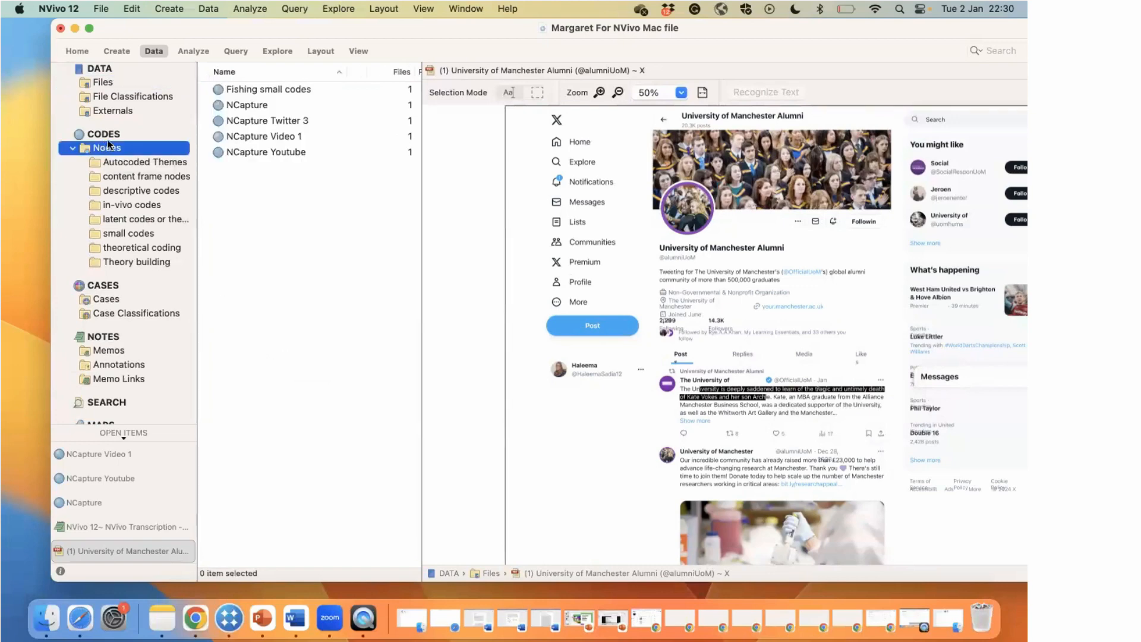
double_click(255, 121)
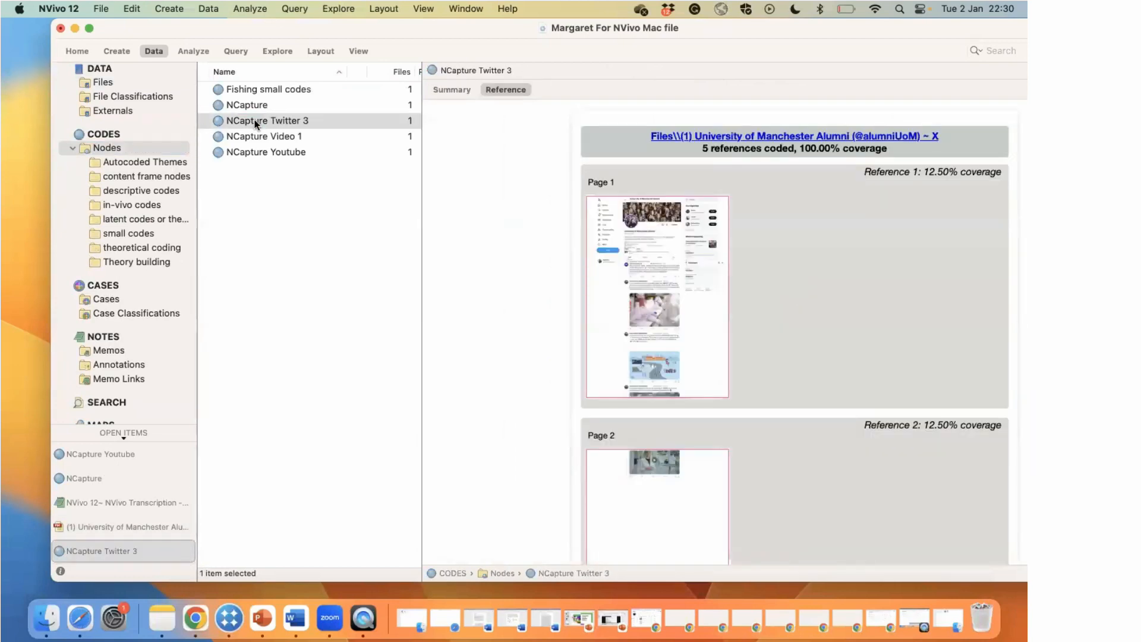
Compare the summary and the coded references of the NCapture Twitter 3 node.
scroll(784, 440, "down", 3)
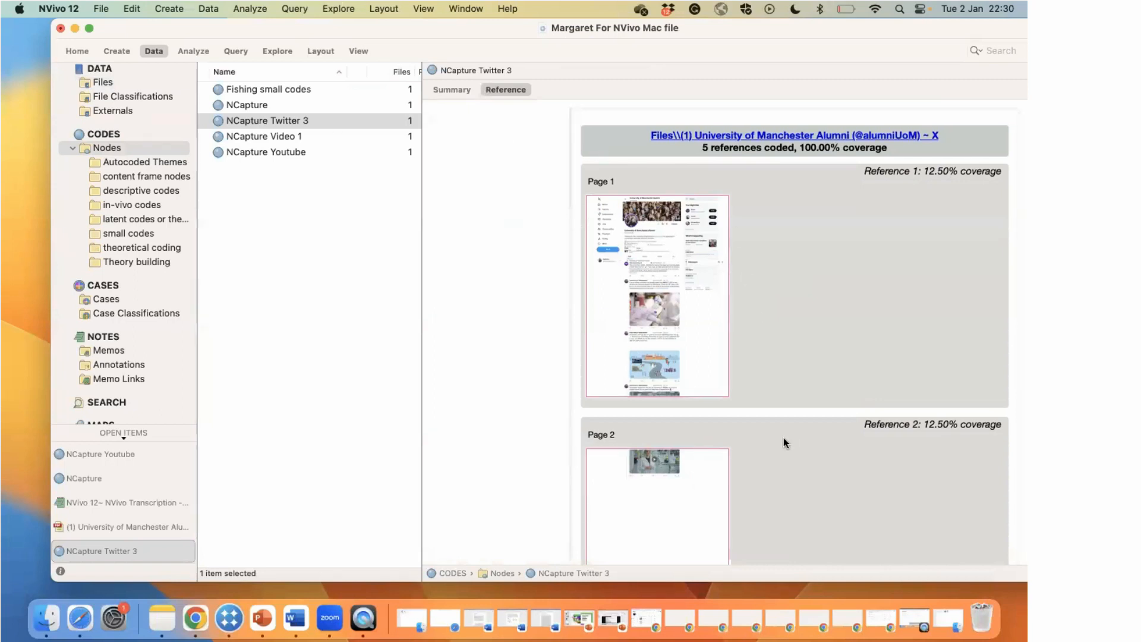
scroll(783, 437, "up", 1)
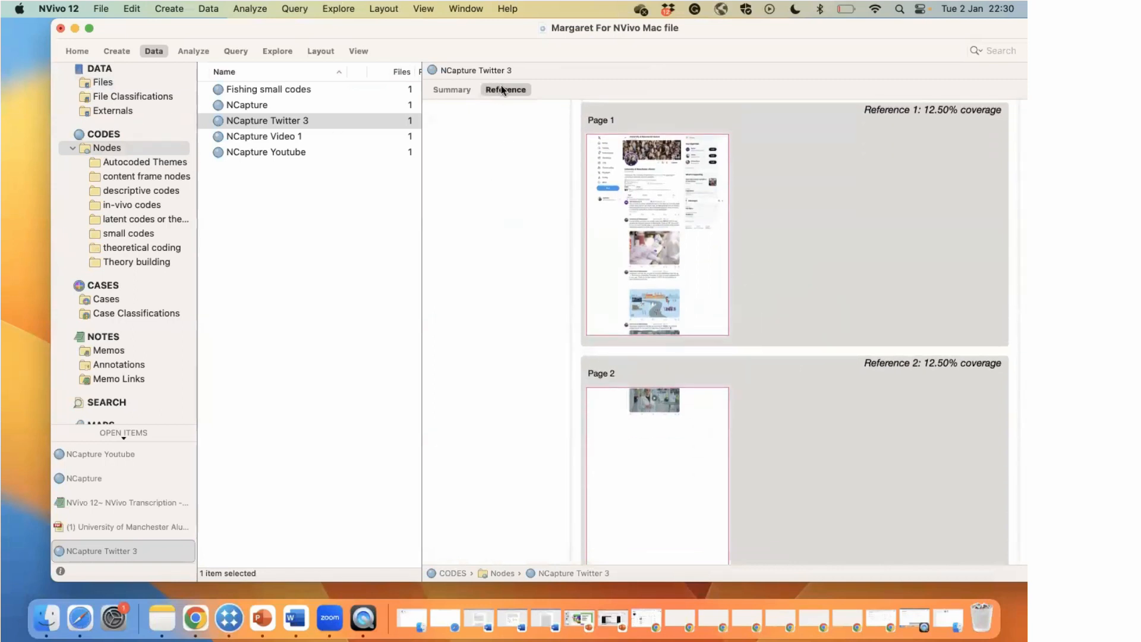
left_click(452, 91)
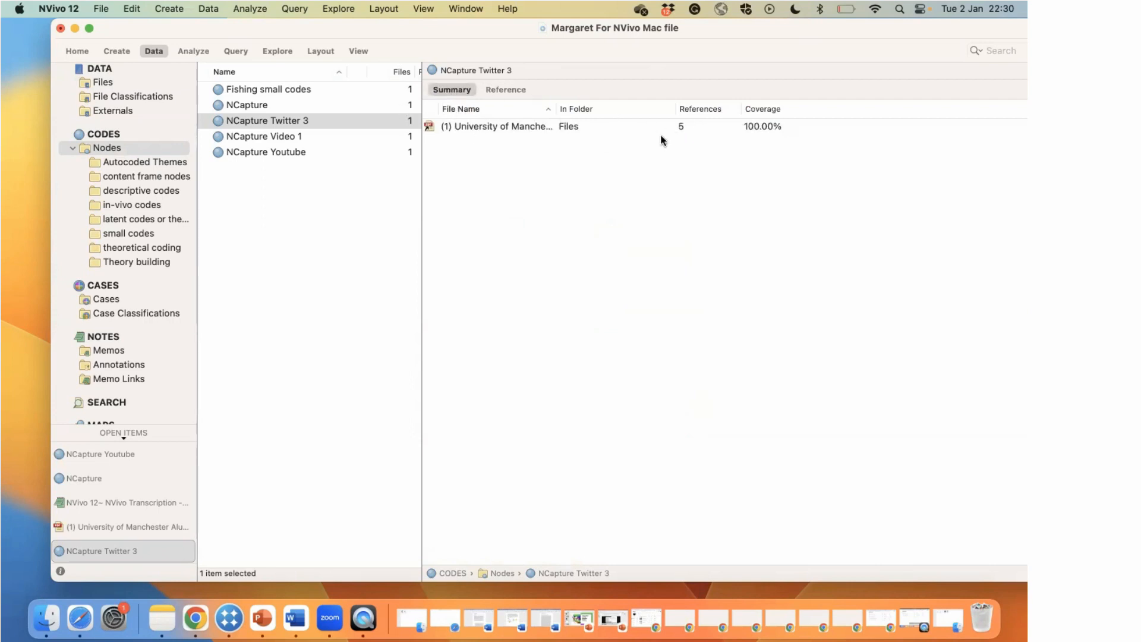
left_click(502, 89)
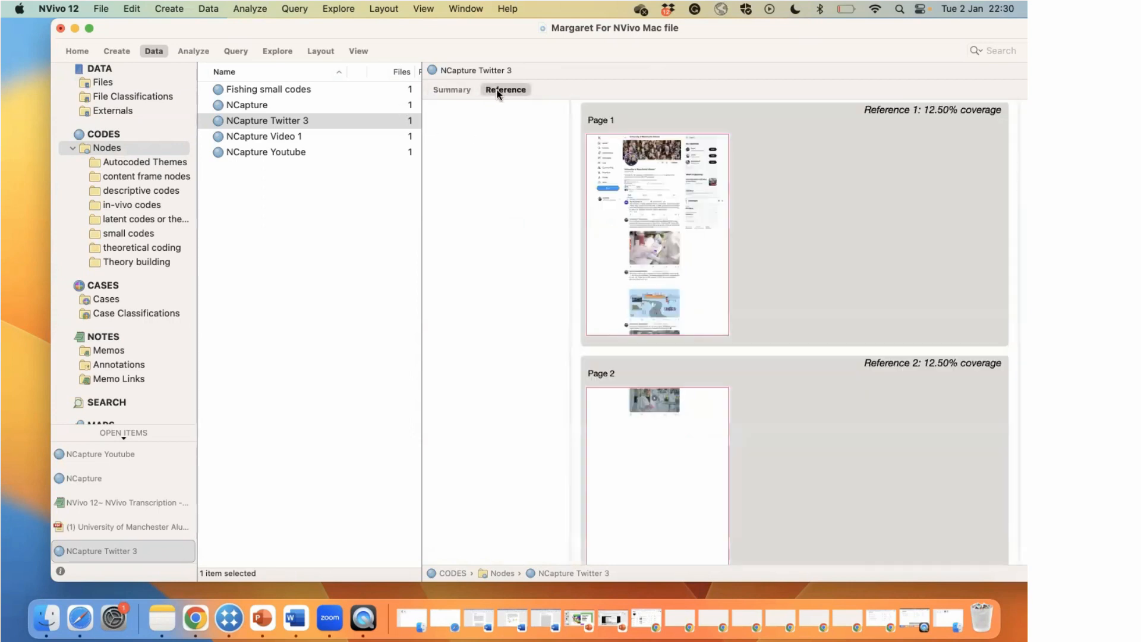
Examine the page image references and the extracted text reference coded at NCapture Twitter 3.
scroll(726, 341, "down", 10)
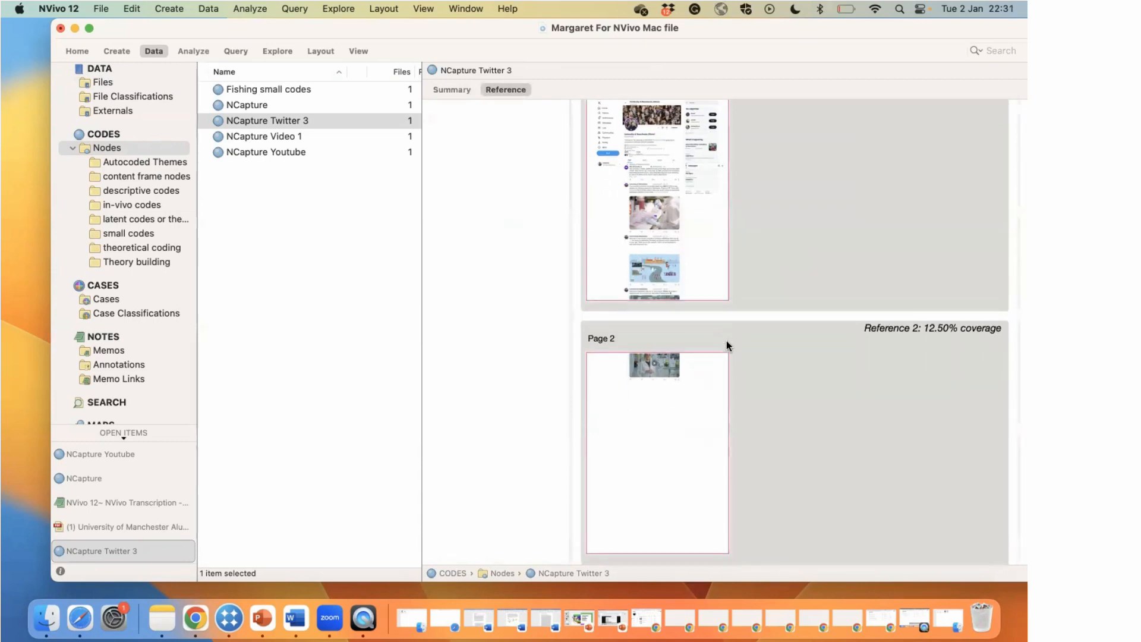
scroll(727, 341, "down", 15)
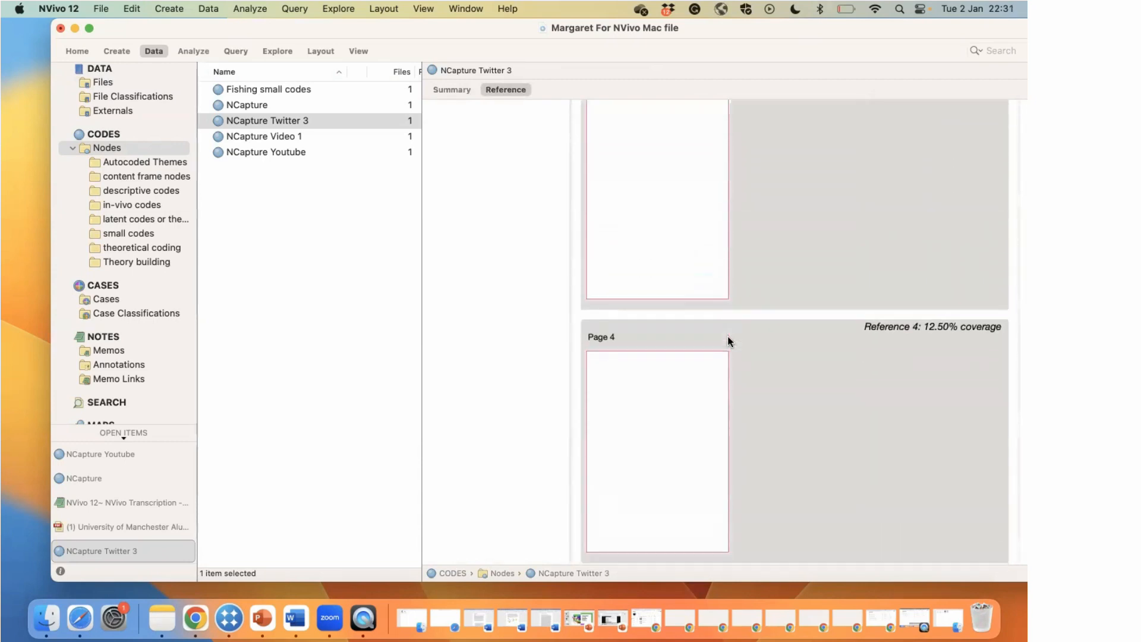
scroll(727, 337, "down", 15)
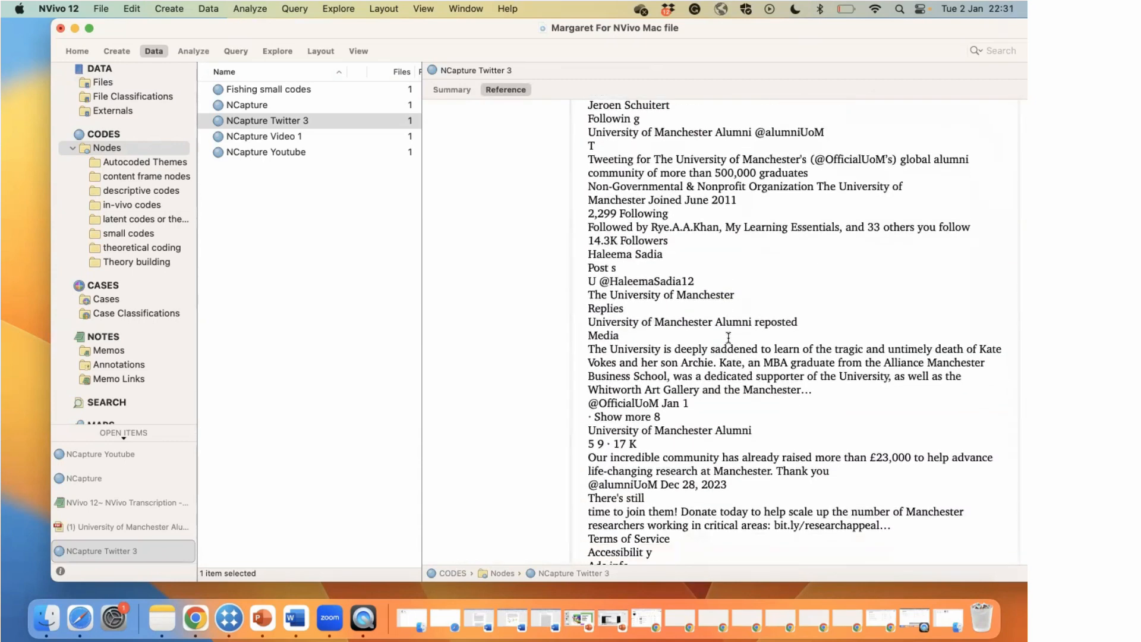
scroll(731, 337, "down", 10)
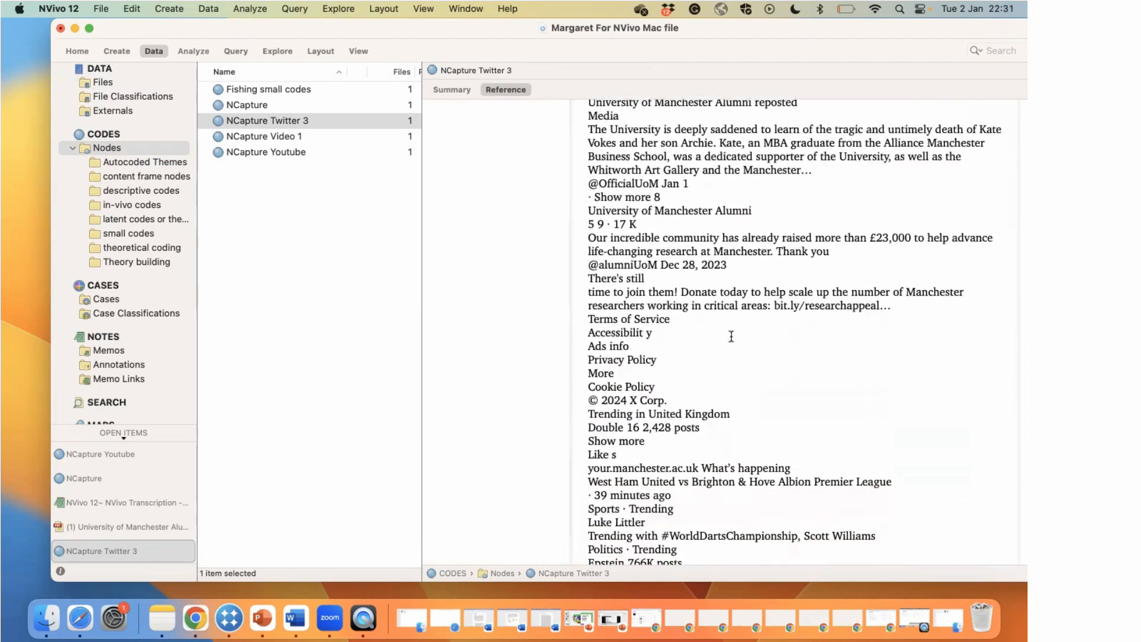
scroll(730, 336, "down", 8)
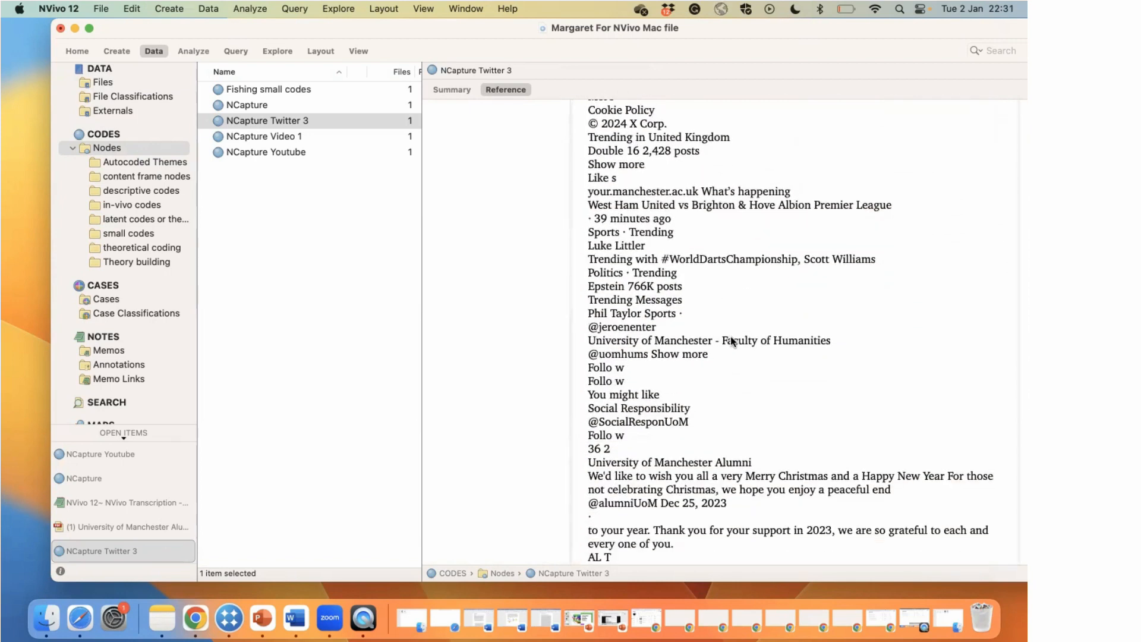
scroll(731, 337, "up", 10)
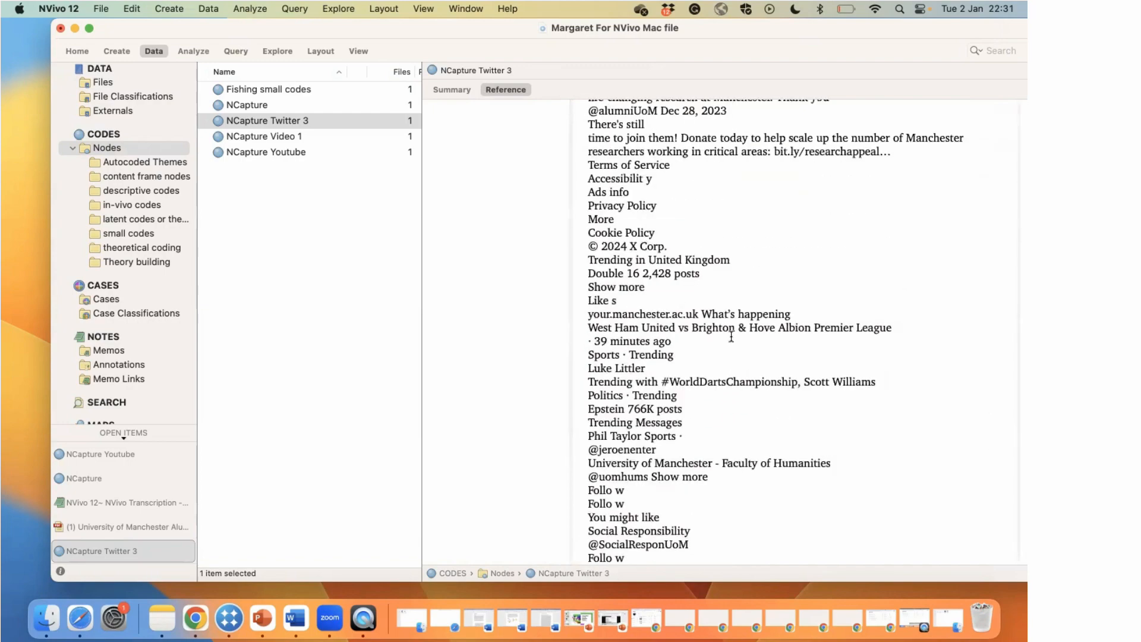
scroll(731, 336, "up", 8)
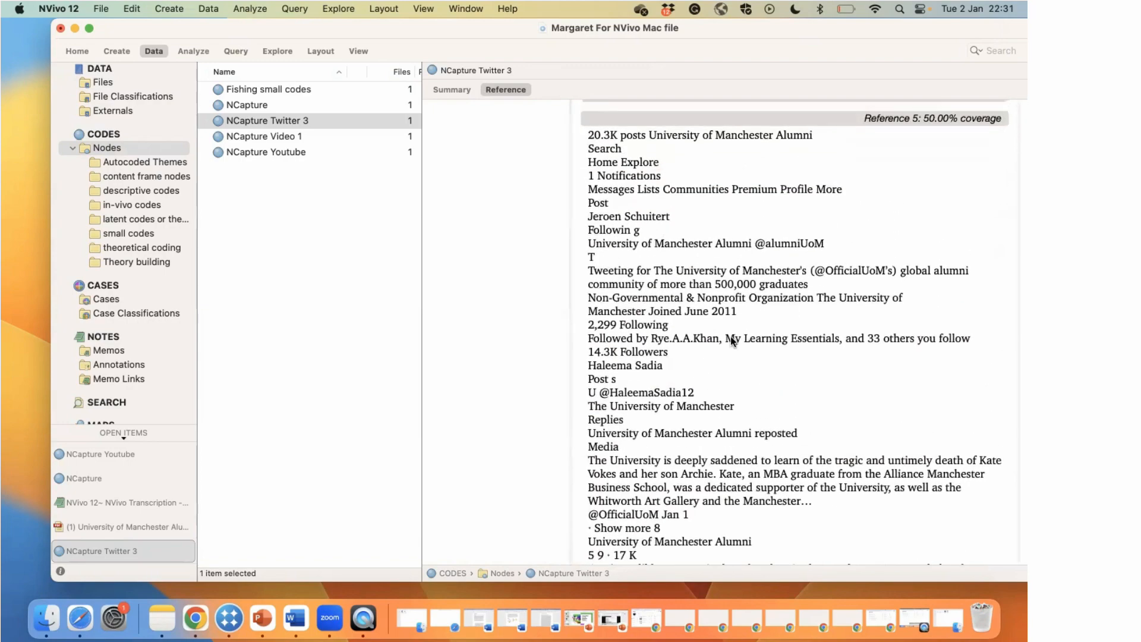
scroll(731, 337, "up", 2)
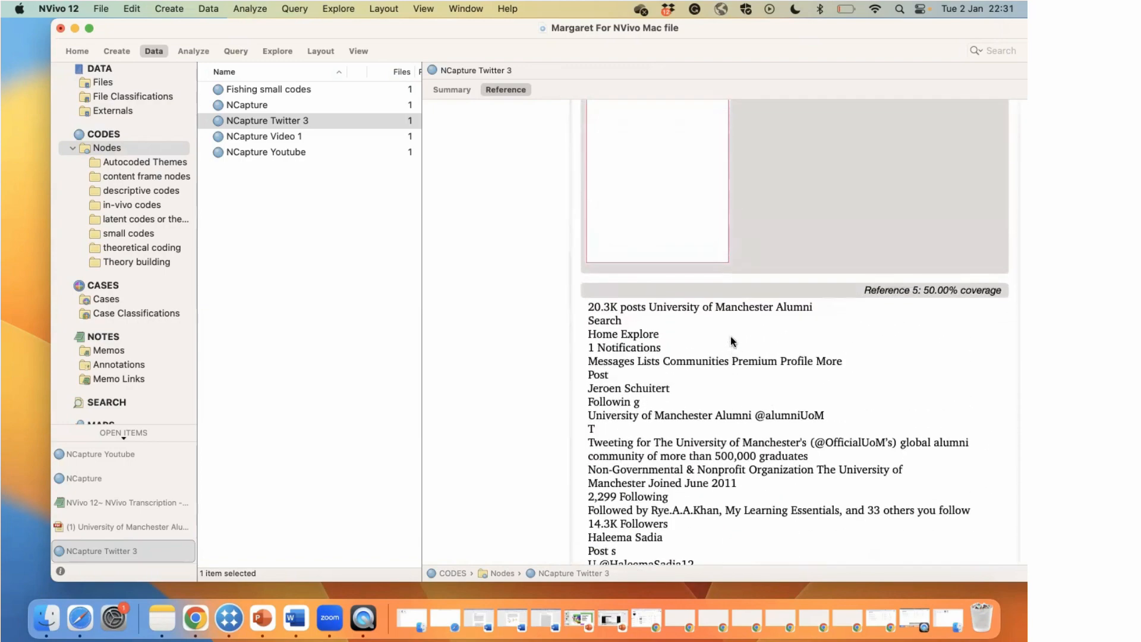
Expand the Reference file classification, widen its list and open the University of Manchester Alumni capture from it.
left_click(143, 96)
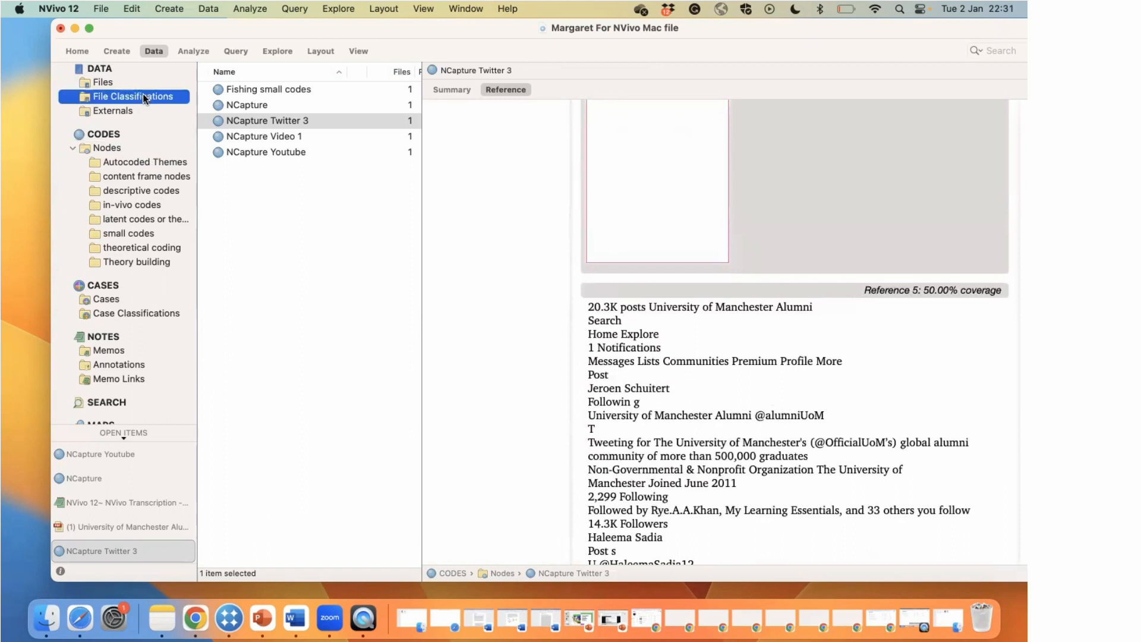
left_click(204, 90)
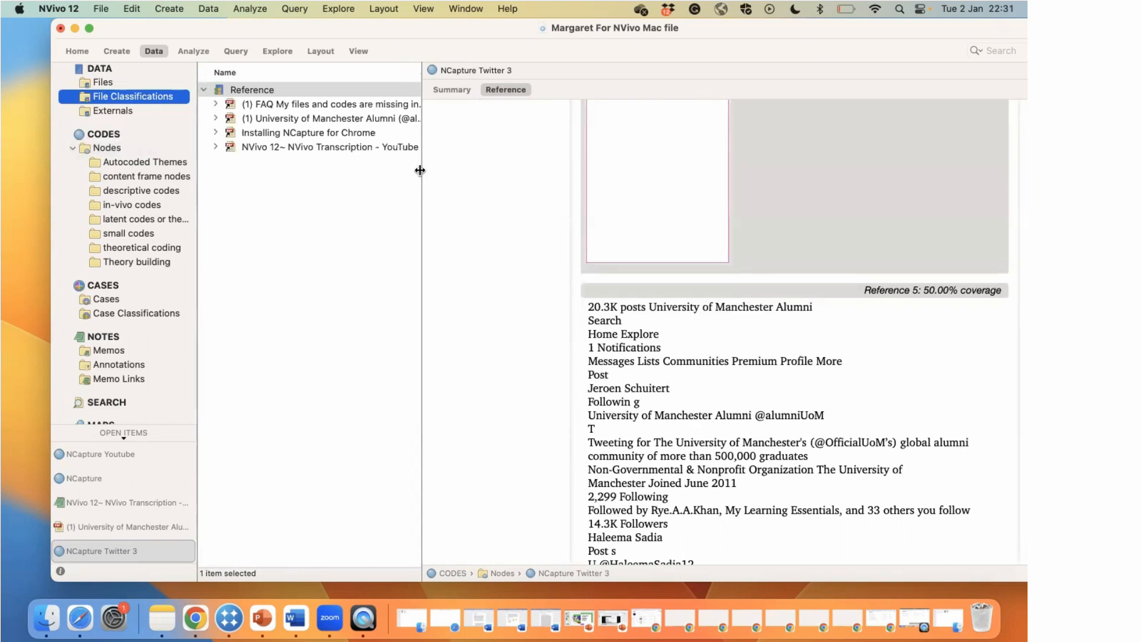
left_click_drag(420, 170, 487, 170)
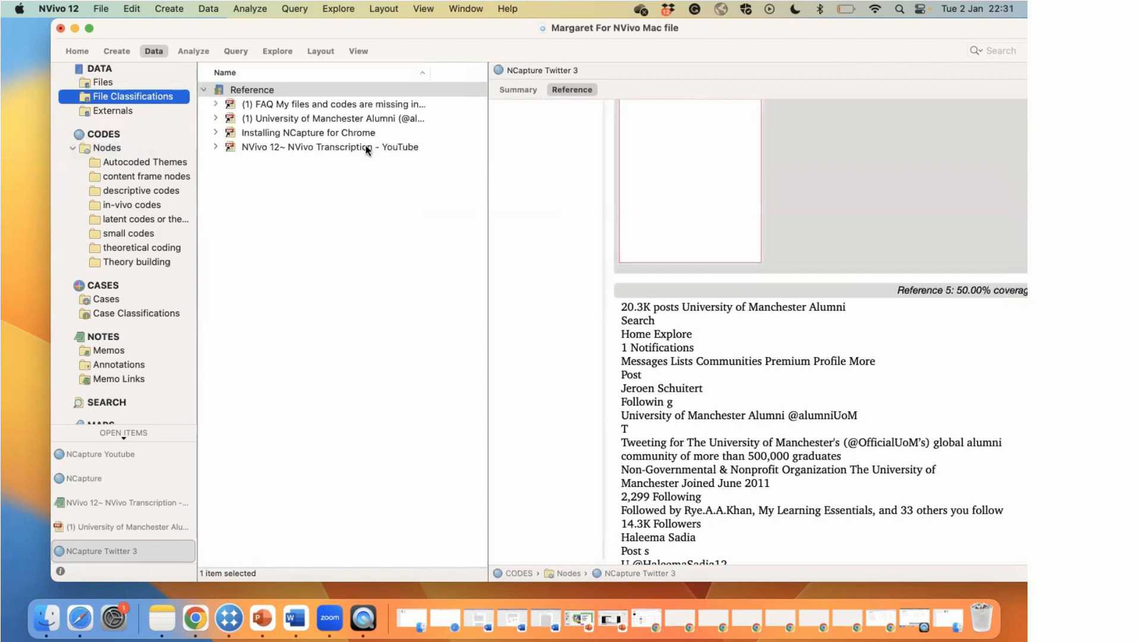
double_click(320, 120)
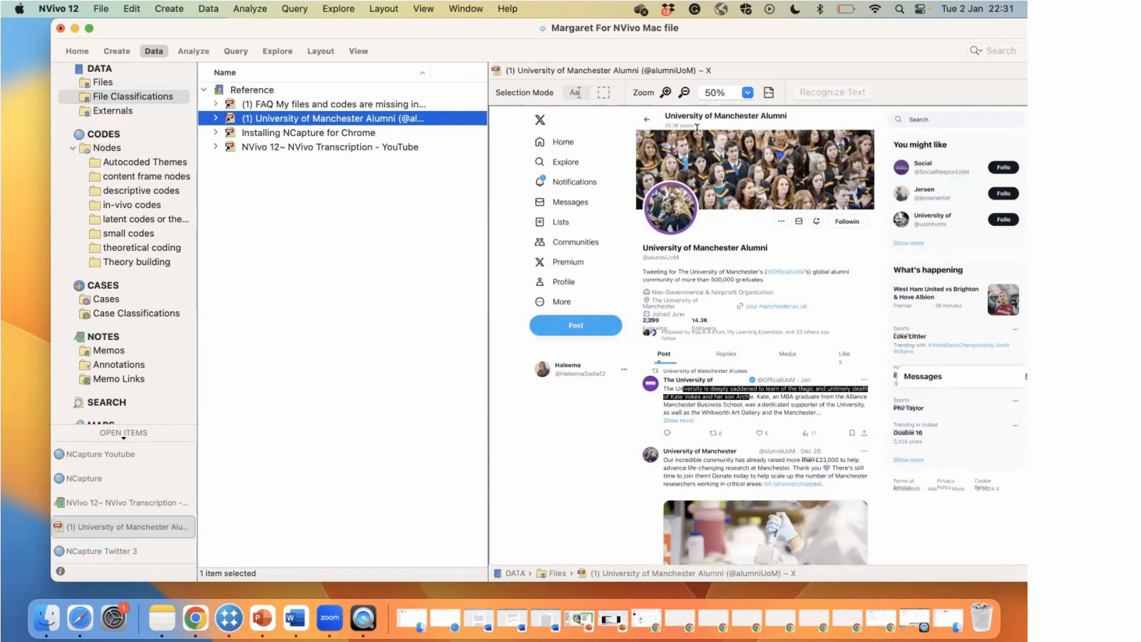
Expand the University of Manchester Alumni capture's classification attributes and widen the list to show their full values.
left_click_drag(489, 31, 403, 32)
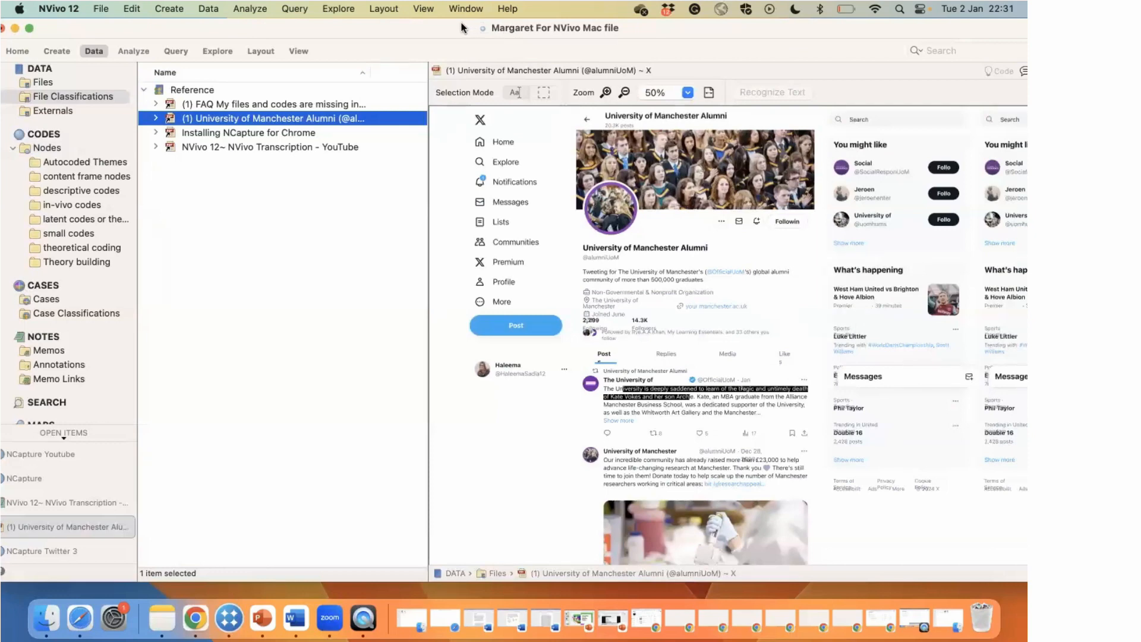
mouse_move(463, 28)
left_mouse_down()
mouse_move(366, 51)
mouse_move(339, 125)
mouse_move(350, 75)
left_mouse_up()
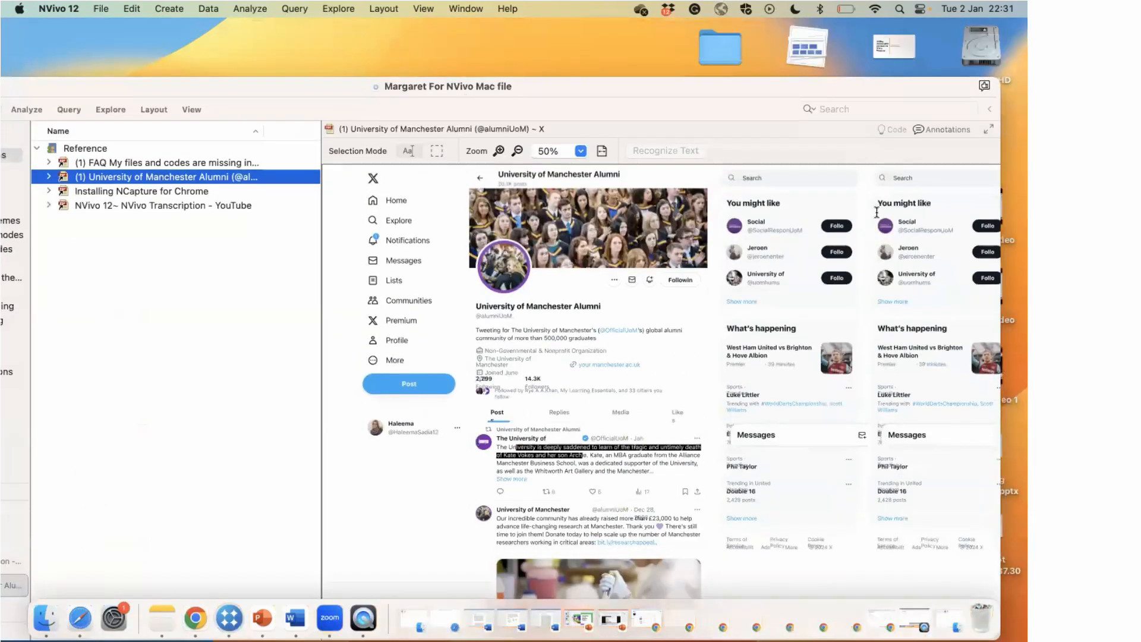
left_click(919, 131)
left_click(919, 132)
left_click_drag(276, 95, 449, 53)
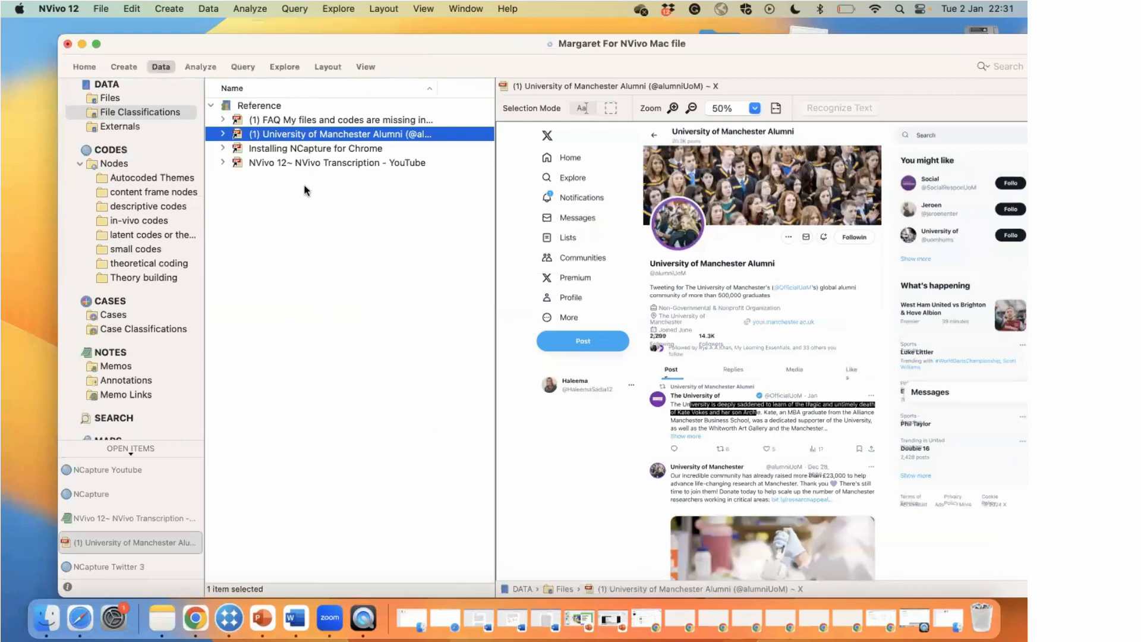
left_click(221, 133)
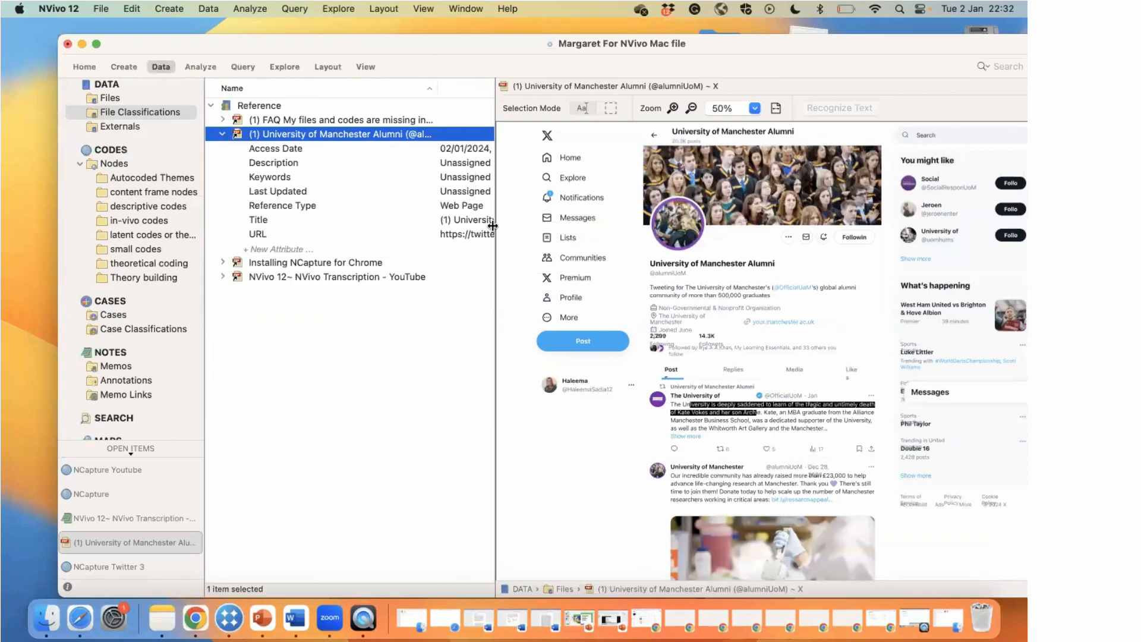
left_click_drag(493, 226, 602, 213)
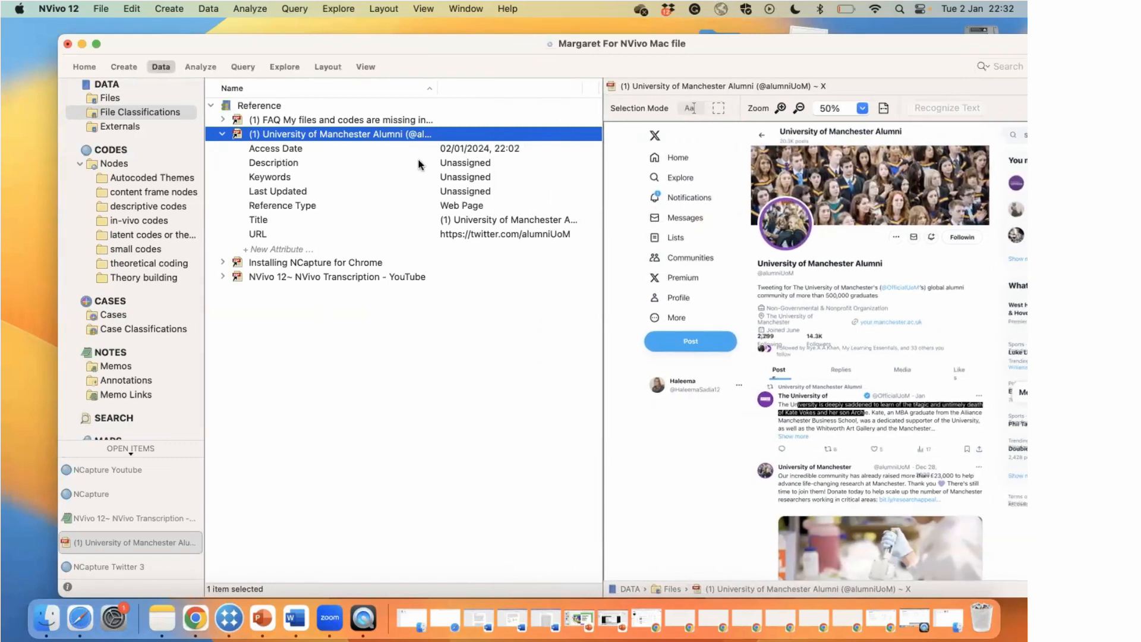
Set the capture's Description attribute to "Twitter data" and open its Title and URL values for editing.
double_click(286, 169)
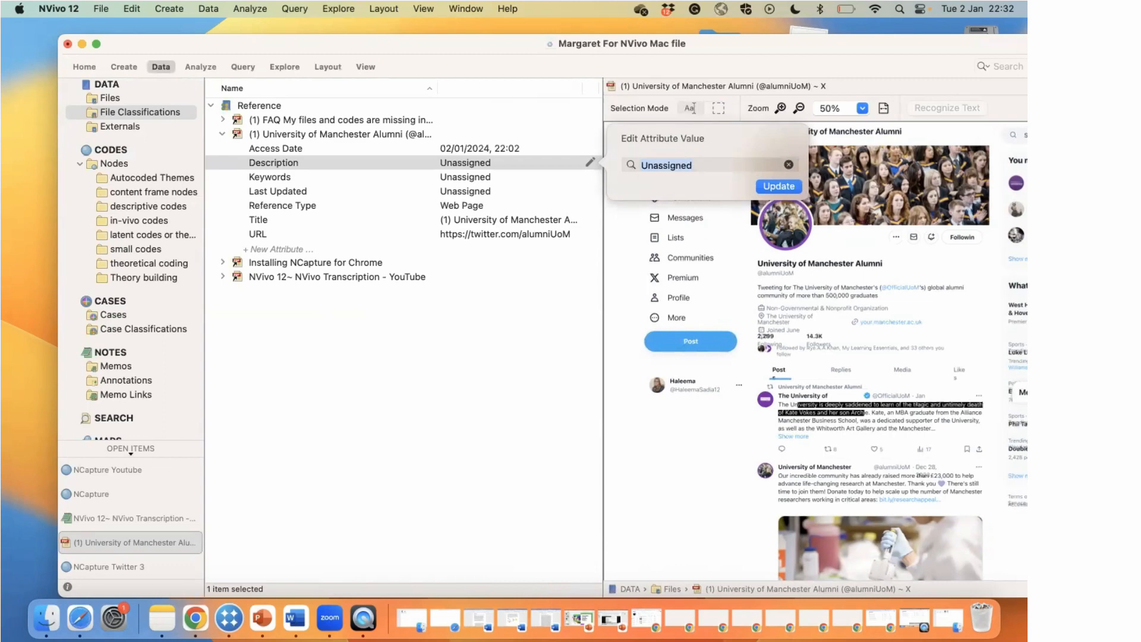
type("Twitter data")
left_click(772, 187)
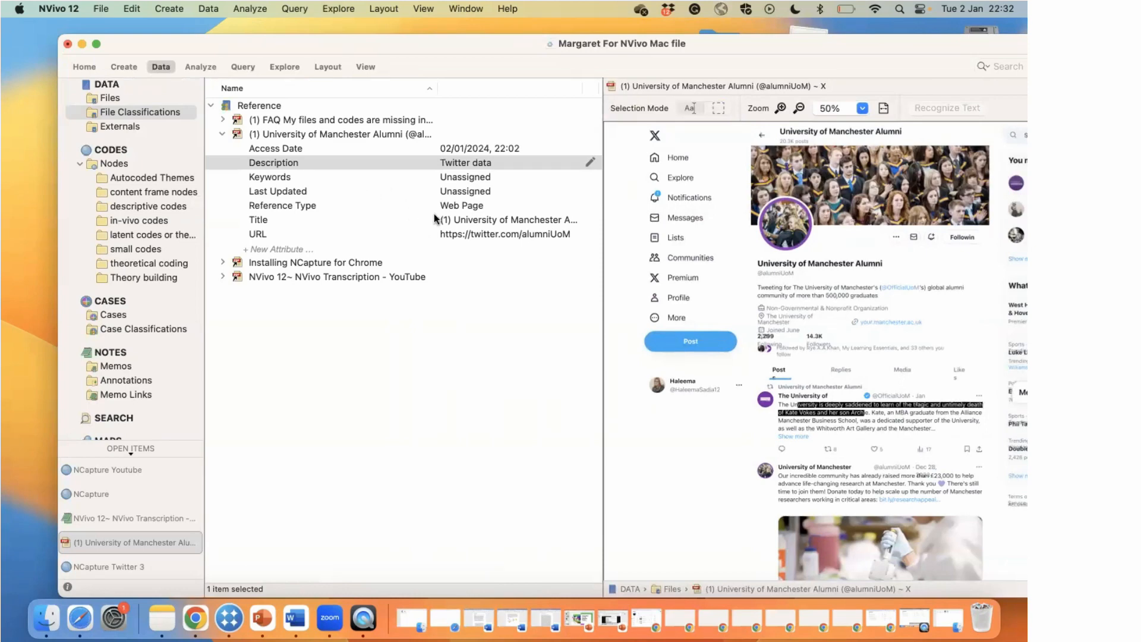
double_click(465, 218)
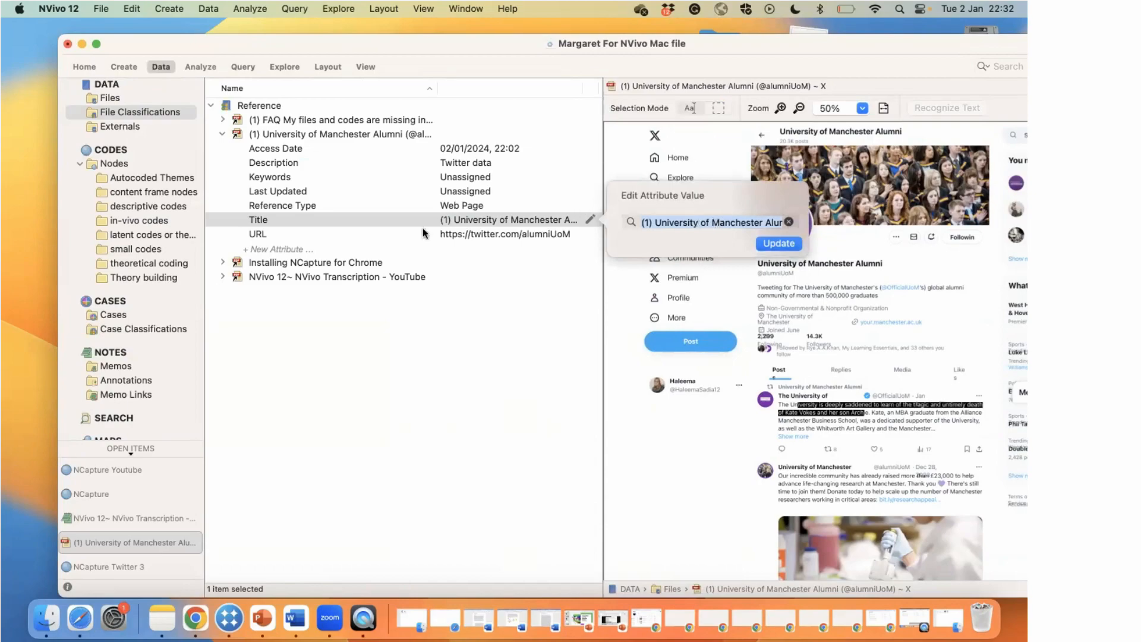
double_click(474, 233)
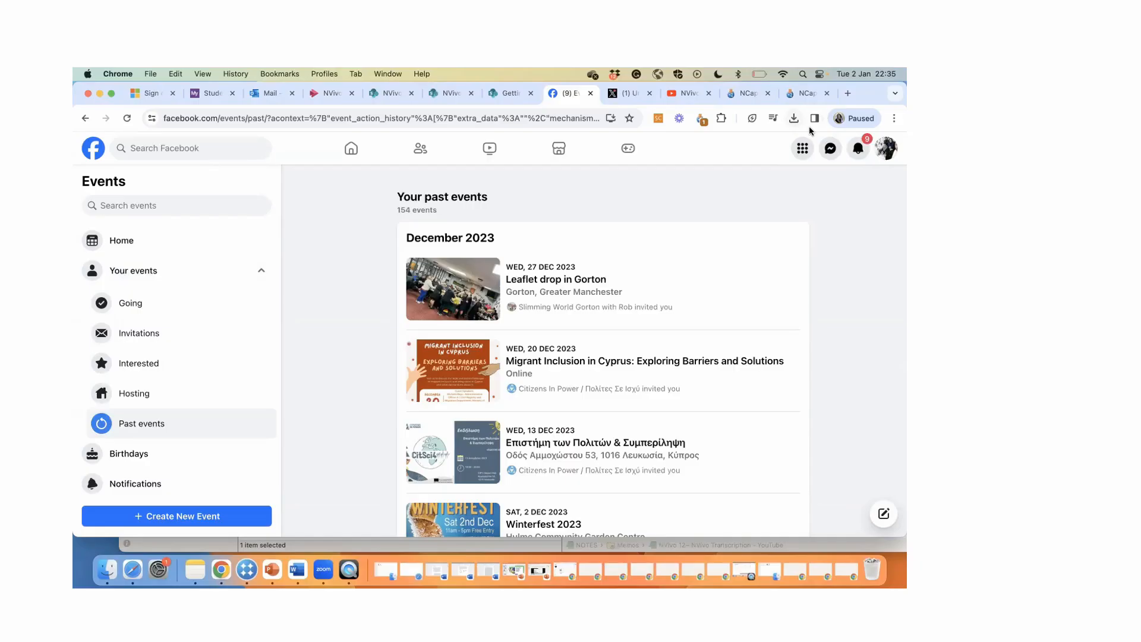
In Chrome, try to capture the Facebook past events page with NCapture.
left_click(702, 120)
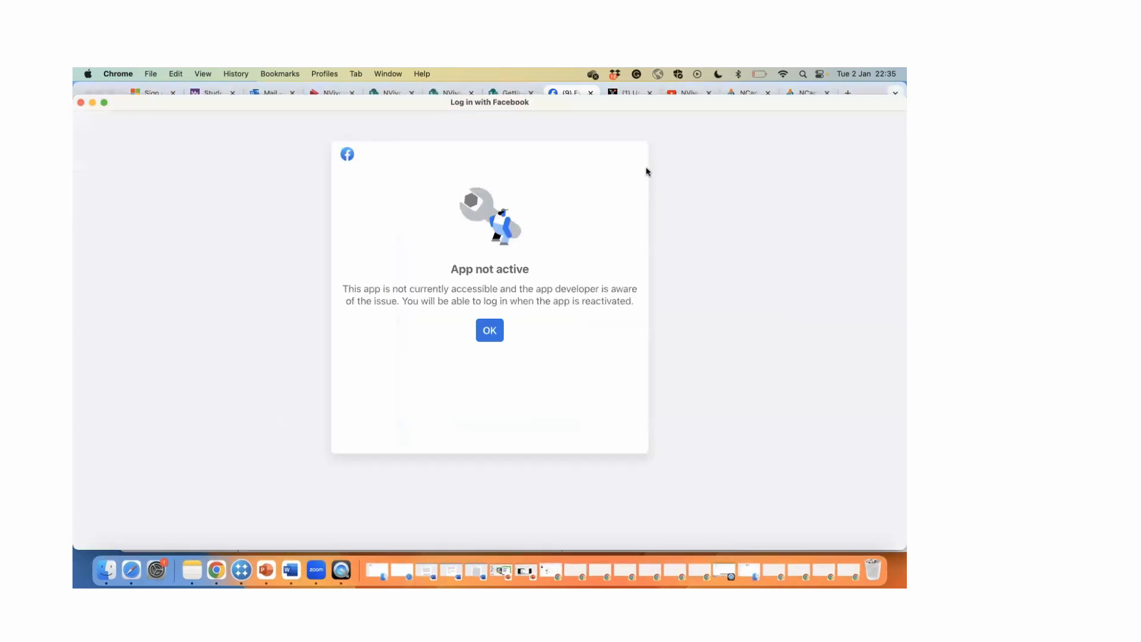